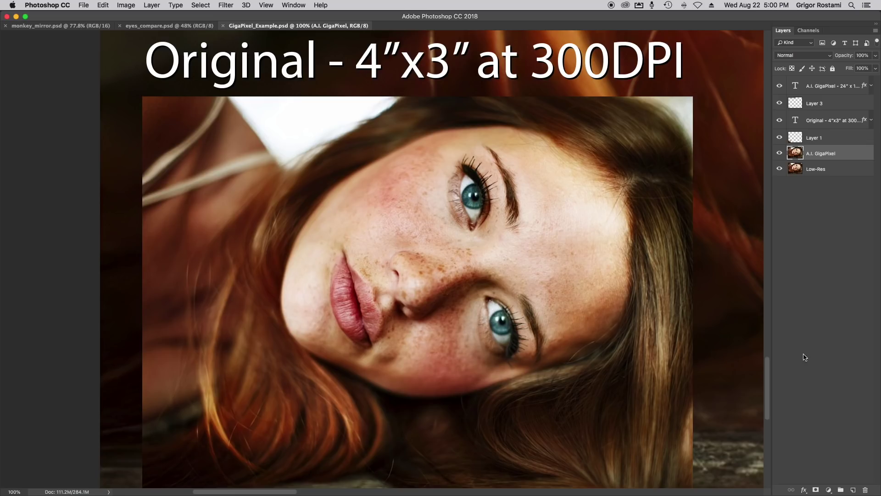
Step: Examine the 4"x3" original against the full A.I. GigaPixel enlargement, including the upper eye at 100%
{"action": "left_click_drag", "start_coordinate": [535, 380], "coordinate": [538, 375]}
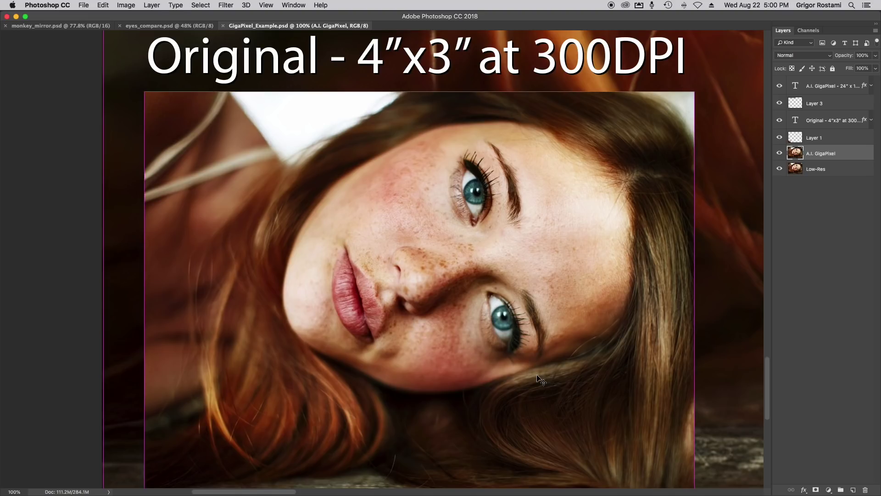
{"action": "key", "text": "super+0"}
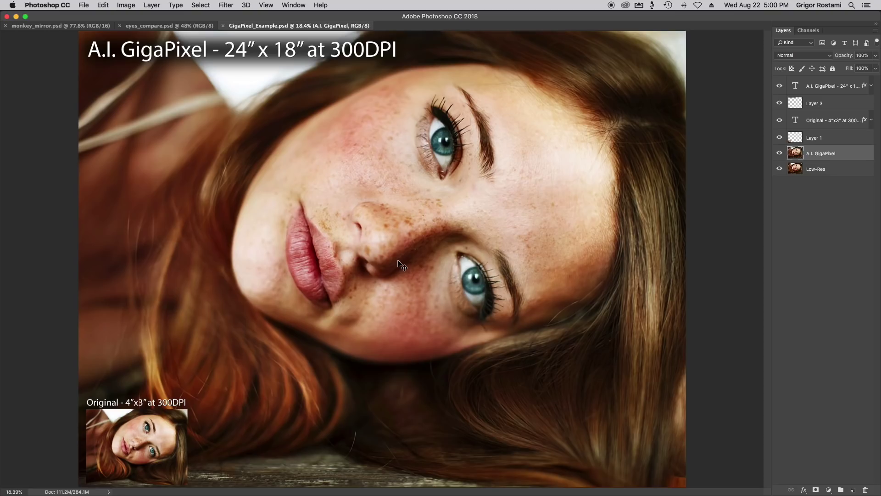
{"action": "key", "text": "super+1"}
{"action": "left_click_drag", "start_coordinate": [500, 171], "coordinate": [328, 351]}
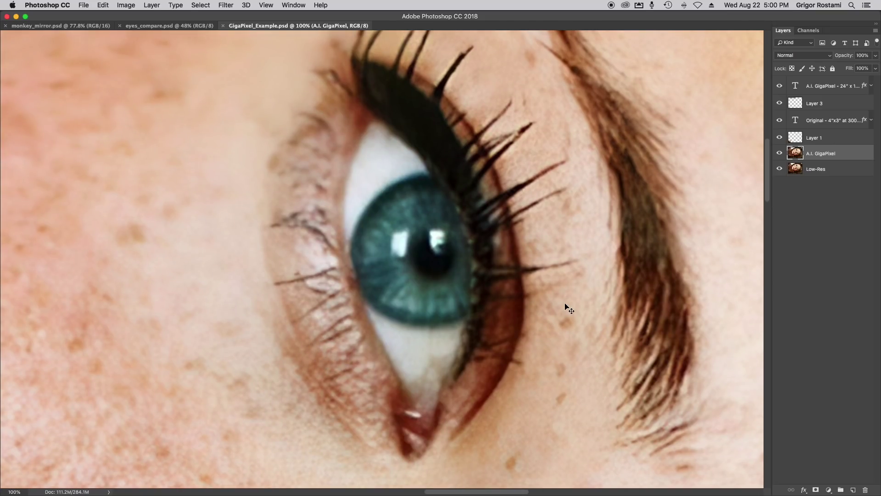
Step: Compare the upper eye with the A.I. GigaPixel layer hidden and shown, at both 200% and 100% magnification
{"action": "left_click", "coordinate": [779, 155]}
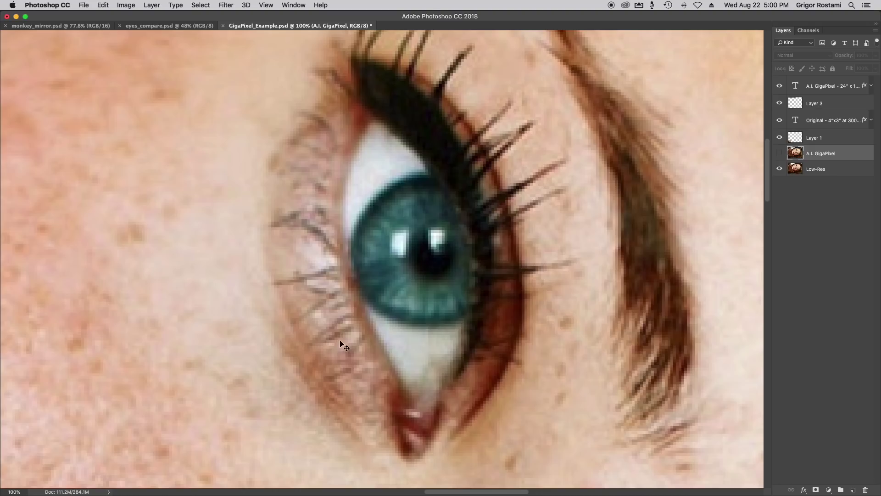
{"action": "key", "text": "super+space"}
{"action": "left_click", "coordinate": [375, 280], "text": "super"}
{"action": "left_click_drag", "start_coordinate": [525, 291], "coordinate": [472, 327]}
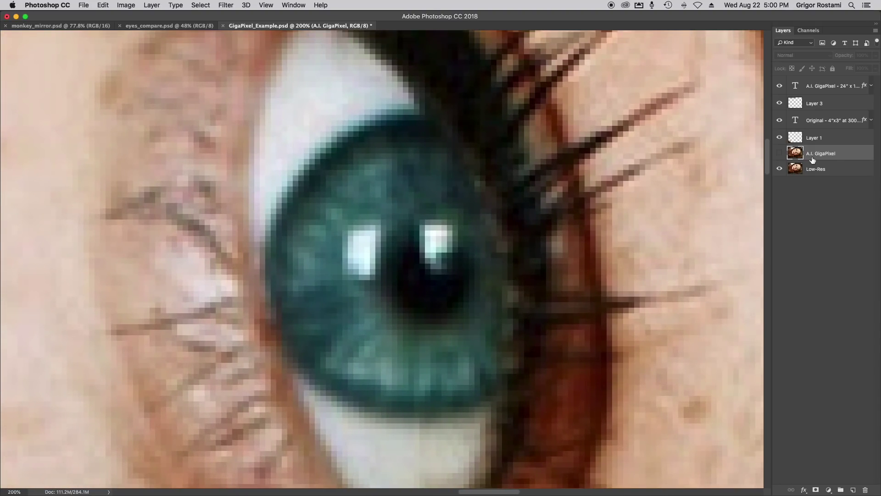
{"action": "left_click", "coordinate": [779, 154]}
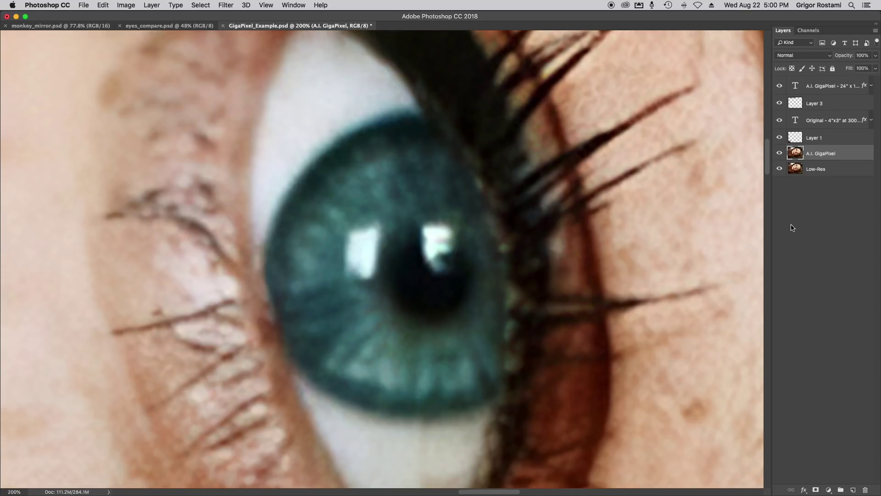
{"action": "key", "text": "super+1"}
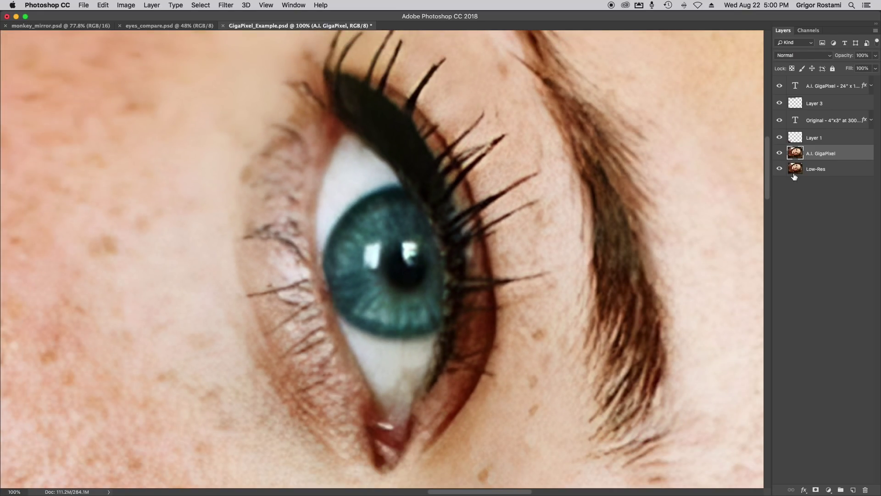
{"action": "left_click", "coordinate": [780, 153]}
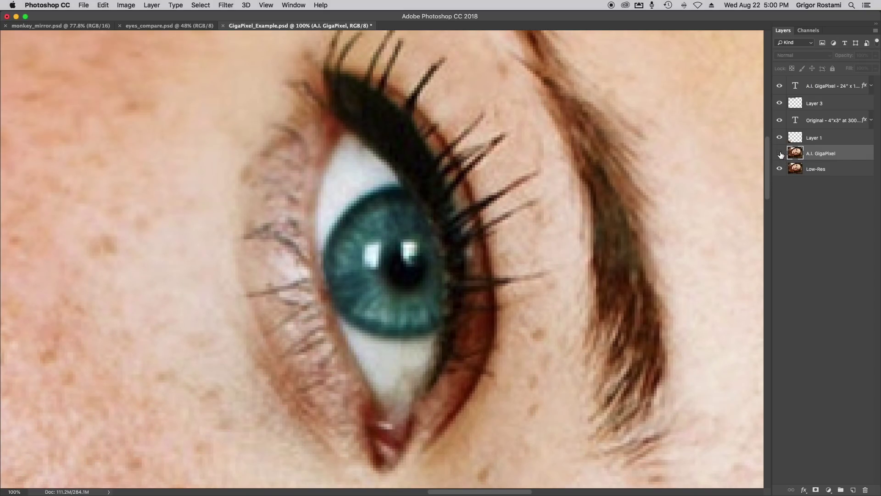
{"action": "left_click", "coordinate": [780, 154]}
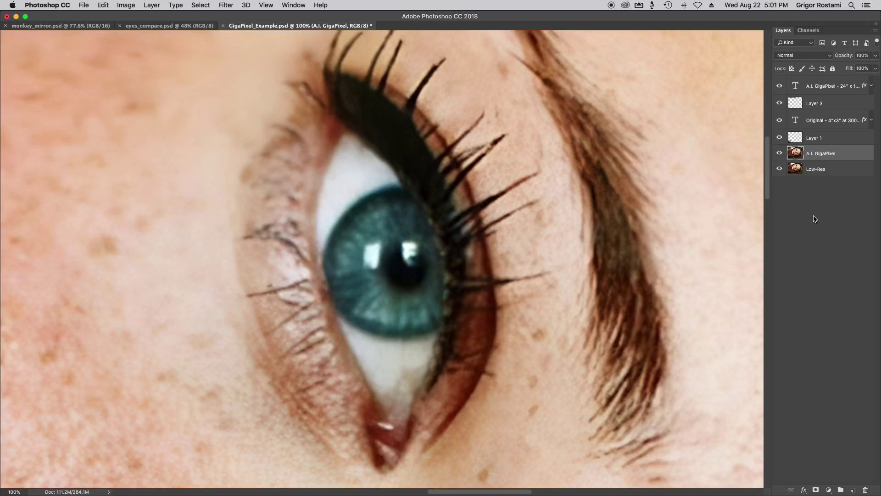
Step: Close GigaPixel_Example.psd without saving the changes
{"action": "key", "text": "super+w"}
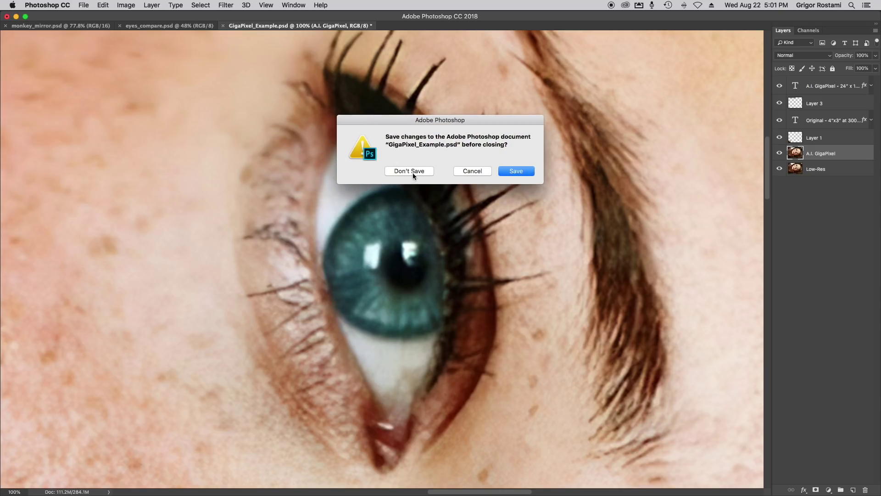
{"action": "left_click", "coordinate": [412, 171]}
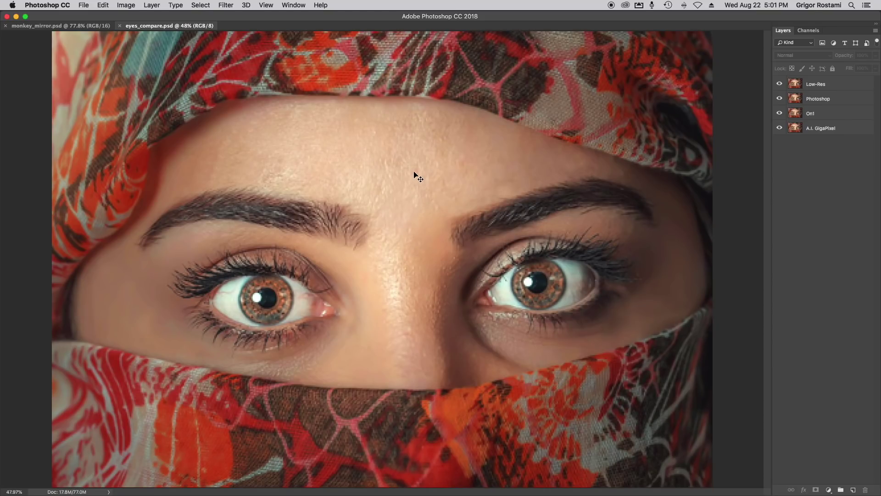
Step: Compare the Low-Res and Photoshop layers on one eye in eyes_compare.psd at 200% and 100%, leaving Low-Res hidden
{"action": "key", "text": "z"}
{"action": "left_click", "coordinate": [553, 296]}
{"action": "left_click", "coordinate": [555, 296]}
{"action": "left_click", "coordinate": [555, 300]}
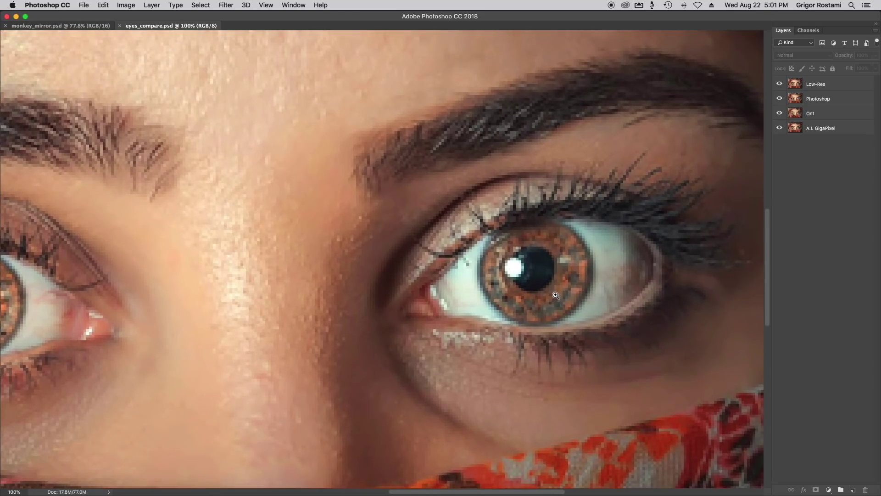
{"action": "left_click", "coordinate": [558, 304]}
{"action": "left_click_drag", "start_coordinate": [560, 308], "coordinate": [478, 321]}
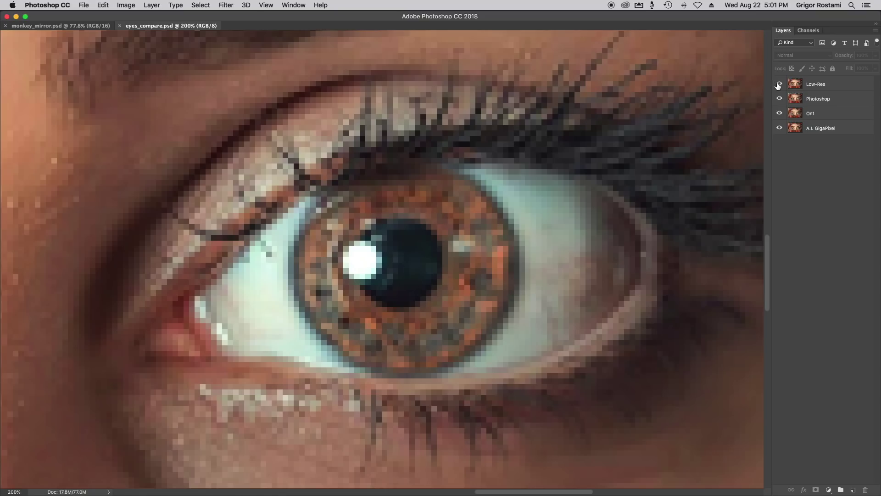
{"action": "left_click", "coordinate": [779, 85]}
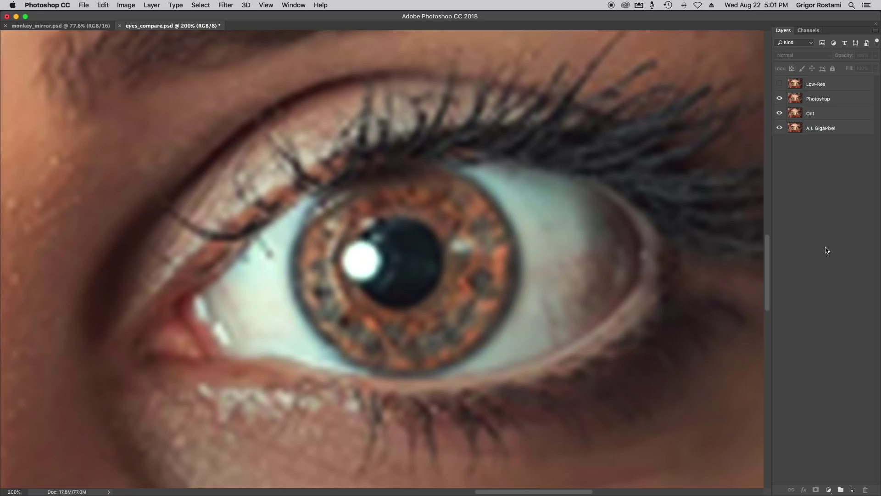
{"action": "key", "text": "super+1"}
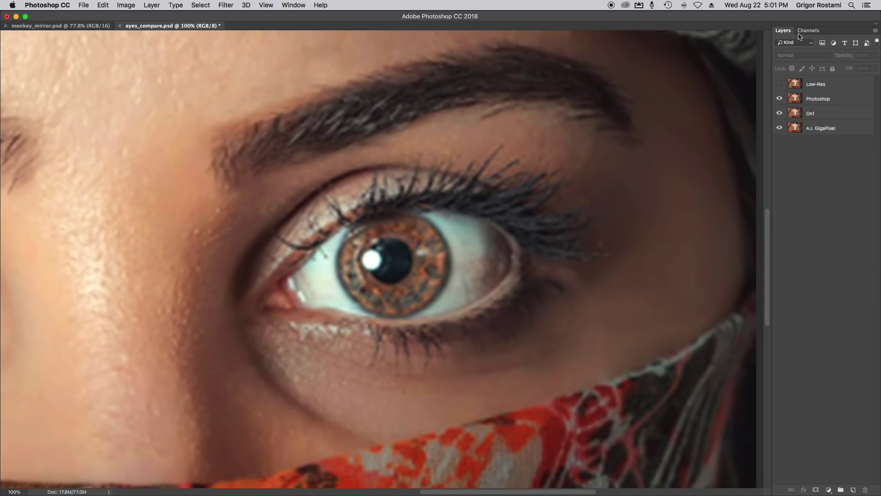
{"action": "left_click", "coordinate": [779, 84]}
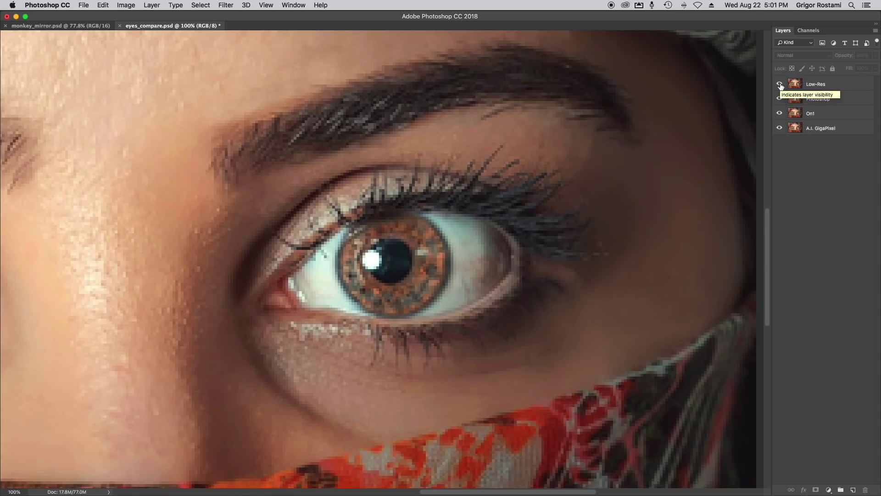
{"action": "left_click", "coordinate": [779, 84]}
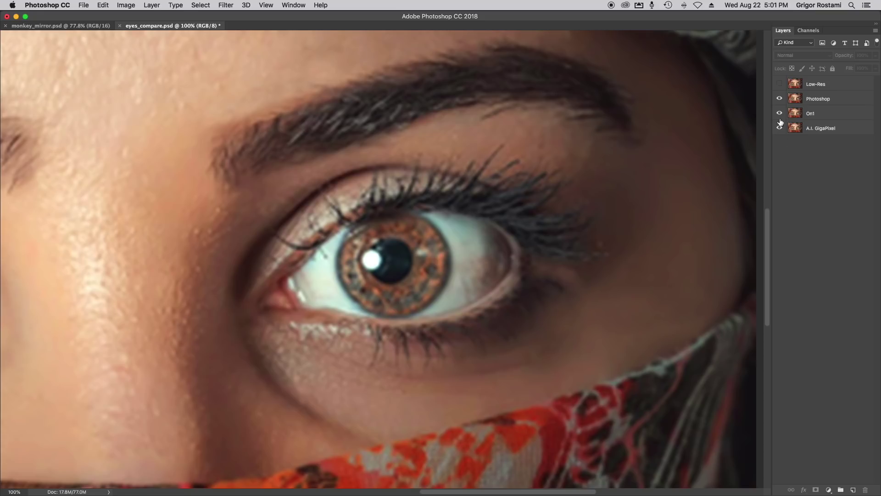
Step: Hide the Photoshop layer and examine the eye in the On1 layer at 100% and 200%
{"action": "left_click", "coordinate": [780, 98]}
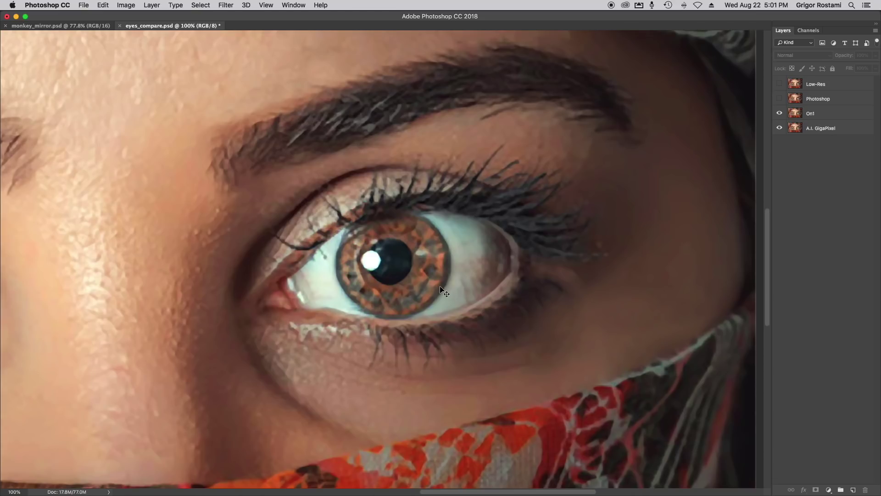
{"action": "scroll", "coordinate": [411, 282], "scroll_direction": "up", "scroll_amount": 1}
{"action": "scroll", "coordinate": [415, 298], "scroll_direction": "left", "scroll_amount": 2}
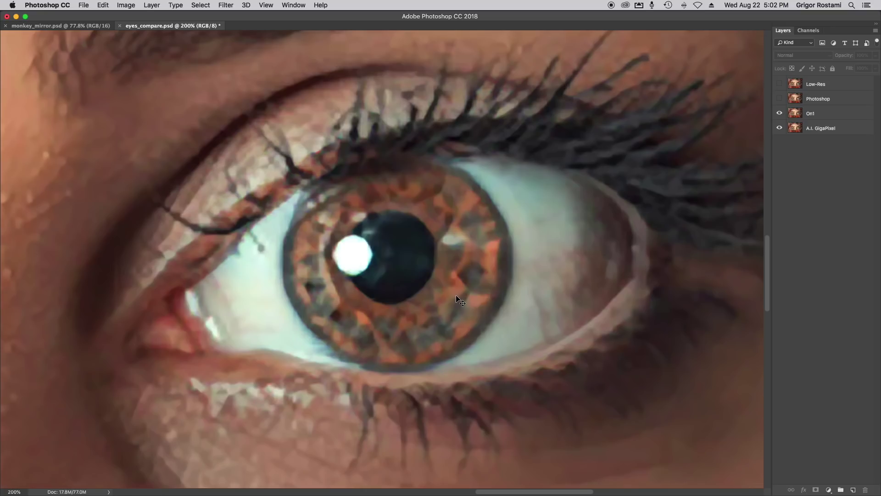
{"action": "key", "text": "super+minus"}
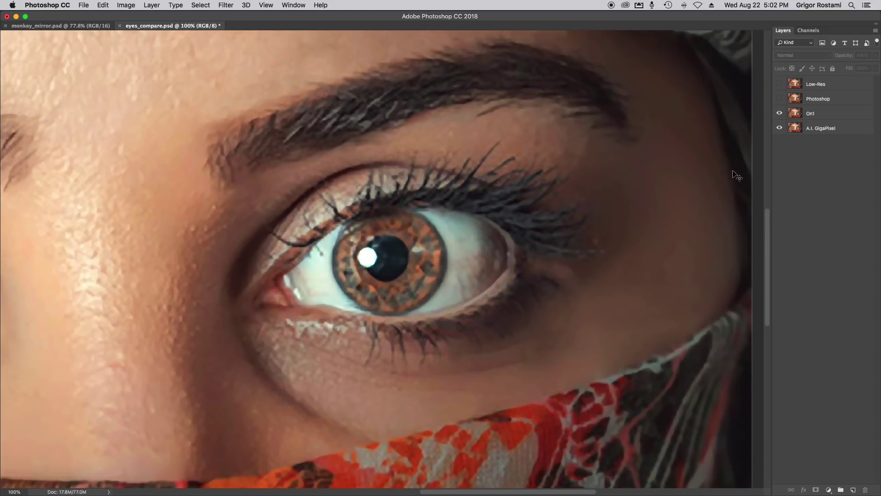
Step: Hide the On1 layer and compare the A.I. GigaPixel eye with the Low-Res layer at 100% and 200%
{"action": "left_click", "coordinate": [780, 114]}
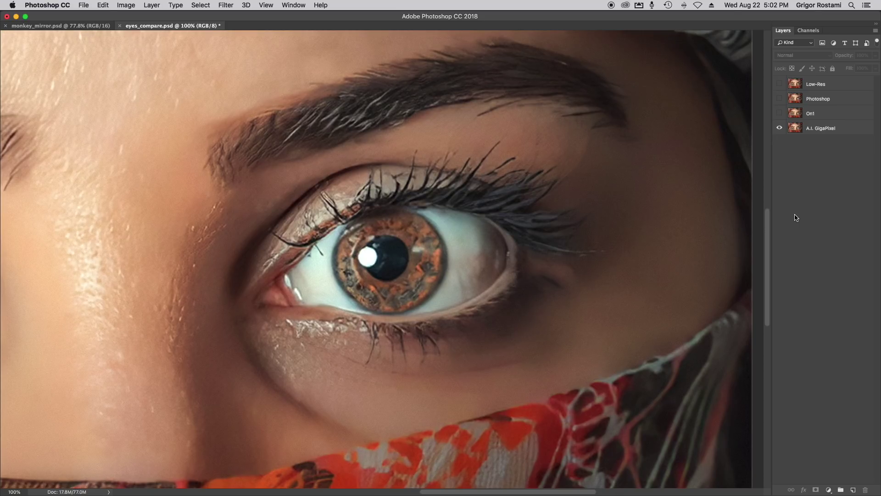
{"action": "left_click", "coordinate": [780, 84]}
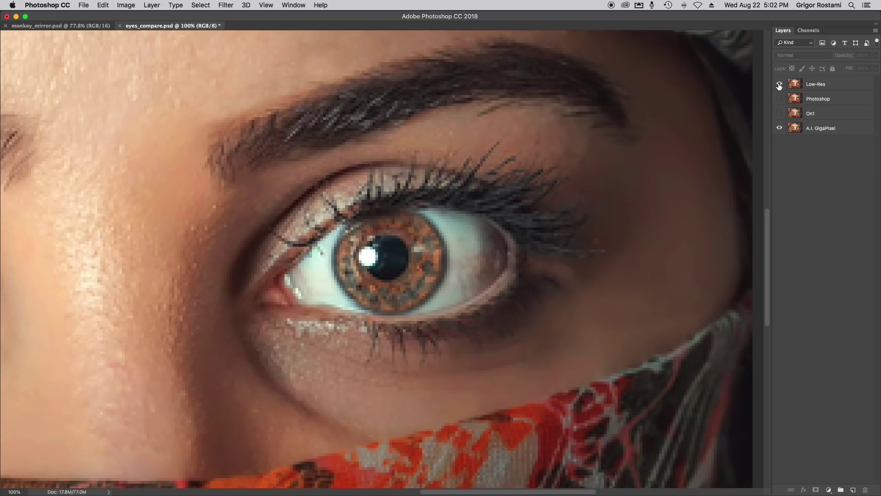
{"action": "left_click", "coordinate": [425, 295]}
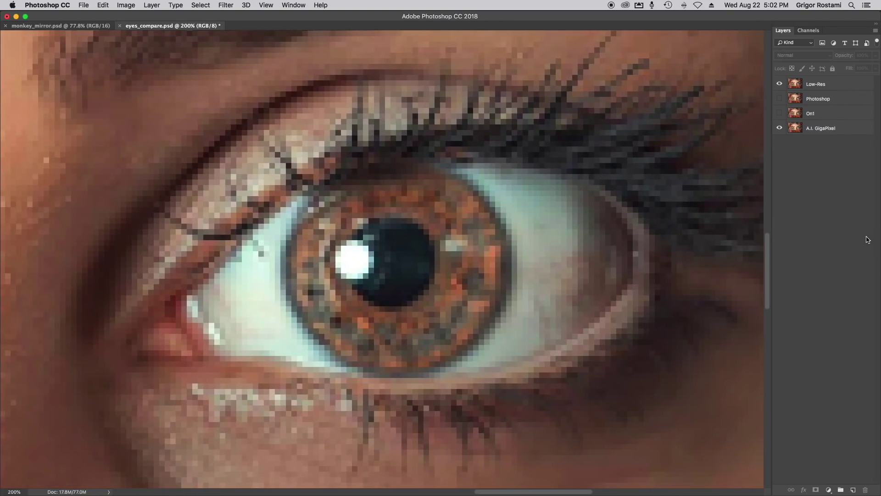
{"action": "left_click", "coordinate": [780, 84]}
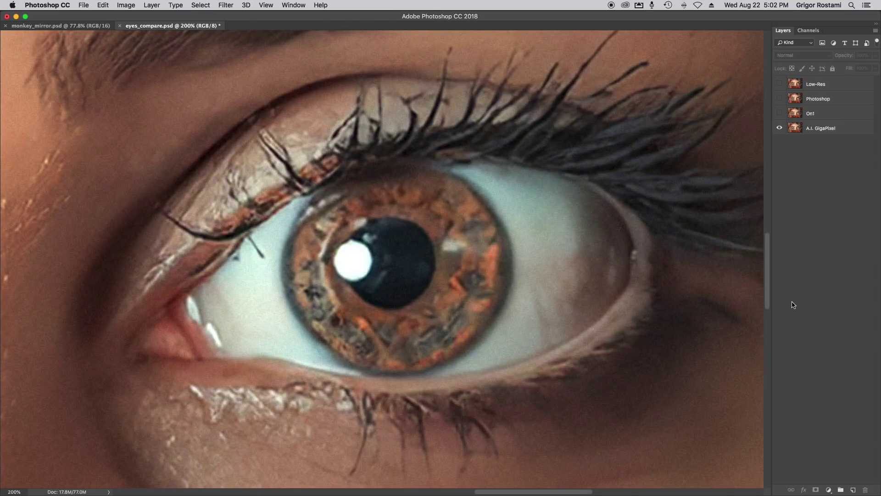
{"action": "key", "text": "super+minus"}
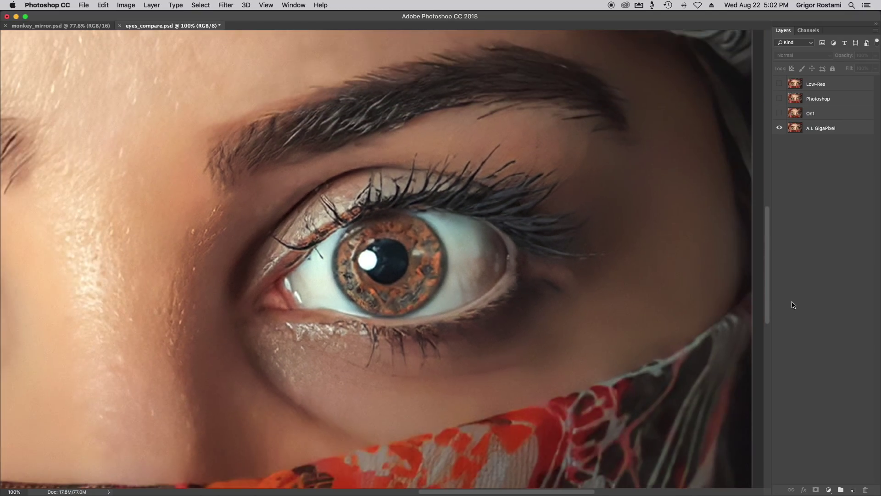
Step: Compare the A.I. GigaPixel eye with the On1 and Photoshop layers by showing and hiding each one in turn
{"action": "left_click", "coordinate": [779, 113]}
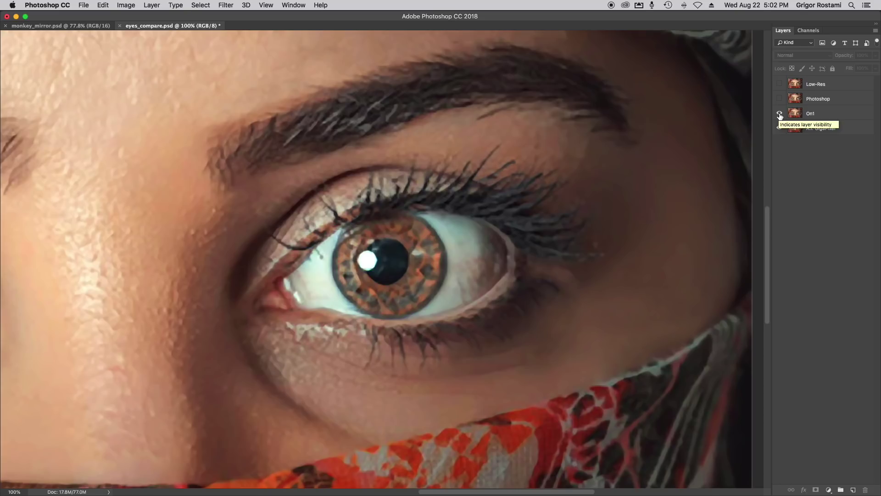
{"action": "left_click", "coordinate": [779, 114]}
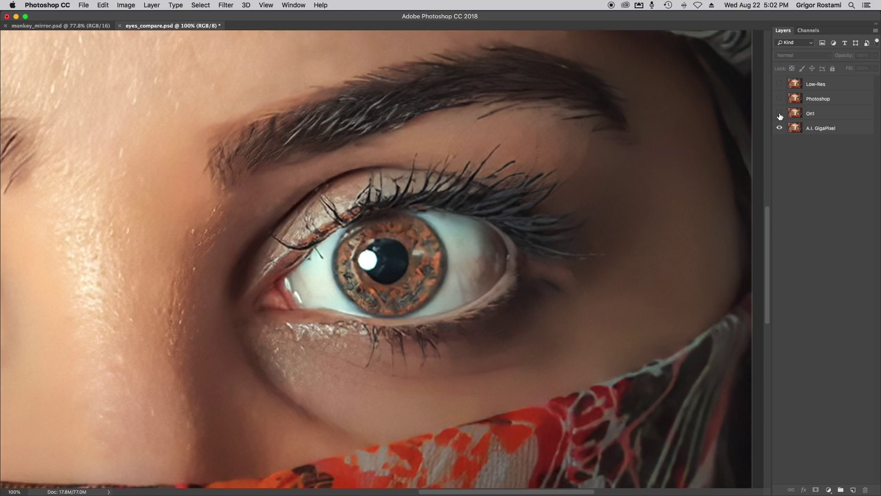
{"action": "left_click", "coordinate": [779, 99]}
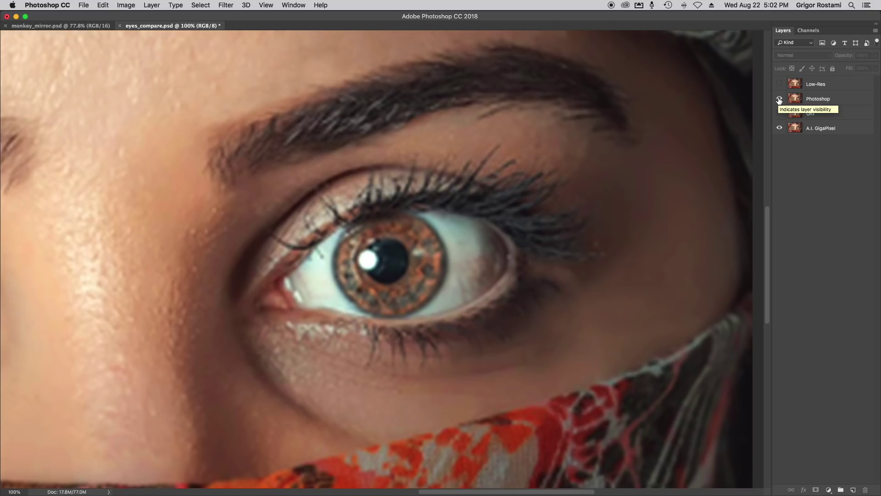
{"action": "left_click", "coordinate": [779, 99]}
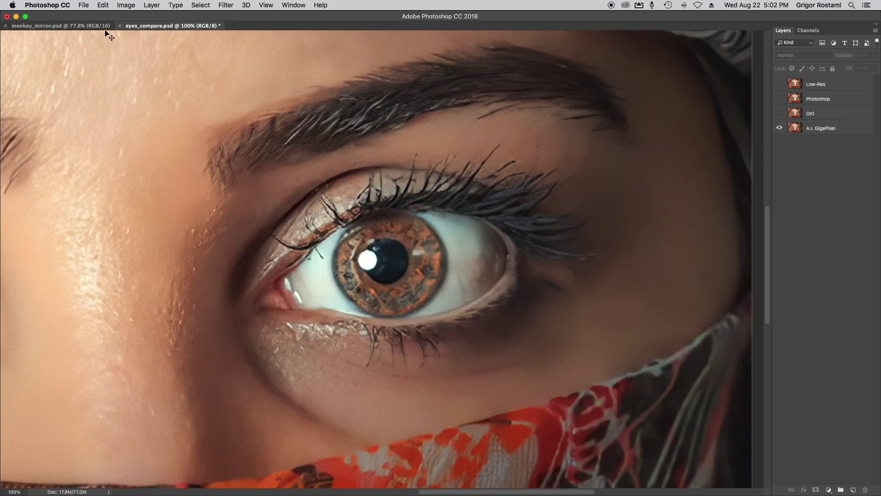
Step: Close eyes_compare.psd without saving the changes
{"action": "left_click", "coordinate": [120, 26]}
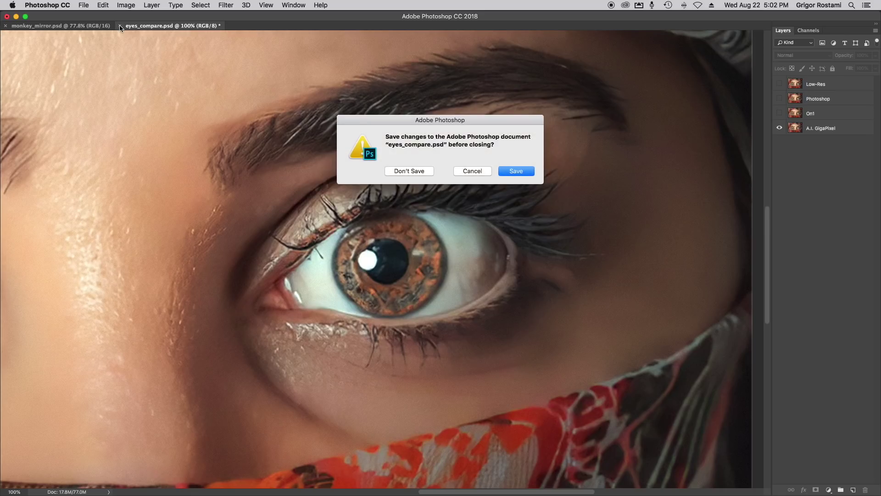
{"action": "left_click", "coordinate": [407, 171]}
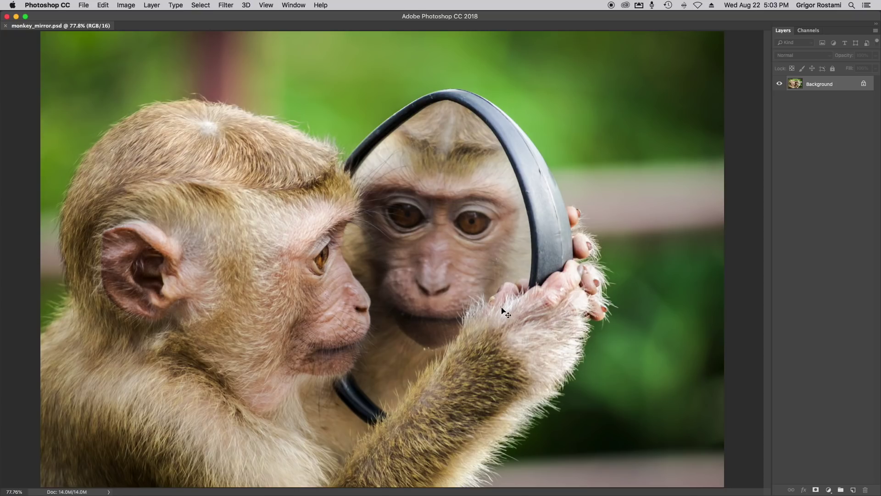
Step: Crop monkey_mirror.psd tightly to the monkey's face in profile and its reflection in the mirror
{"action": "key", "text": "c"}
{"action": "left_click_drag", "start_coordinate": [41, 32], "coordinate": [130, 103]}
{"action": "left_click_drag", "start_coordinate": [635, 416], "coordinate": [517, 365]}
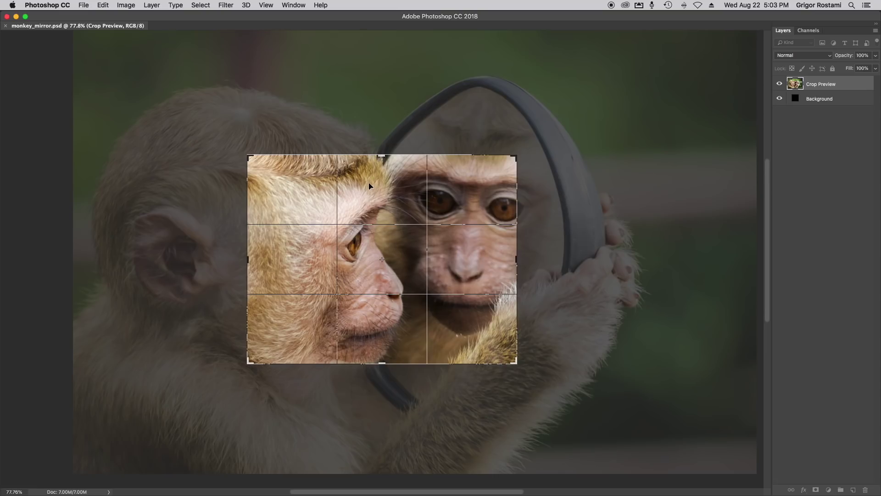
{"action": "left_click_drag", "start_coordinate": [382, 156], "coordinate": [383, 157]}
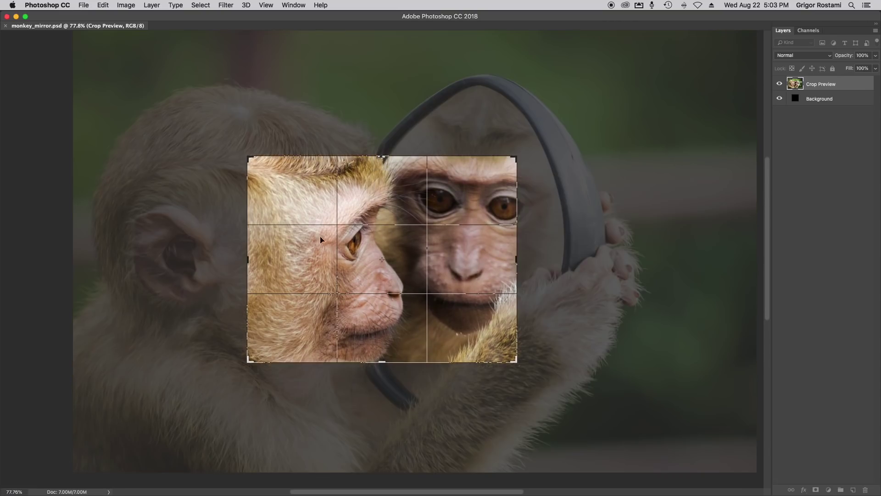
{"action": "left_click_drag", "start_coordinate": [252, 257], "coordinate": [258, 258]}
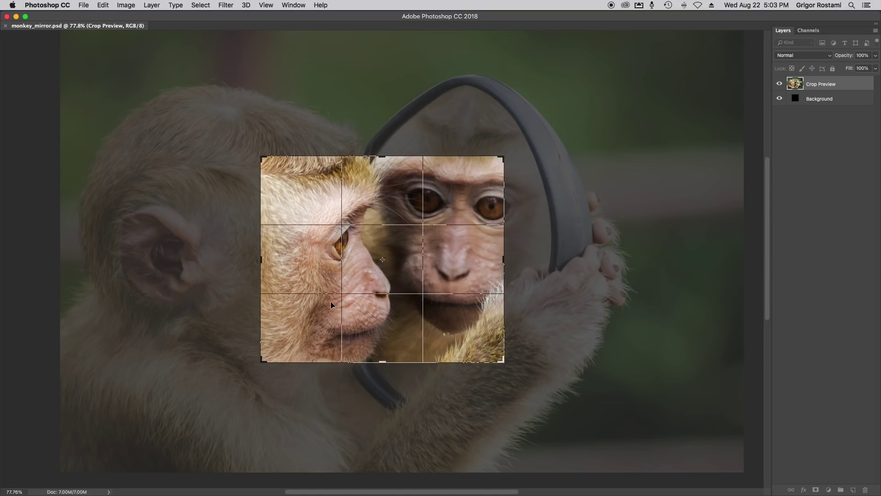
{"action": "key", "text": "Return"}
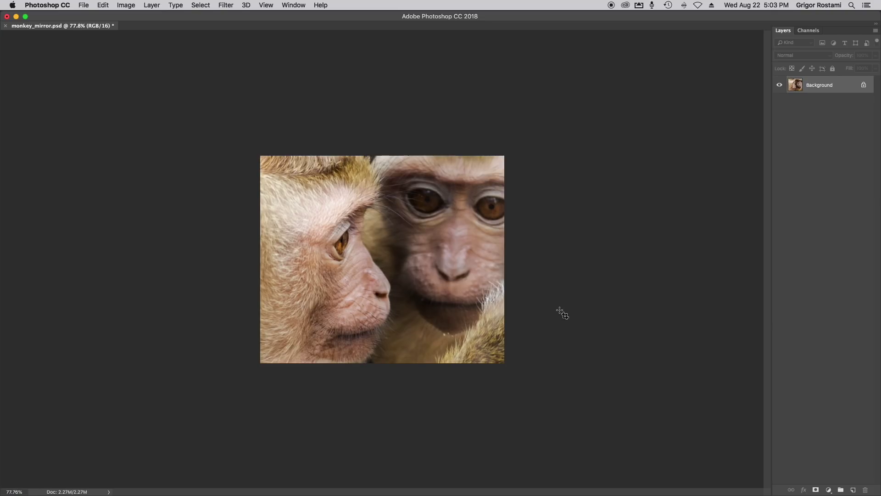
Step: Save the cropped monkey image as monkey_low.psd in the GigaPixel folder
{"action": "left_click", "coordinate": [85, 6]}
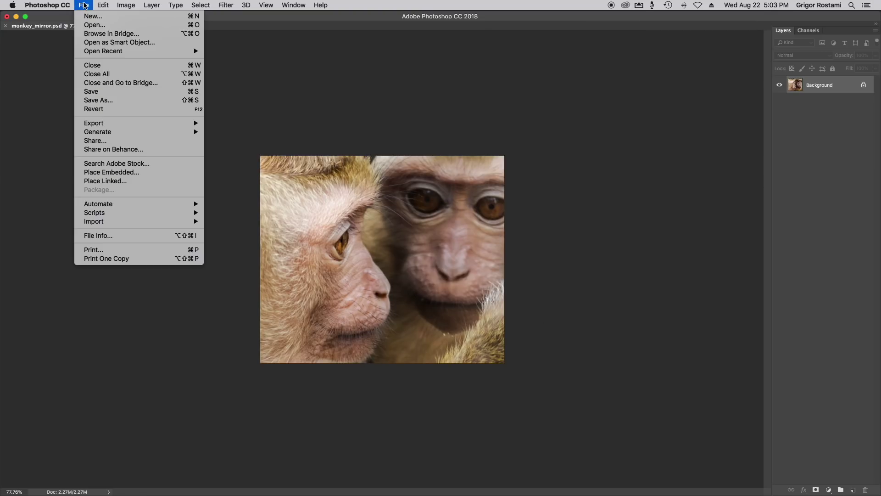
{"action": "left_click", "coordinate": [124, 100]}
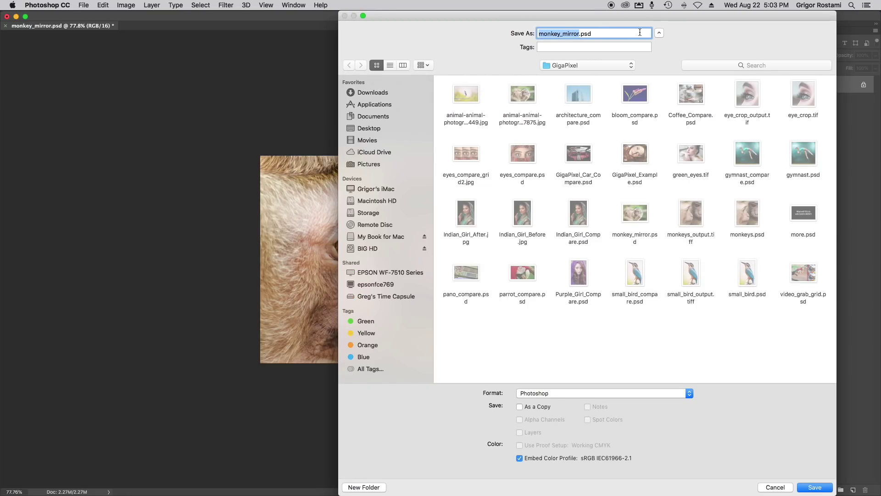
{"action": "key", "text": "Right"}
{"action": "key", "text": "BackSpace"}
{"action": "key", "text": "BackSpace"}
{"action": "key", "text": "BackSpace"}
{"action": "key", "text": "BackSpace"}
{"action": "key", "text": "BackSpace"}
{"action": "key", "text": "BackSpace"}
{"action": "type", "text": "low"}
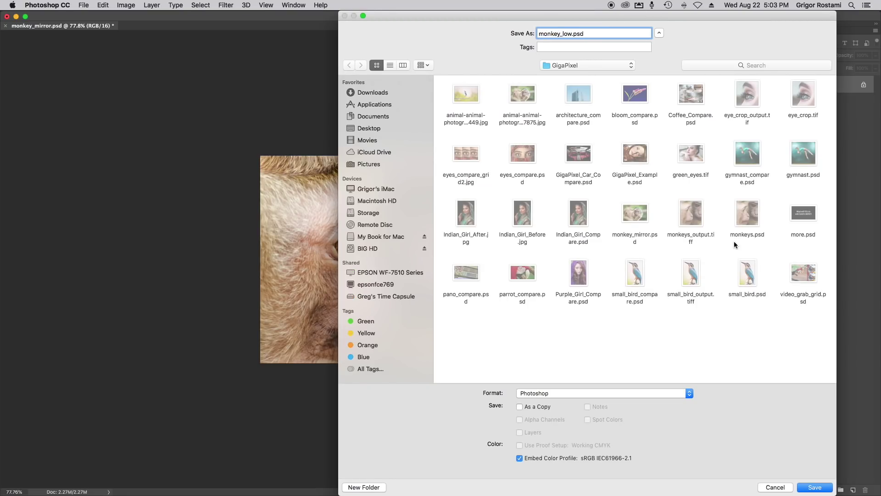
{"action": "key", "text": "Return"}
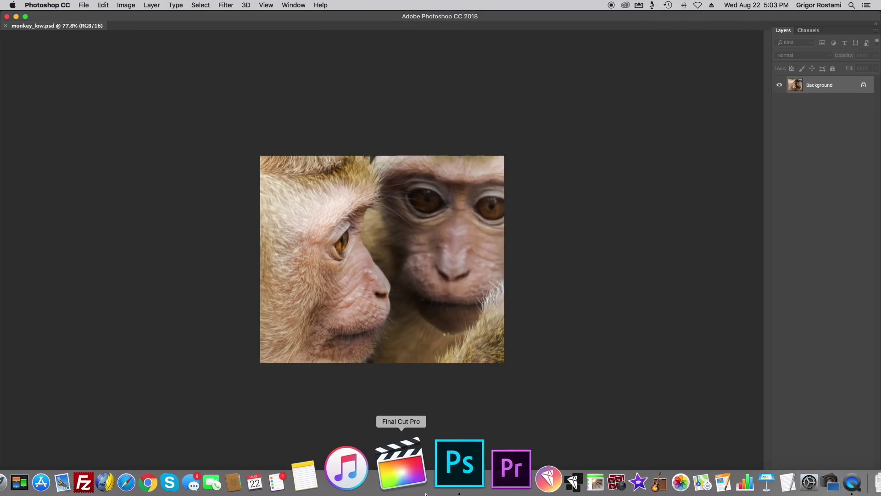
Step: Switch to Topaz A.I. Gigapixel and load monkey_low.psd from the GigaPixel folder in Other Files > Topaz Images on iCloud Drive
{"action": "left_click", "coordinate": [500, 478]}
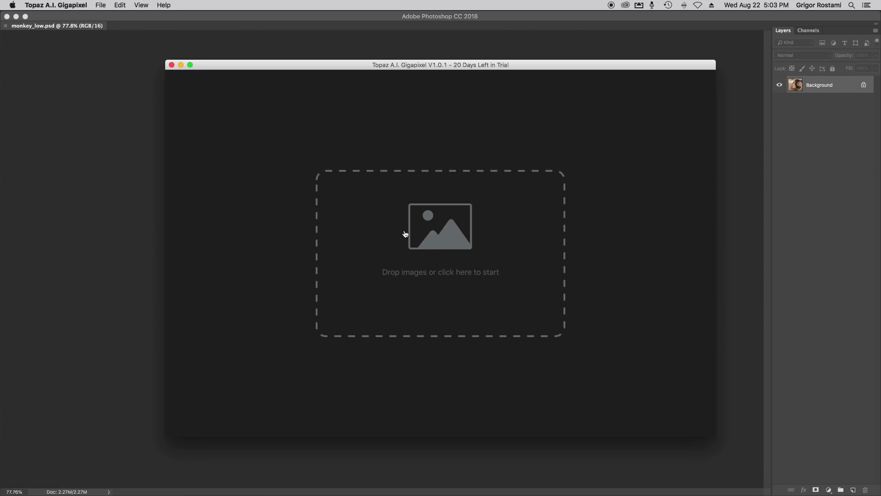
{"action": "left_click_drag", "start_coordinate": [430, 66], "coordinate": [407, 58]}
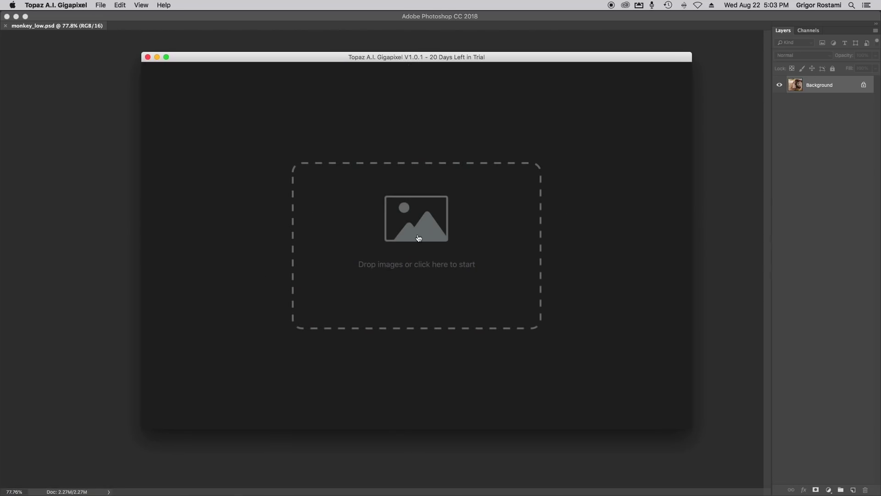
{"action": "left_click", "coordinate": [427, 224]}
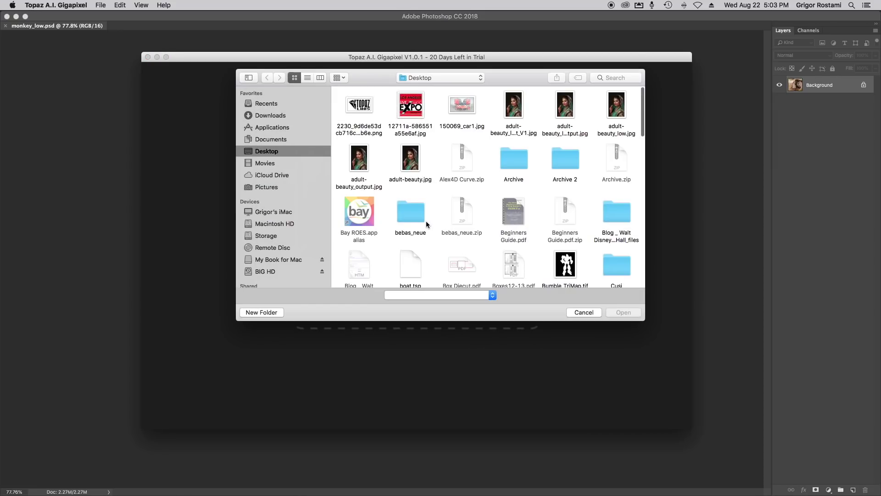
{"action": "left_click", "coordinate": [258, 177]}
{"action": "double_click", "coordinate": [464, 106]}
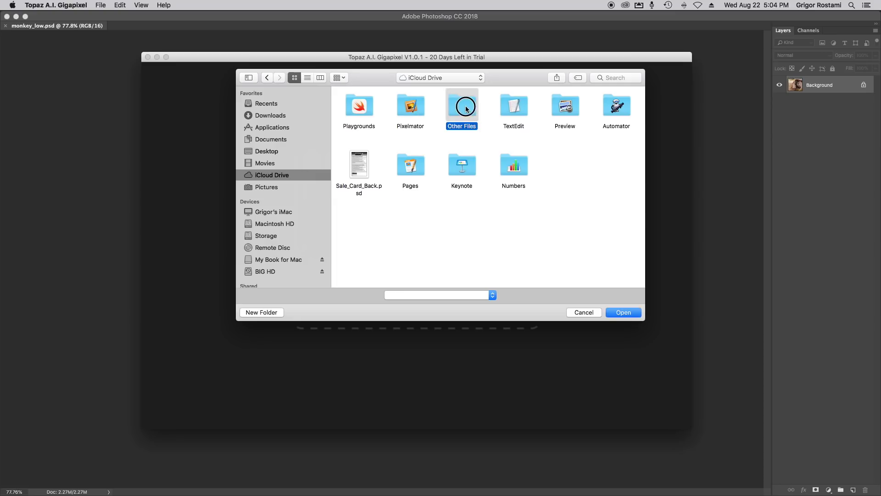
{"action": "left_click", "coordinate": [307, 79]}
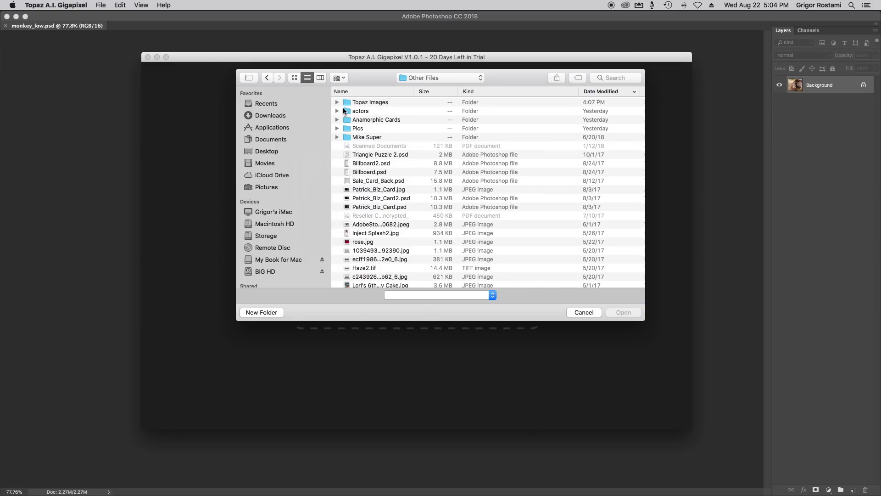
{"action": "left_click", "coordinate": [348, 103]}
{"action": "double_click", "coordinate": [348, 104]}
{"action": "double_click", "coordinate": [347, 104]}
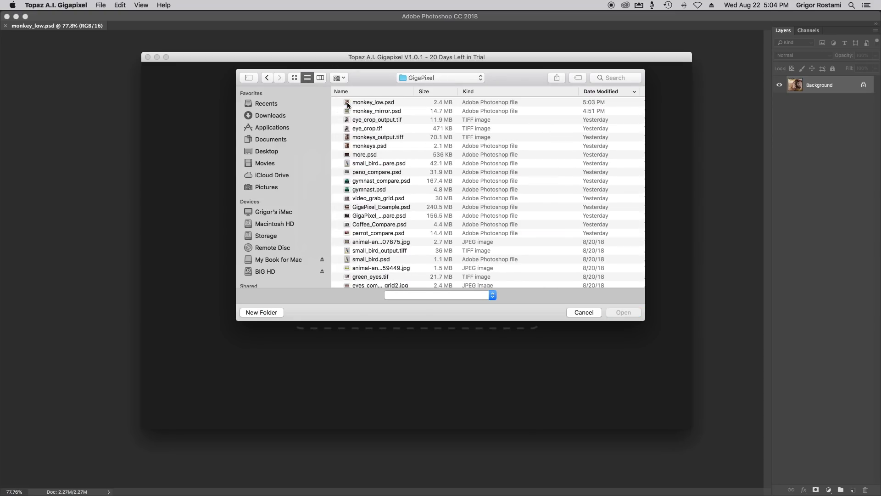
{"action": "double_click", "coordinate": [348, 103]}
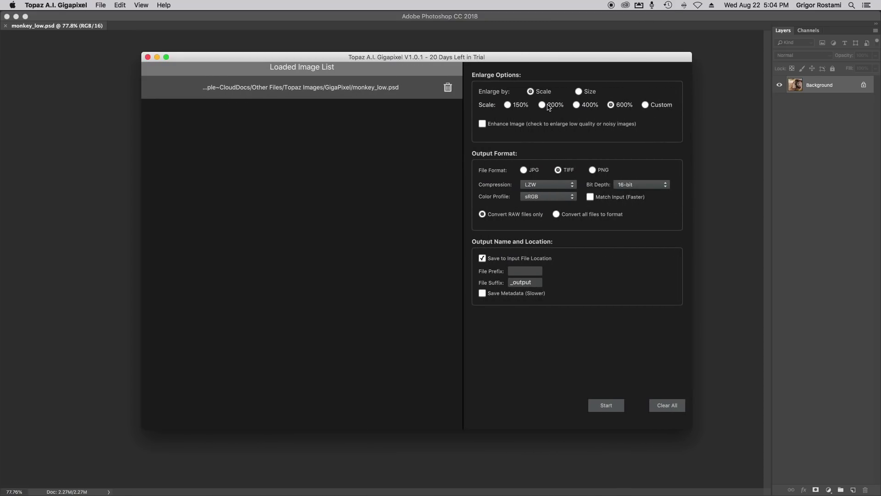
Step: Enlarge monkey_low.psd by a scale of 600% with 16-bit TIFF output, and decline the software update
{"action": "left_click_drag", "start_coordinate": [502, 57], "coordinate": [488, 57]}
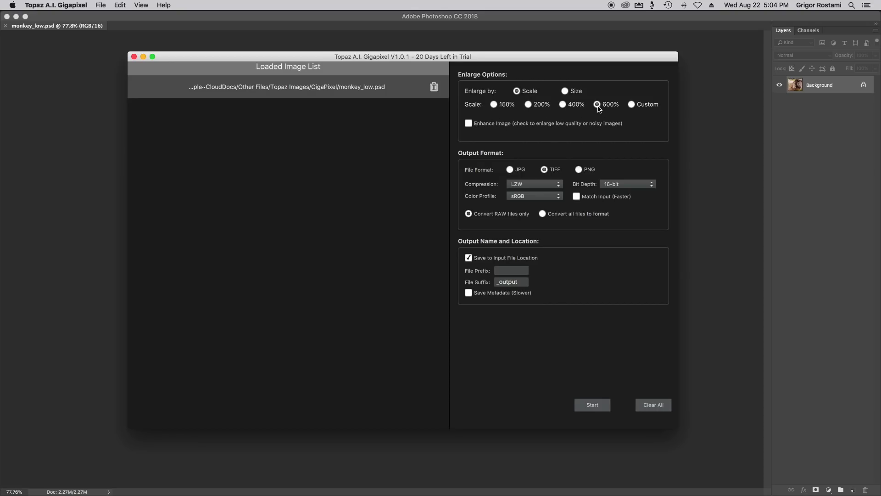
{"action": "left_click", "coordinate": [567, 93]}
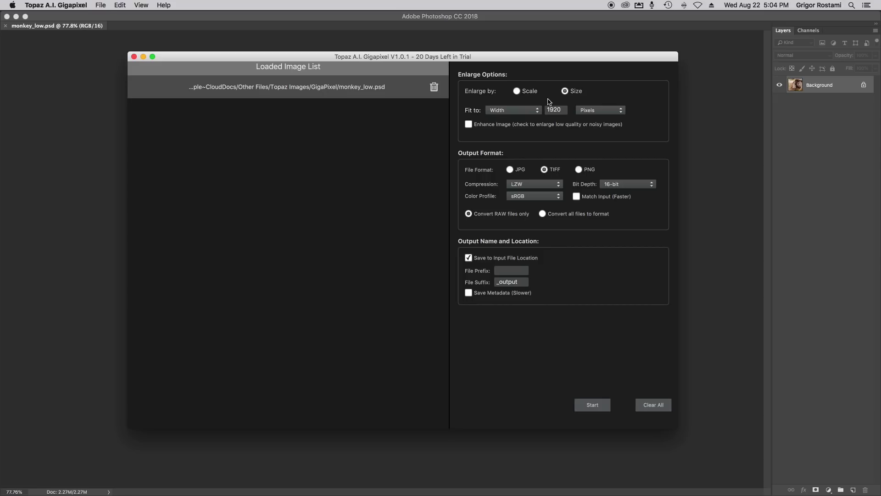
{"action": "left_click", "coordinate": [517, 93]}
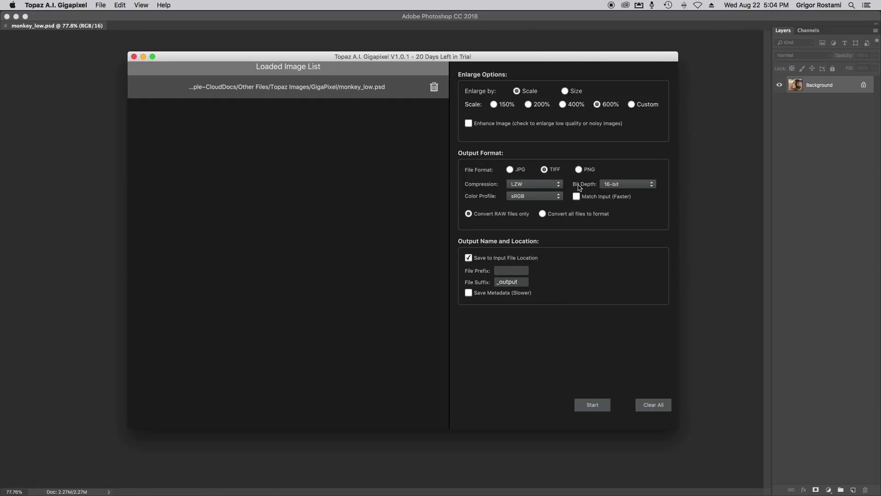
{"action": "left_click", "coordinate": [599, 186]}
{"action": "left_click", "coordinate": [613, 200]}
{"action": "left_click", "coordinate": [593, 406]}
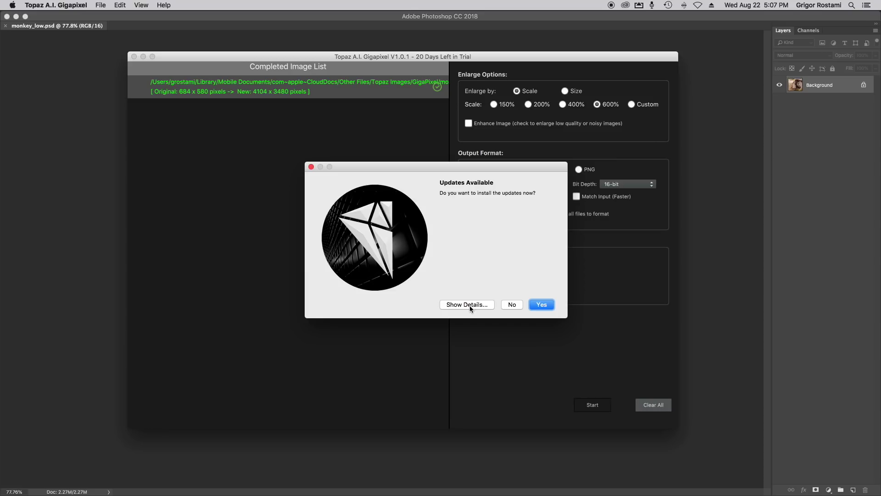
{"action": "left_click", "coordinate": [513, 304]}
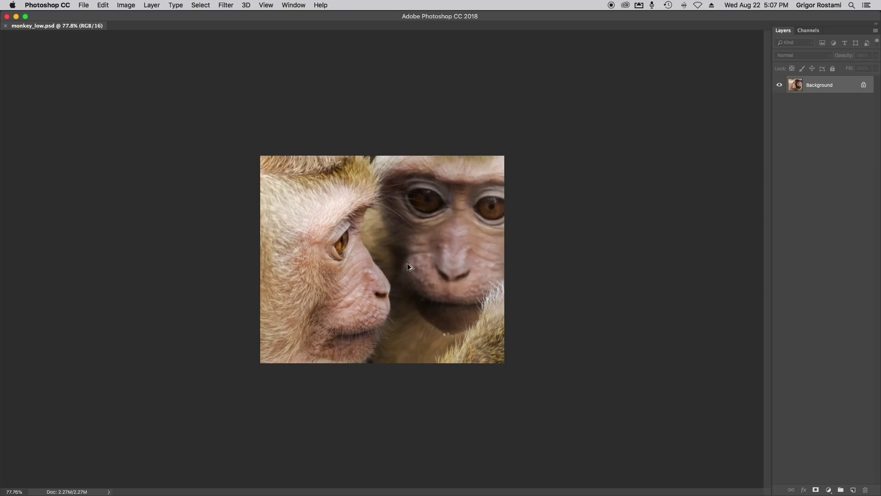
Step: Check the print size of monkey_low.psd in inches at 300 pixels/inch without resampling, and leave the image size unapplied
{"action": "key", "text": "super+alt+i"}
{"action": "left_click", "coordinate": [694, 328]}
{"action": "left_click_drag", "start_coordinate": [680, 233], "coordinate": [625, 191]}
{"action": "double_click", "coordinate": [691, 272]}
{"action": "type", "text": "300"}
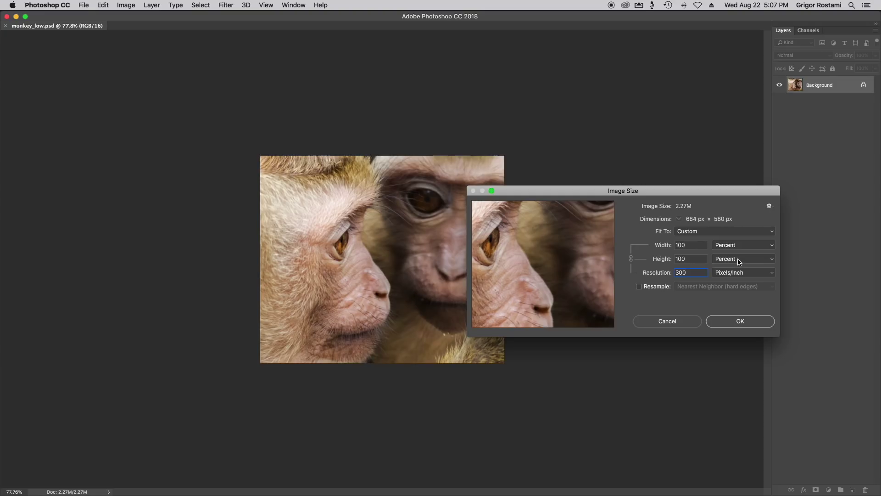
{"action": "left_click", "coordinate": [739, 262]}
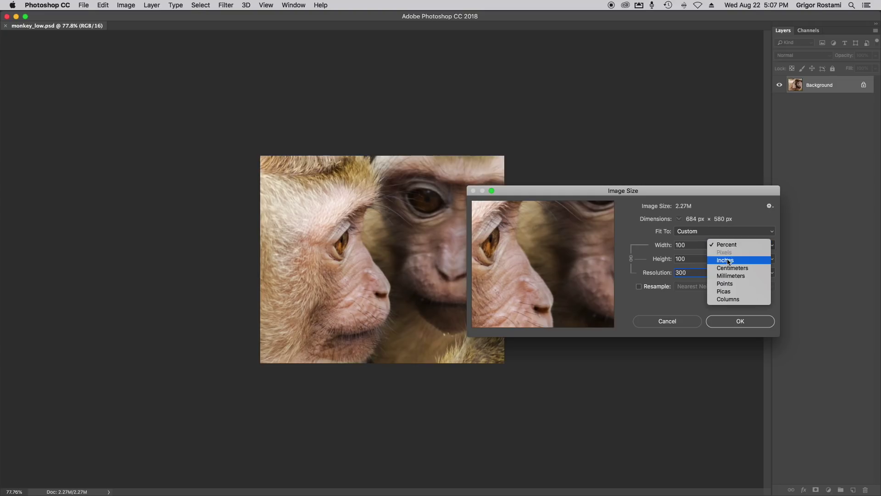
{"action": "left_click", "coordinate": [728, 262]}
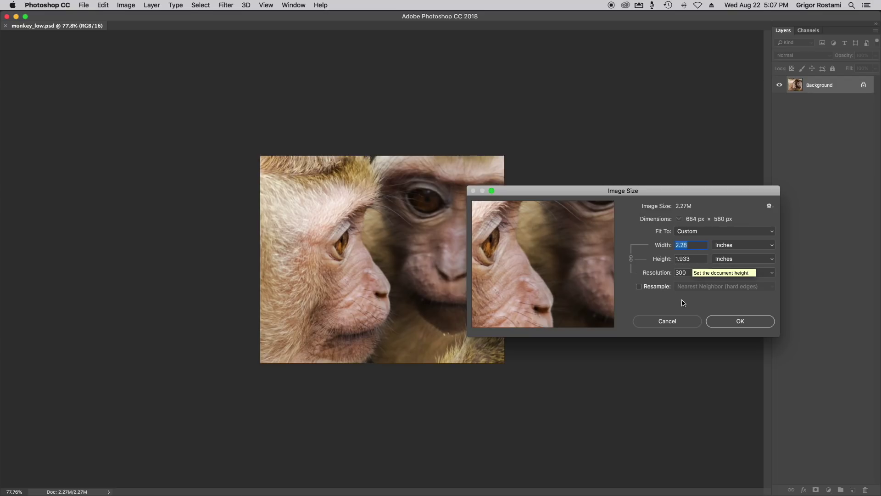
{"action": "left_click", "coordinate": [667, 322]}
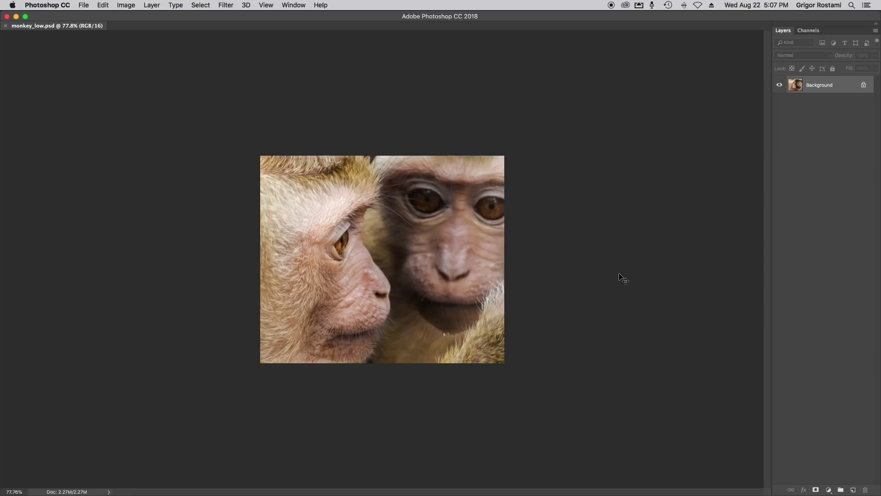
Step: Open monkey_low_output.tiff and set its resolution to 300 pixels/inch without resampling, with the dimensions in inches
{"action": "key", "text": "super+o"}
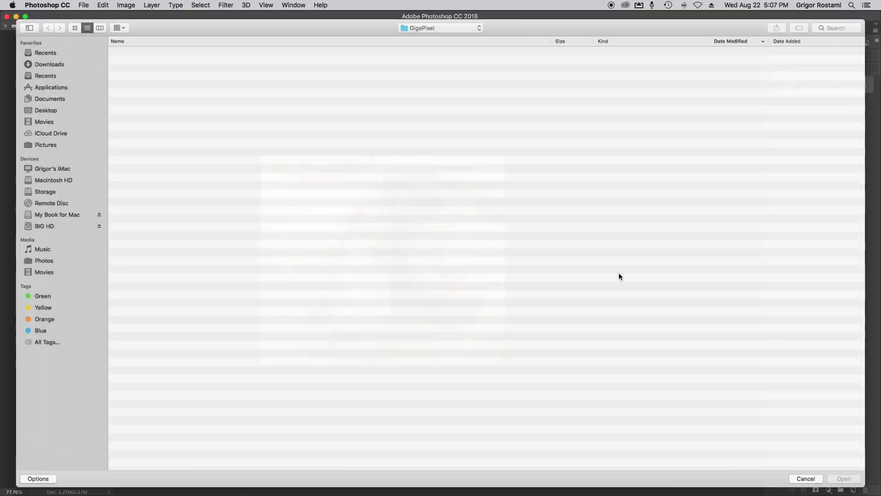
{"action": "double_click", "coordinate": [113, 46]}
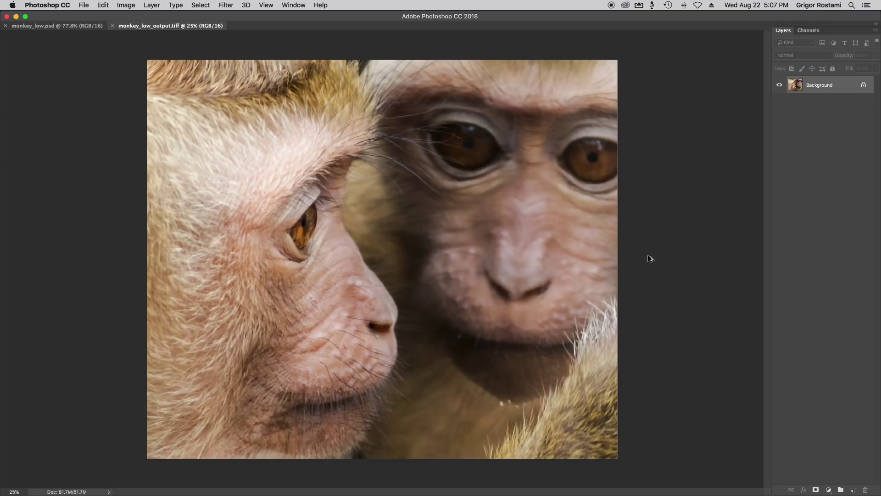
{"action": "key", "text": "super+alt+i"}
{"action": "left_click", "coordinate": [639, 286]}
{"action": "left_click", "coordinate": [690, 273]}
{"action": "type", "text": "300"}
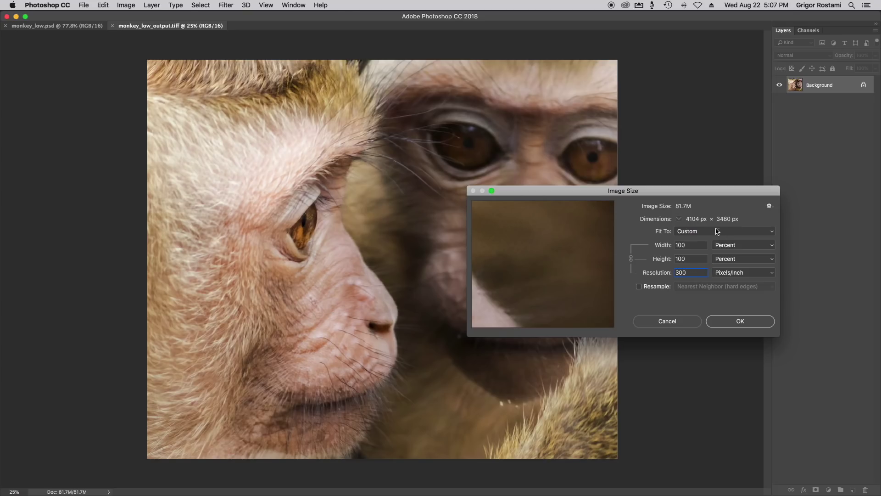
{"action": "left_click", "coordinate": [722, 246]}
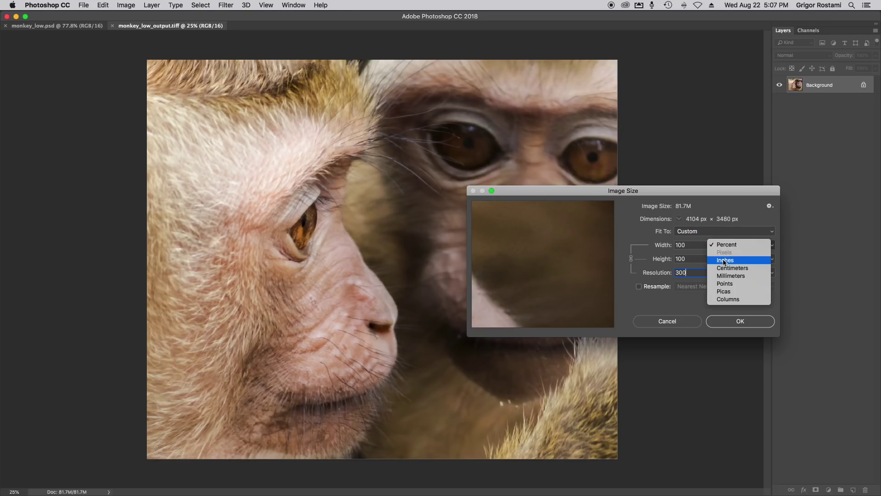
{"action": "left_click", "coordinate": [725, 260]}
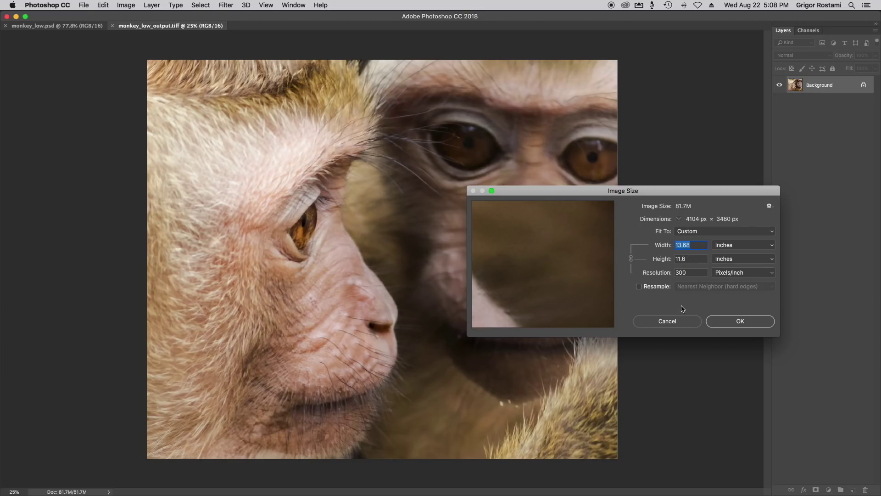
{"action": "left_click", "coordinate": [728, 324]}
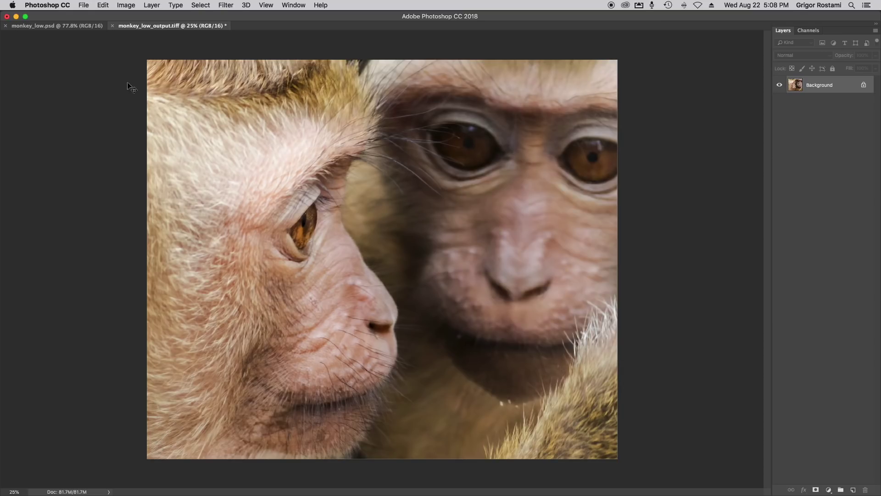
Step: Resize monkey_low.psd to 600 percent in width and height using Nearest Neighbor (hard edges) resampling
{"action": "left_click", "coordinate": [80, 26]}
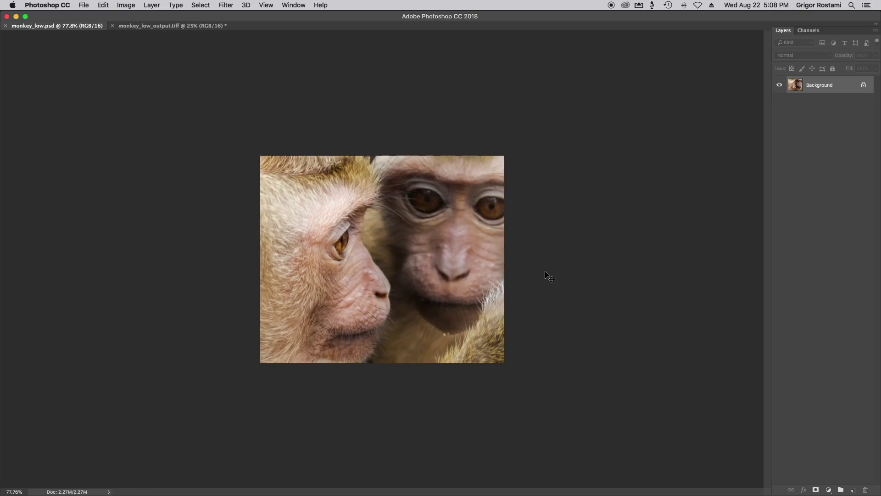
{"action": "key", "text": "super+alt+i"}
{"action": "left_click", "coordinate": [639, 288]}
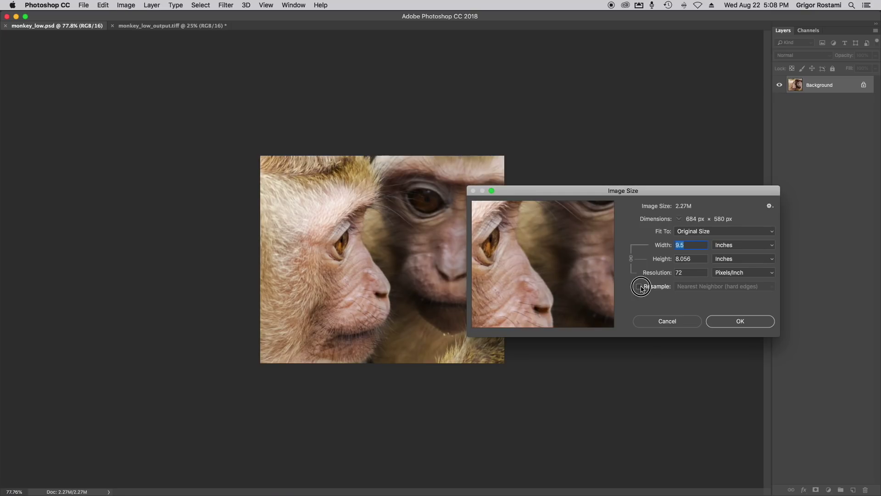
{"action": "left_click", "coordinate": [733, 250]}
{"action": "left_click", "coordinate": [729, 234]}
{"action": "type", "text": "600"}
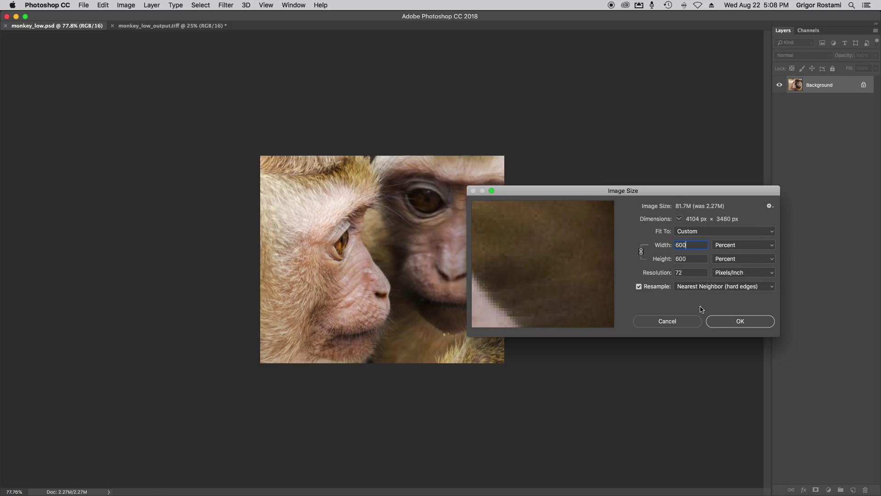
{"action": "left_click", "coordinate": [726, 322]}
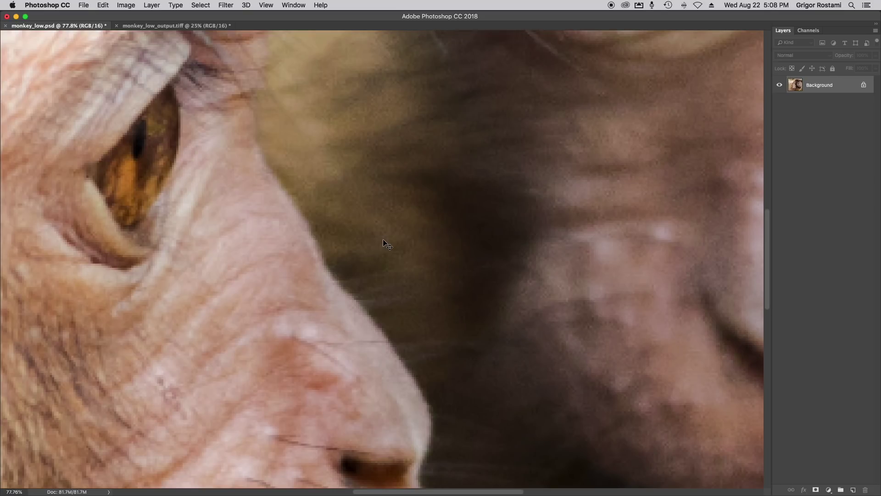
Step: Paste the resized monkey_low.psd image as a new layer in monkey_low_output.tiff, hide it, and unlock the background layer
{"action": "left_click", "coordinate": [144, 26]}
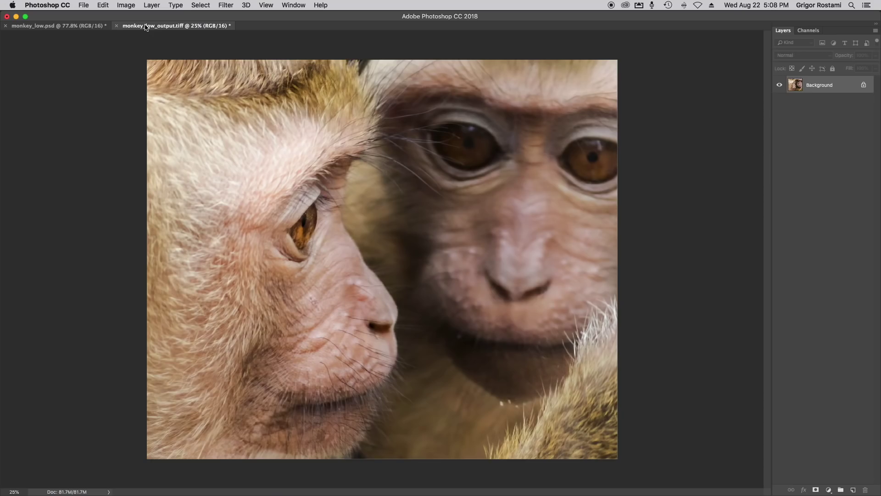
{"action": "key", "text": "super+v"}
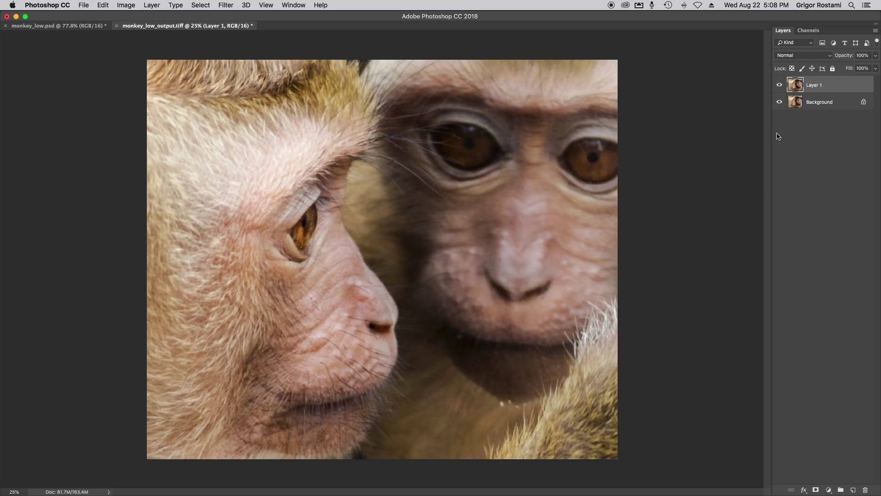
{"action": "left_click", "coordinate": [782, 87]}
{"action": "left_click", "coordinate": [864, 101]}
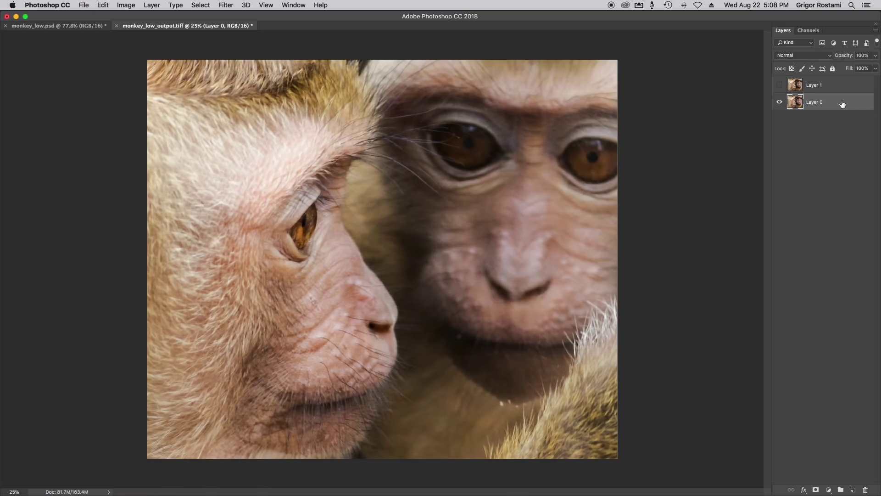
Step: Examine the GigaPixel enlargement at 100% around the eye of the monkey in profile
{"action": "key", "text": "super+1"}
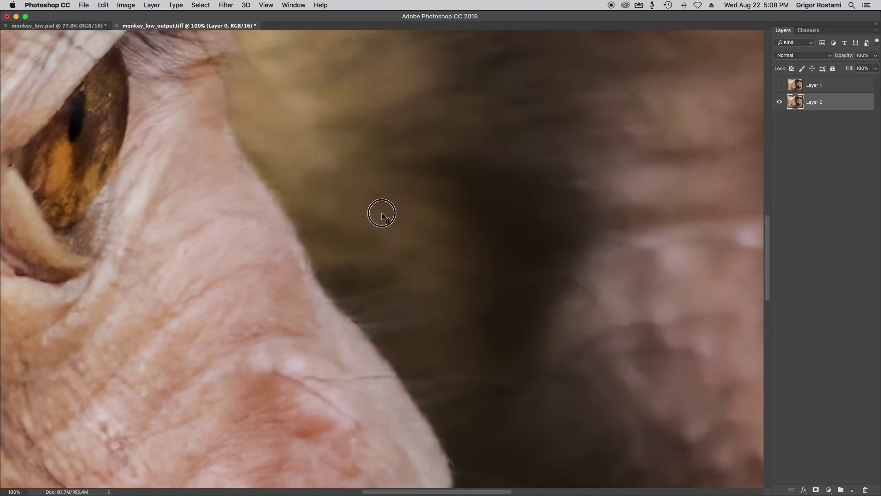
{"action": "scroll", "coordinate": [558, 280], "scroll_direction": "left", "scroll_amount": 5}
{"action": "scroll", "coordinate": [558, 280], "scroll_direction": "up", "scroll_amount": 4}
{"action": "left_click_drag", "start_coordinate": [558, 280], "coordinate": [577, 222]}
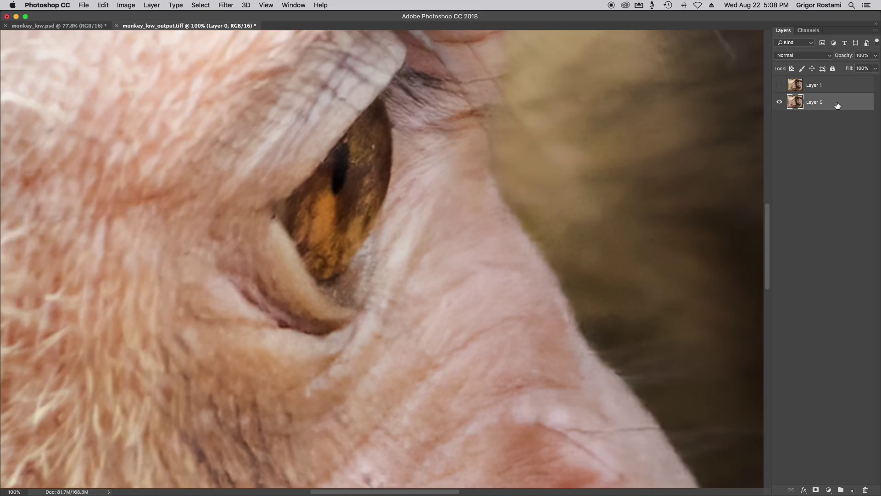
Step: Compare the Photoshop and GigaPixel enlargements around the profile monkey's eye by toggling Layer 1's visibility
{"action": "left_click", "coordinate": [780, 85]}
{"action": "left_click_drag", "start_coordinate": [569, 185], "coordinate": [588, 257]}
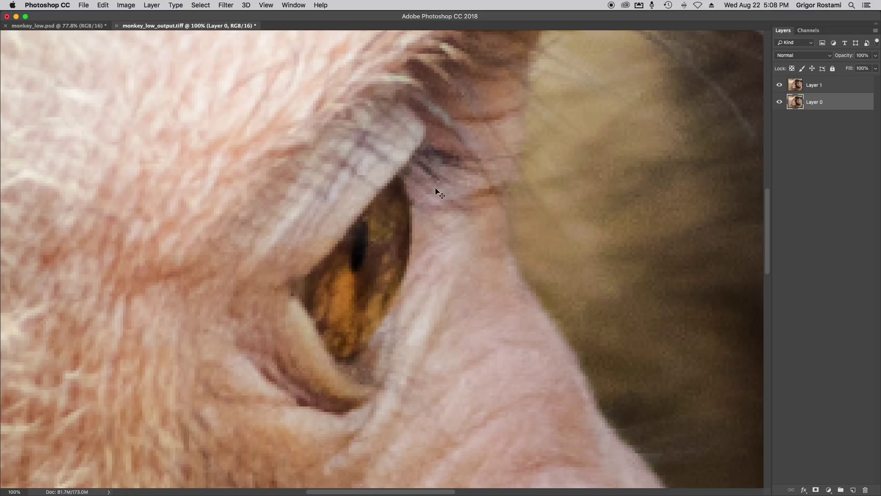
{"action": "left_click", "coordinate": [780, 85]}
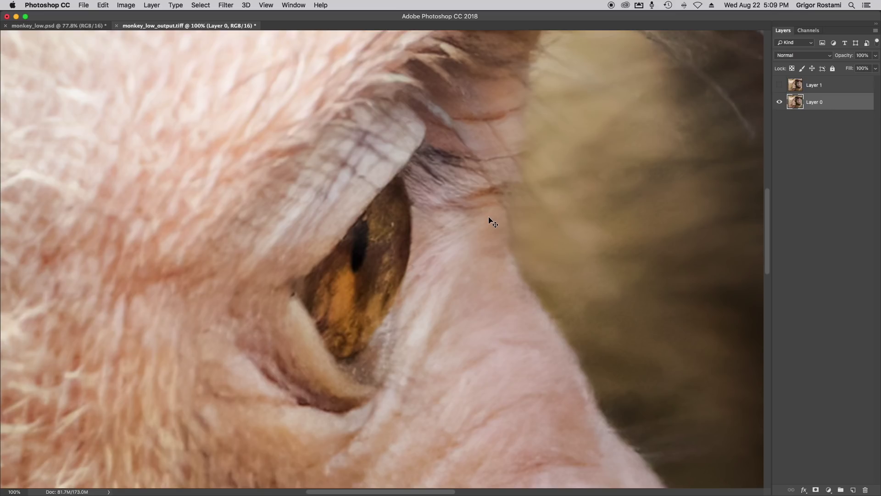
{"action": "left_click", "coordinate": [779, 85]}
{"action": "left_click", "coordinate": [780, 85]}
Step: Compare both enlargements along the bridge of the profile monkey's nose by showing and hiding Layer 1
{"action": "left_click_drag", "start_coordinate": [615, 341], "coordinate": [516, 234]}
{"action": "left_click", "coordinate": [780, 85]}
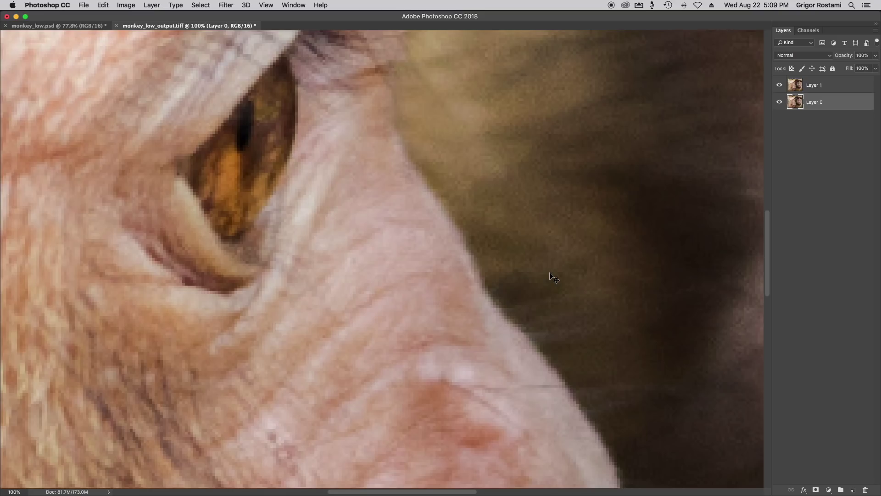
{"action": "left_click", "coordinate": [780, 87]}
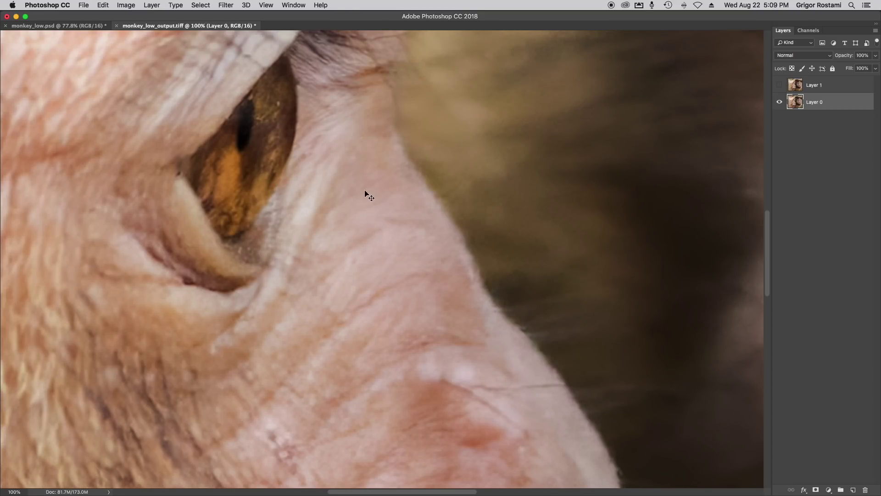
{"action": "left_click_drag", "start_coordinate": [433, 305], "coordinate": [414, 275]}
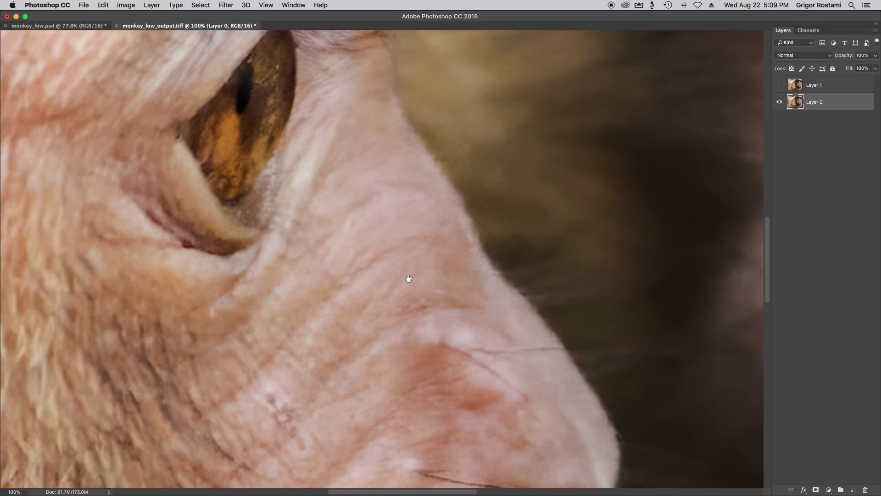
{"action": "scroll", "coordinate": [459, 301], "scroll_direction": "down", "scroll_amount": 5}
Step: Compare both enlargements on the muzzle and whiskers of the profile monkey by showing and hiding Layer 1
{"action": "left_click", "coordinate": [780, 85]}
{"action": "scroll", "coordinate": [553, 293], "scroll_direction": "down", "scroll_amount": 6}
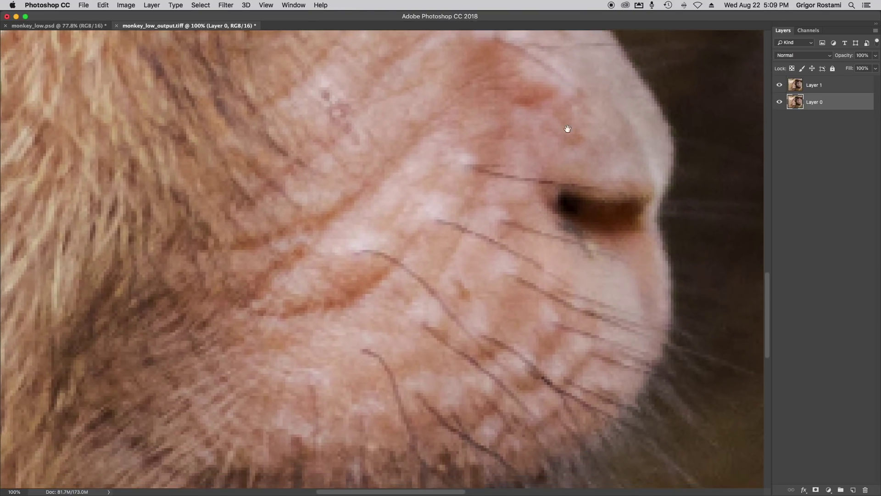
{"action": "scroll", "coordinate": [540, 233], "scroll_direction": "down", "scroll_amount": 3}
{"action": "scroll", "coordinate": [525, 194], "scroll_direction": "right", "scroll_amount": 2}
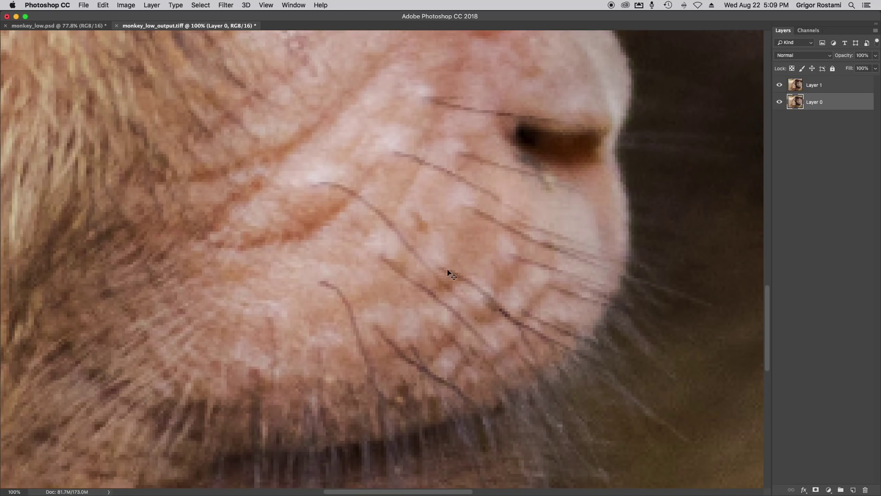
{"action": "left_click", "coordinate": [780, 86]}
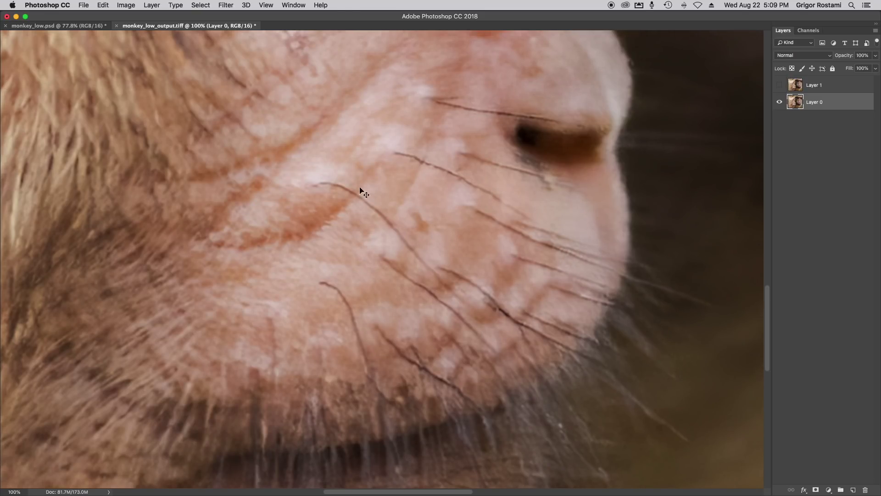
Step: Compare both enlargements on the cheek fur of the profile monkey by showing and hiding Layer 1
{"action": "left_click_drag", "start_coordinate": [348, 250], "coordinate": [580, 228]}
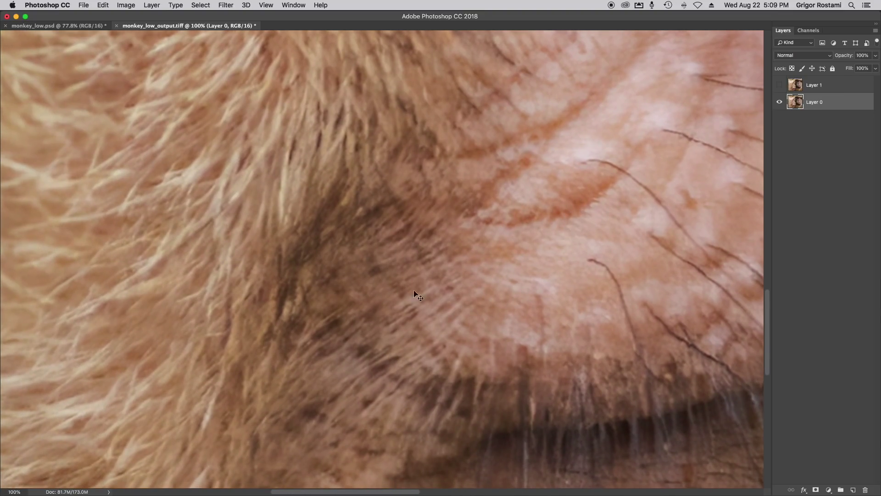
{"action": "left_click", "coordinate": [780, 85]}
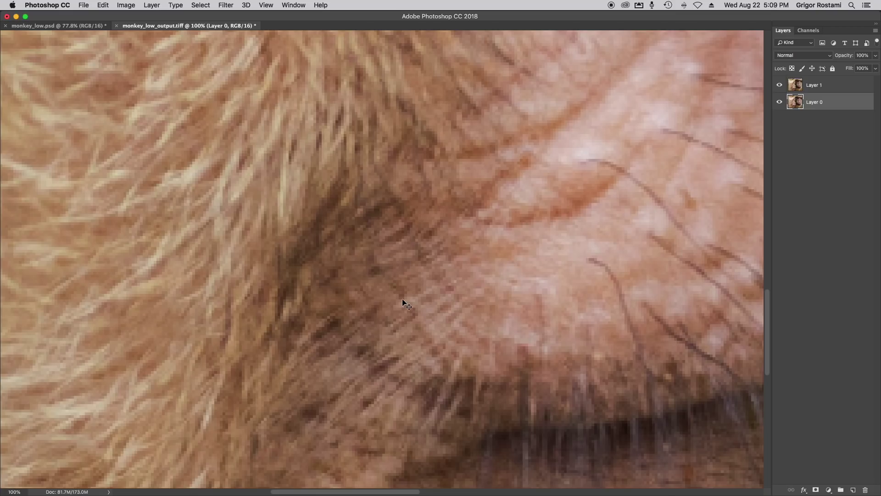
{"action": "left_click", "coordinate": [779, 85]}
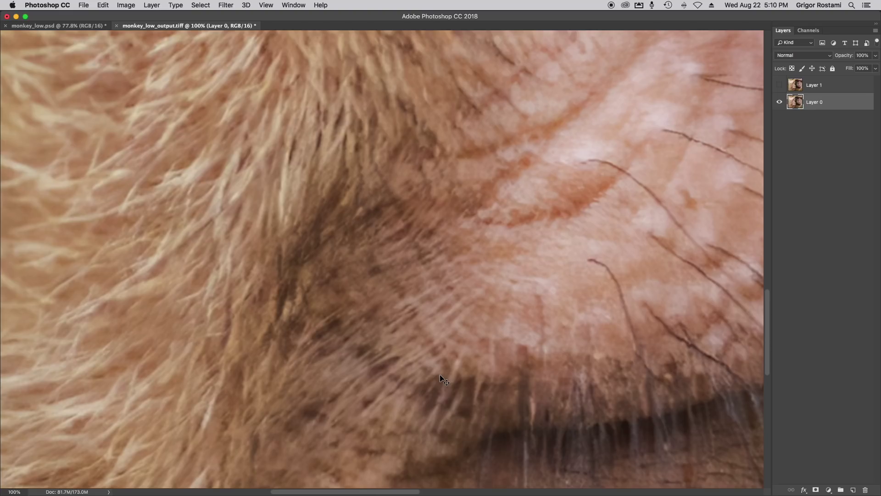
Step: Fit the whole monkey image in view and compare both enlargements by showing and hiding Layer 1
{"action": "key", "text": "super+0"}
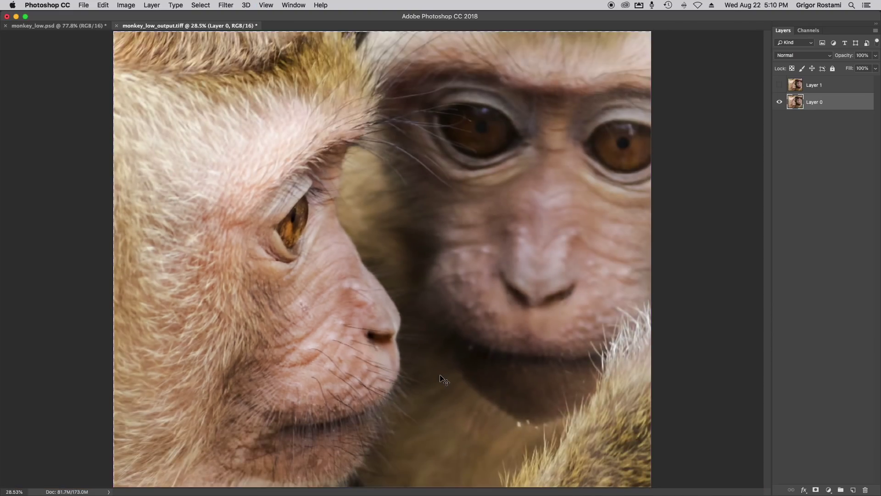
{"action": "left_click", "coordinate": [779, 85]}
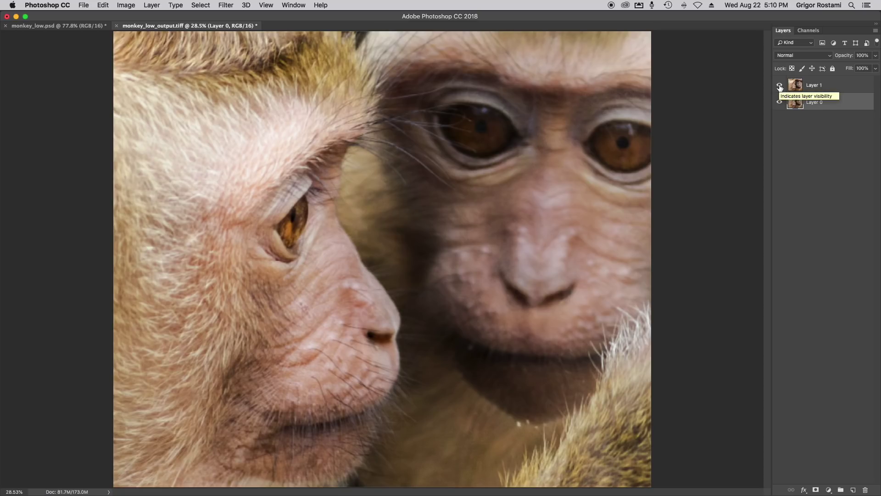
{"action": "left_click", "coordinate": [780, 86]}
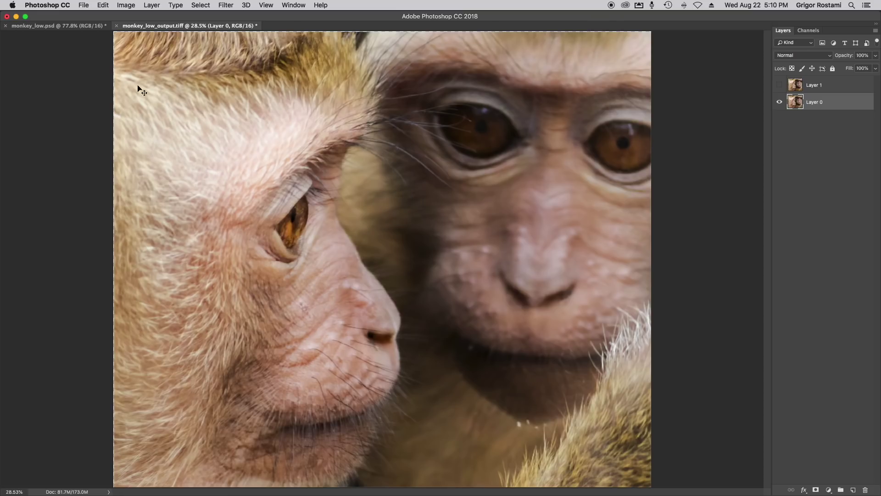
Step: Close monkey_low_output.tiff and monkey_low.psd without saving their changes
{"action": "left_click", "coordinate": [117, 26]}
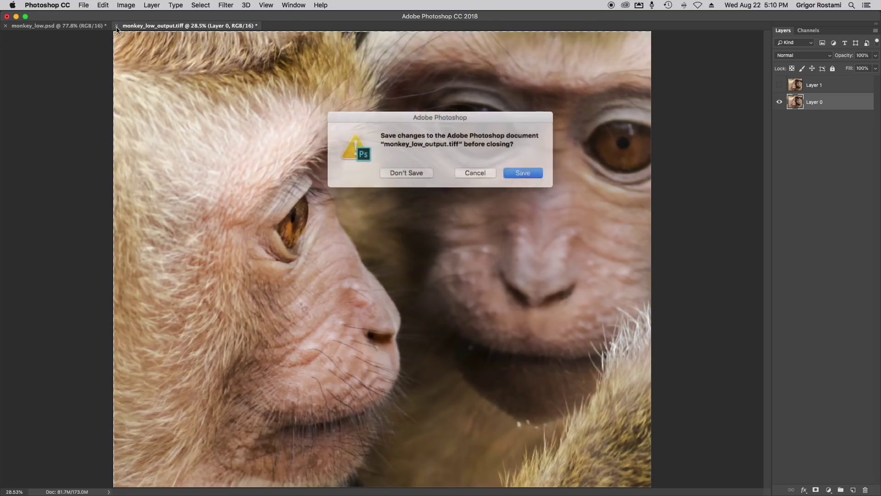
{"action": "left_click", "coordinate": [406, 173]}
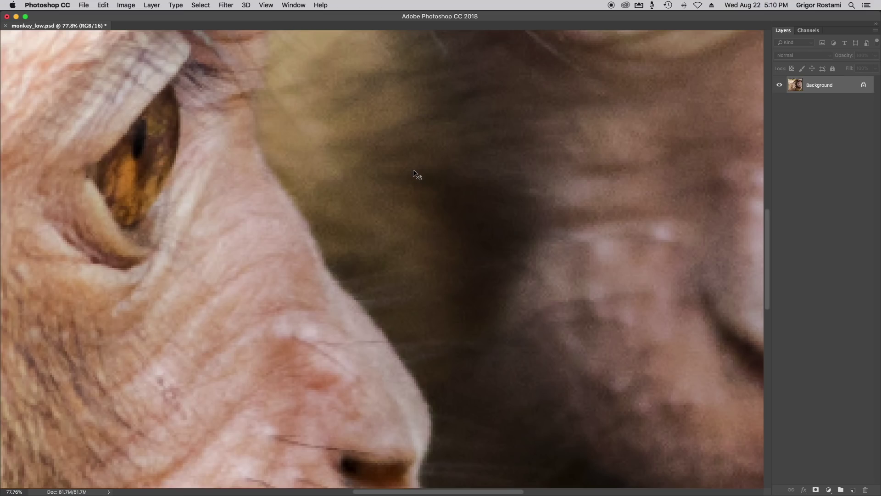
{"action": "key", "text": "super+w"}
{"action": "left_click", "coordinate": [408, 173]}
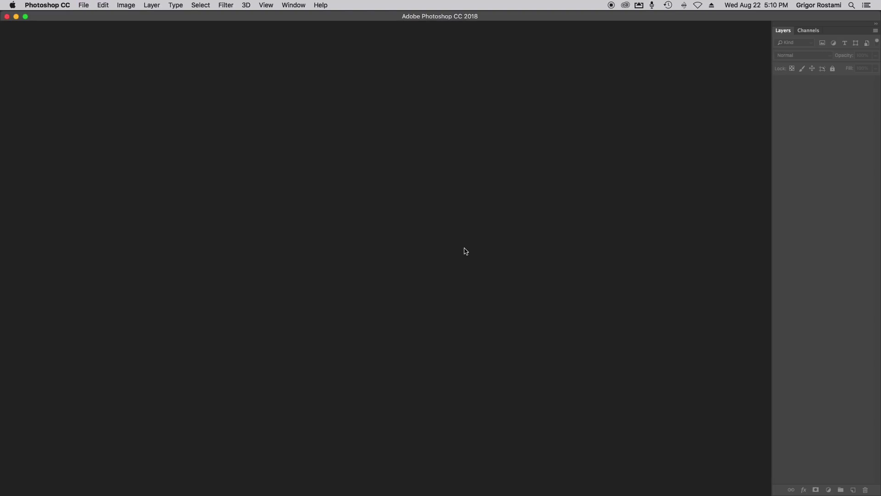
Step: Browse the images of the GigaPixel folder as thumbnails in the open-file dialog
{"action": "key", "text": "super+o"}
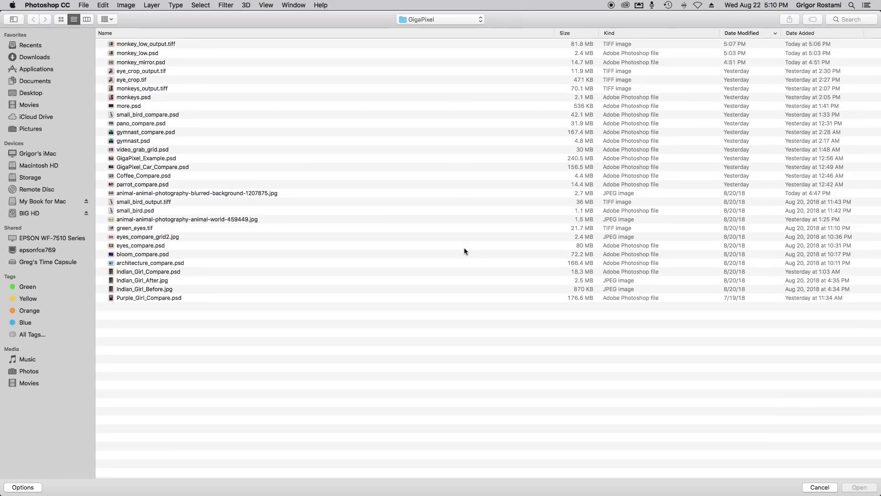
{"action": "left_click", "coordinate": [62, 19]}
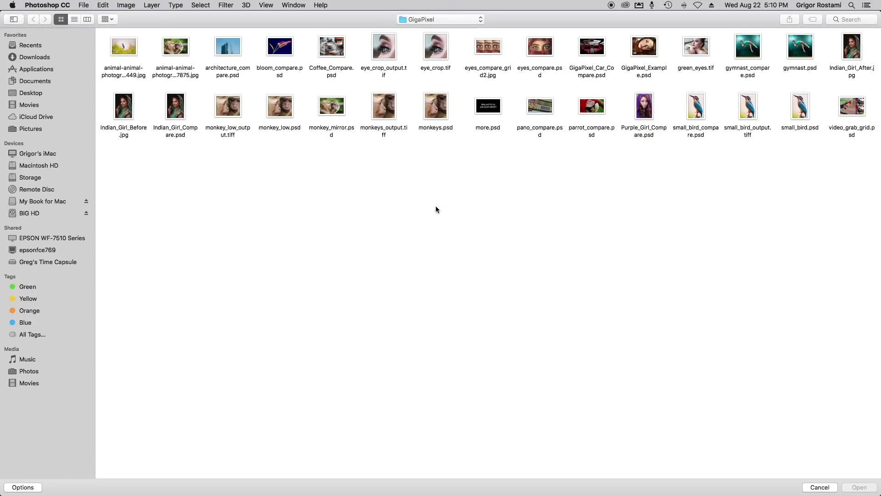
{"action": "key", "text": "super+Tab"}
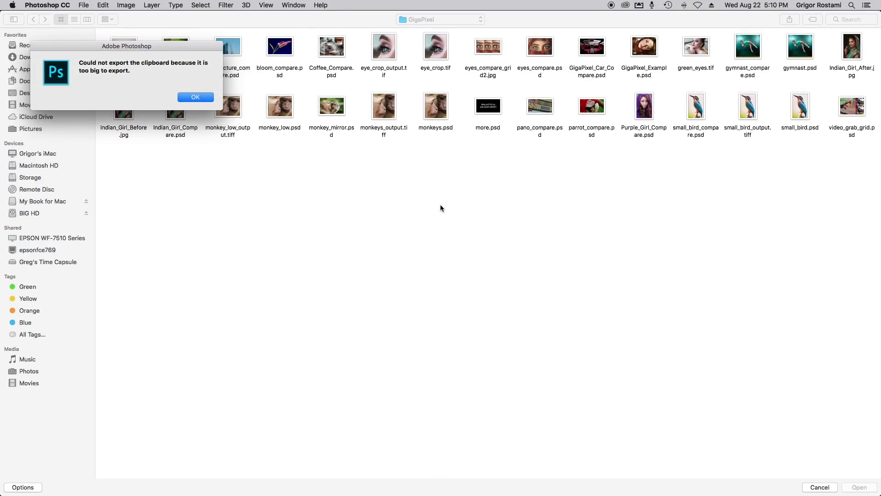
{"action": "left_click", "coordinate": [191, 98]}
Step: Switch to QuickTime Player and play the gymnast footage of the 4K HDR video from 01:19
{"action": "key", "text": "super+Tab"}
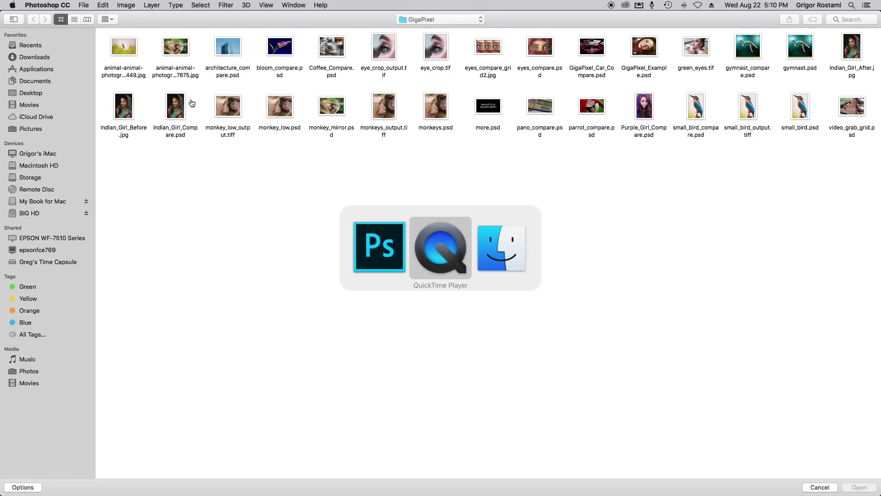
{"action": "left_click", "coordinate": [745, 455]}
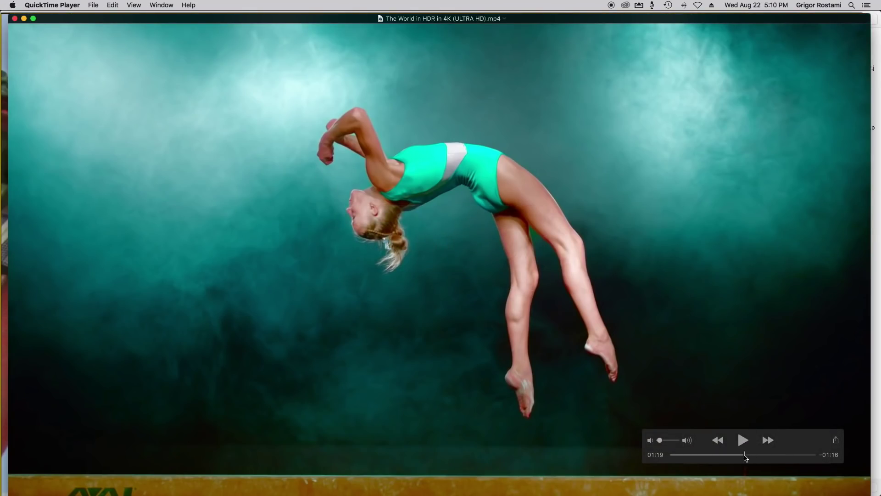
{"action": "left_click", "coordinate": [743, 441]}
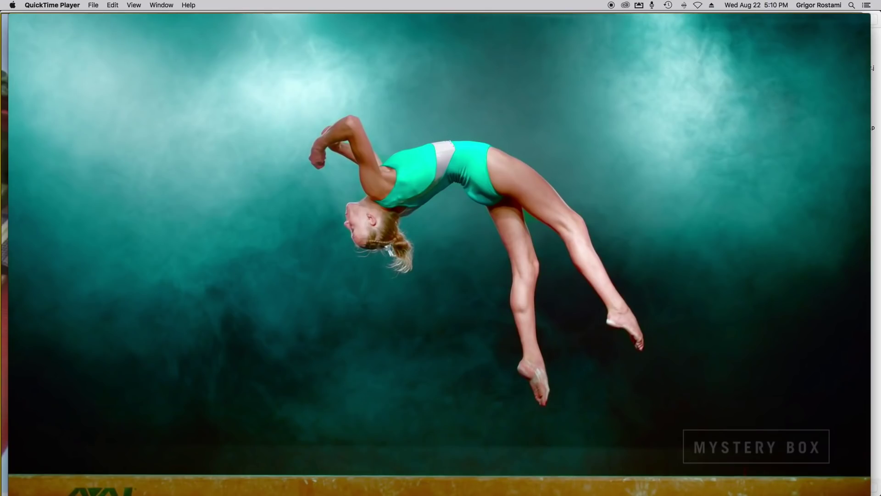
Step: Advance the paused gymnast footage frame by frame from 01:23 to choose a still
{"action": "mouse_move", "coordinate": [712, 403]}
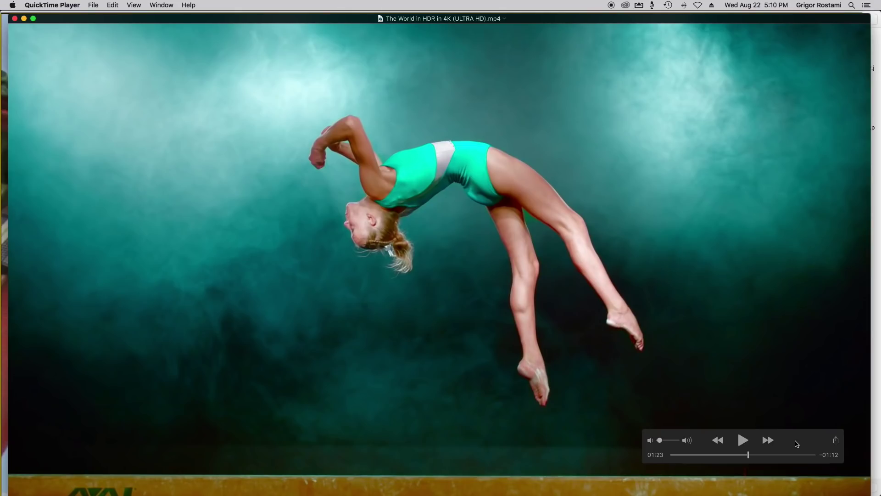
{"action": "key", "text": "Right"}
{"action": "key", "text": "Right"}
{"action": "key", "text": "Right"}
{"action": "key", "text": "Right"}
{"action": "key", "text": "Right"}
{"action": "key", "text": "Right"}
{"action": "key", "text": "Right"}
{"action": "key", "text": "Right"}
{"action": "key", "text": "Right"}
{"action": "key", "text": "Right"}
{"action": "key", "text": "Right"}
{"action": "key", "text": "Right"}
{"action": "key", "text": "Right"}
{"action": "key", "text": "Right"}
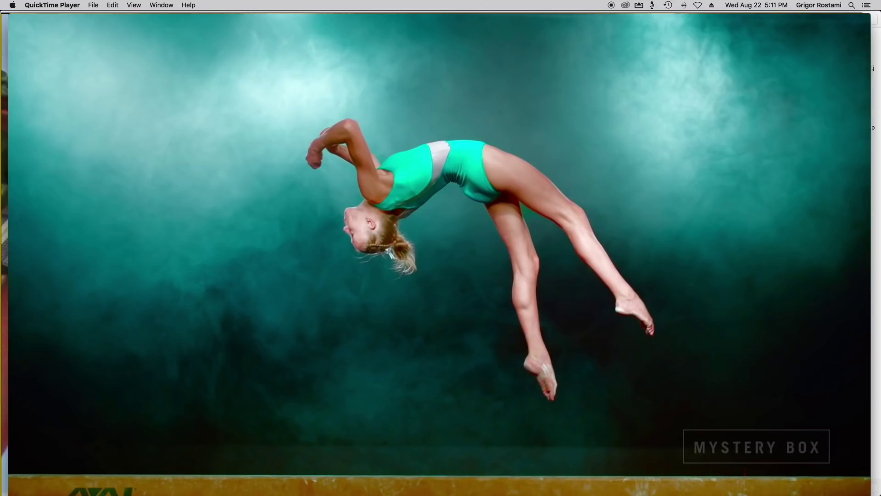
Step: Return to Photoshop, abandon opening a file, and paste the copied video frame into a new 1920 x 1080 pixel document at 72 ppi
{"action": "key", "text": "super+Tab"}
{"action": "key", "text": "super+shift+Tab"}
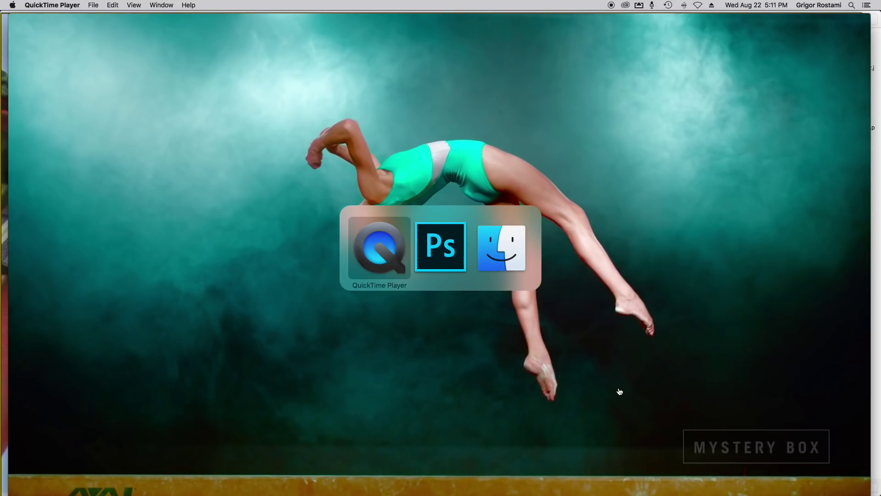
{"action": "key", "text": "super+Tab"}
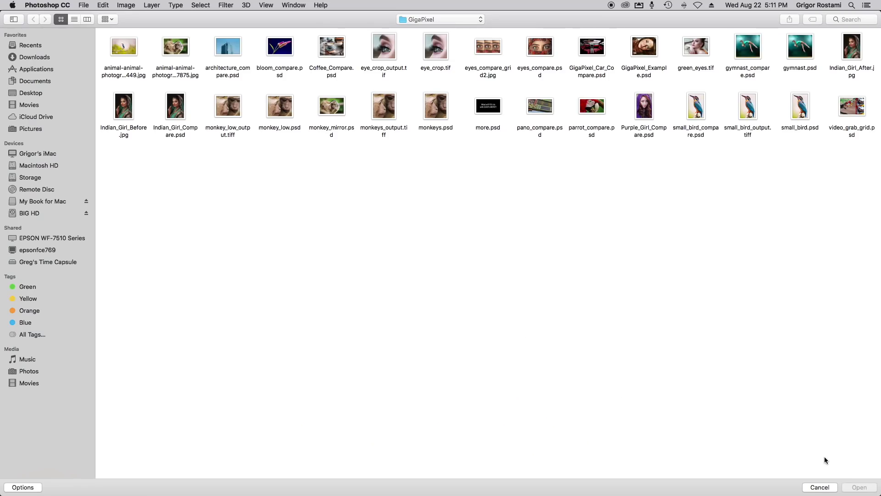
{"action": "left_click", "coordinate": [820, 487]}
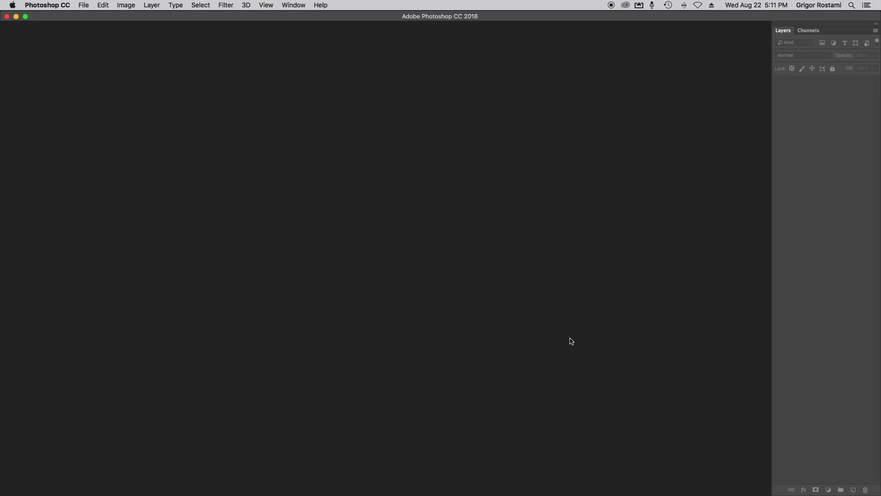
{"action": "key", "text": "super+n"}
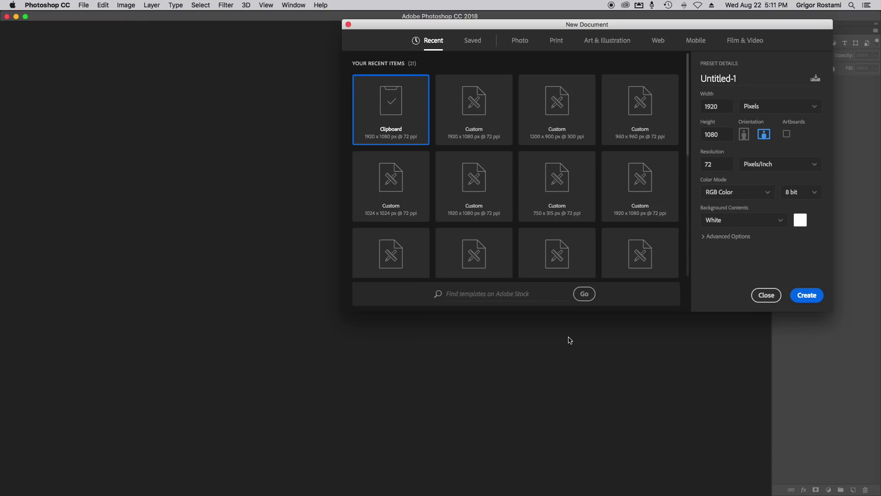
{"action": "key", "text": "Return"}
{"action": "key", "text": "super+v"}
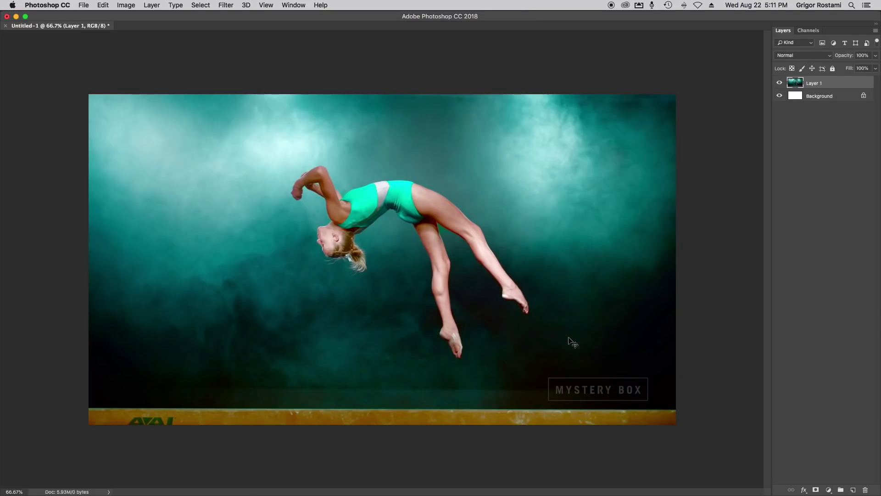
Step: Close the document with the pasted video frame without saving and open gymnast_compare.psd from the GigaPixel folder
{"action": "key", "text": "super+w"}
{"action": "left_click", "coordinate": [421, 175]}
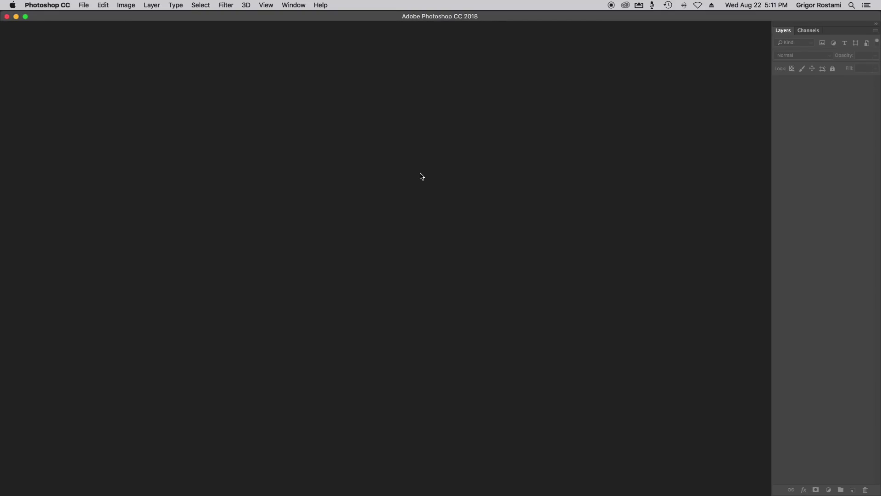
{"action": "key", "text": "super+o"}
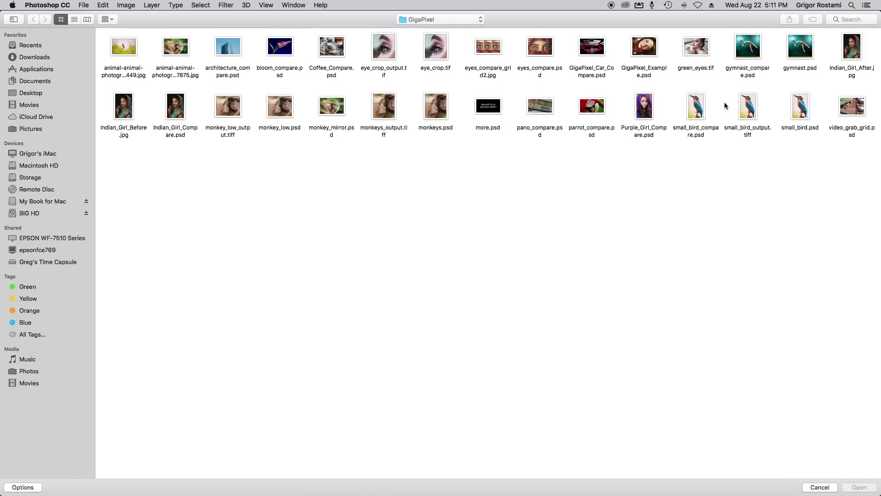
{"action": "double_click", "coordinate": [755, 46]}
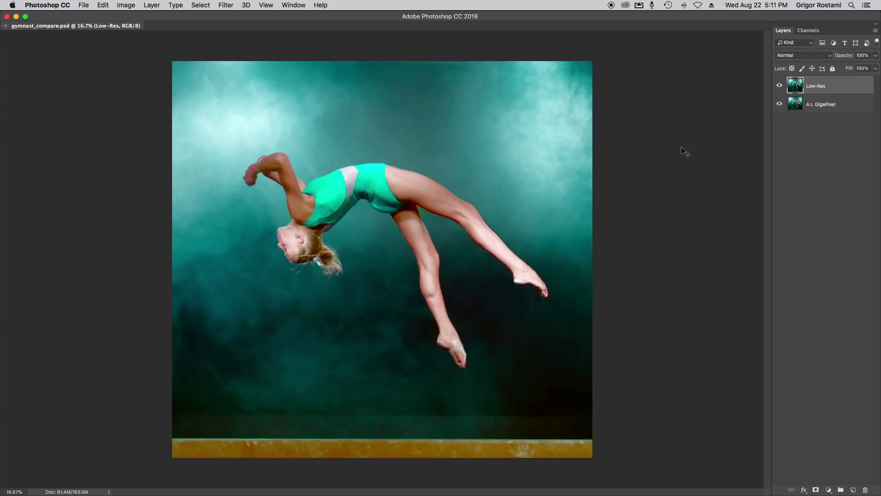
Step: Examine the gymnast's face and ear on the Low-Res layer at 200%
{"action": "key", "text": "z"}
{"action": "left_click", "coordinate": [250, 248]}
{"action": "left_click", "coordinate": [250, 248]}
{"action": "left_click", "coordinate": [250, 248]}
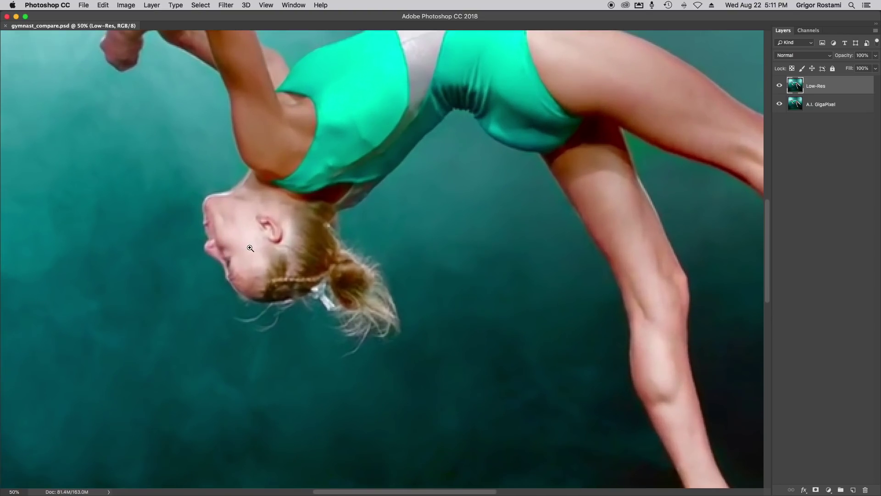
{"action": "left_click", "coordinate": [250, 248]}
{"action": "left_click", "coordinate": [250, 248]}
{"action": "left_click_drag", "start_coordinate": [311, 251], "coordinate": [464, 321]}
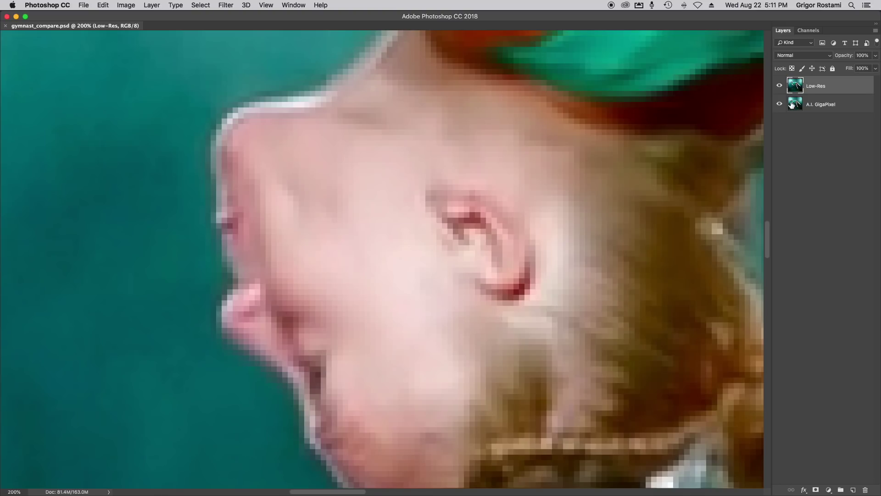
Step: Compare the gymnast's face and ear at 200% by hiding and showing the Low-Res layer over A.I. GigaPixel
{"action": "left_click", "coordinate": [780, 87]}
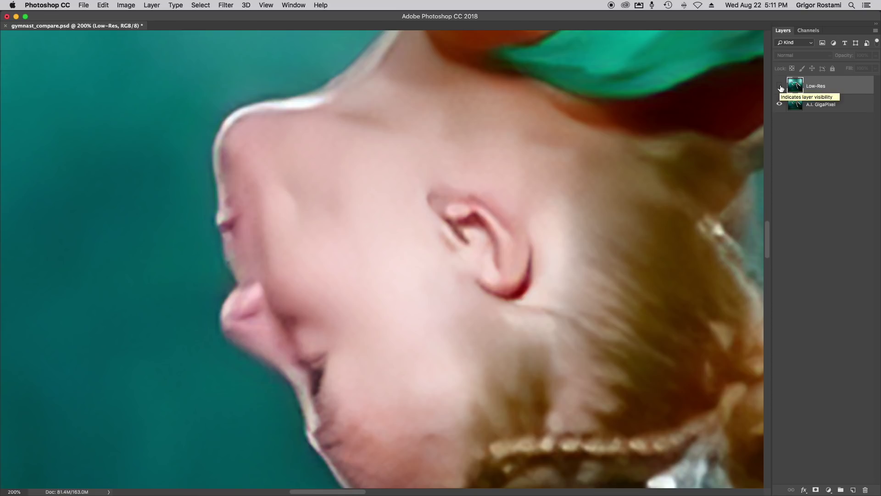
{"action": "left_click", "coordinate": [781, 87]}
{"action": "left_click_drag", "start_coordinate": [565, 309], "coordinate": [493, 329]}
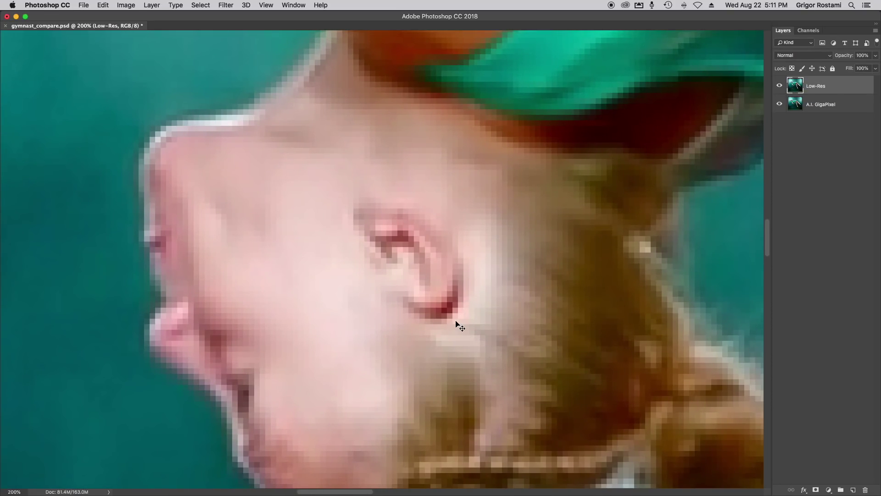
{"action": "left_click", "coordinate": [780, 85]}
{"action": "left_click", "coordinate": [780, 86]}
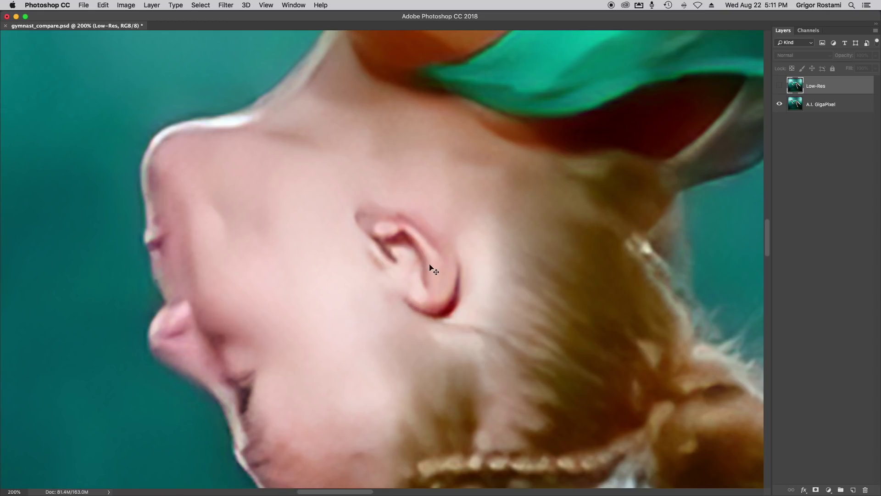
Step: Compare the gymnast's braid and loose hair between the A.I. GigaPixel and Low-Res layers at 200% and 100%, finishing with the whole image in view
{"action": "left_click_drag", "start_coordinate": [427, 306], "coordinate": [429, 285]}
{"action": "scroll", "coordinate": [430, 286], "scroll_direction": "down", "scroll_amount": 10}
{"action": "scroll", "coordinate": [430, 285], "scroll_direction": "right", "scroll_amount": 10}
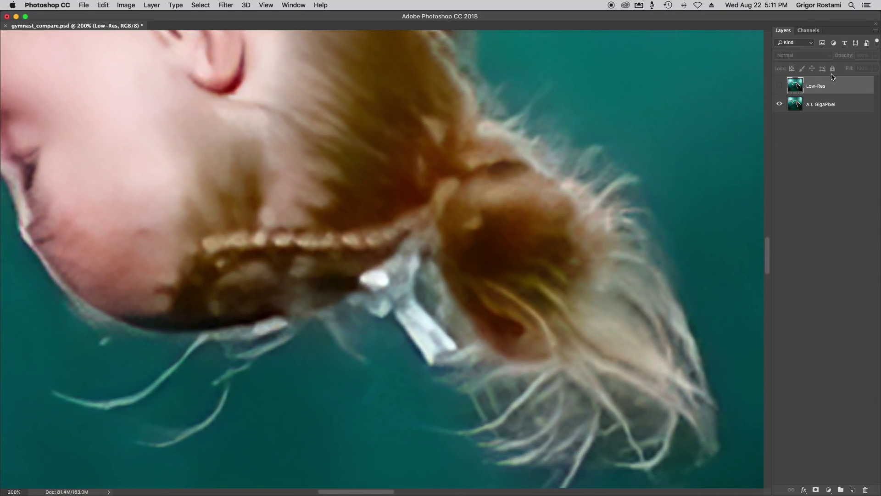
{"action": "left_click", "coordinate": [779, 86]}
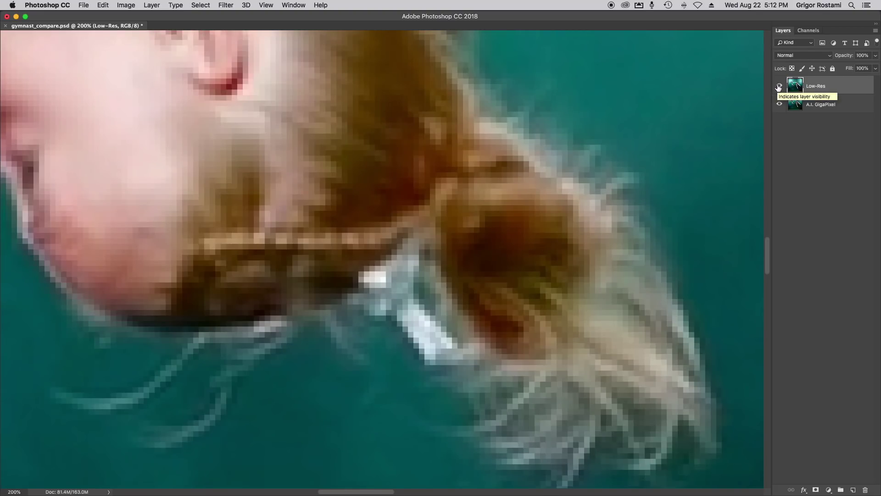
{"action": "key", "text": "super+minus"}
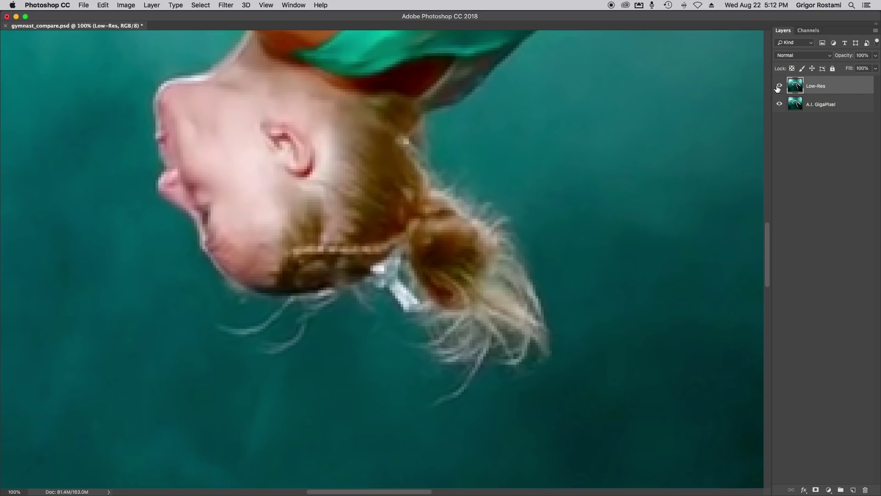
{"action": "left_click", "coordinate": [780, 88]}
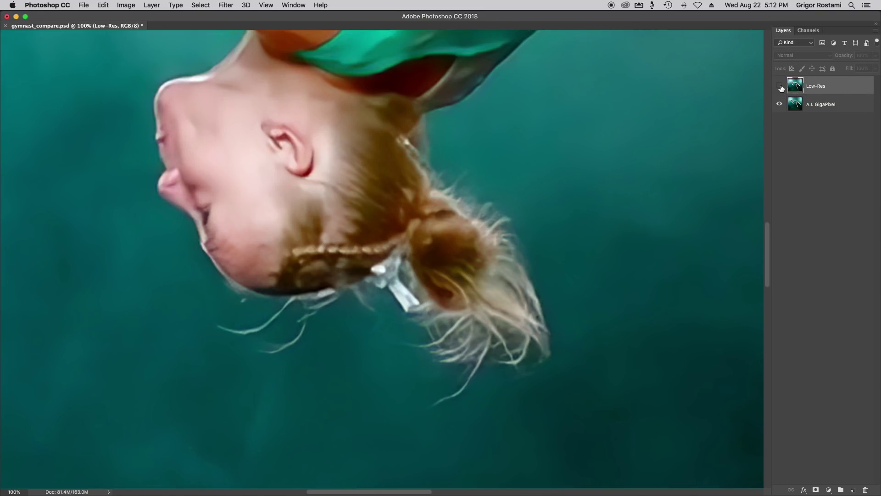
{"action": "key", "text": "super+0"}
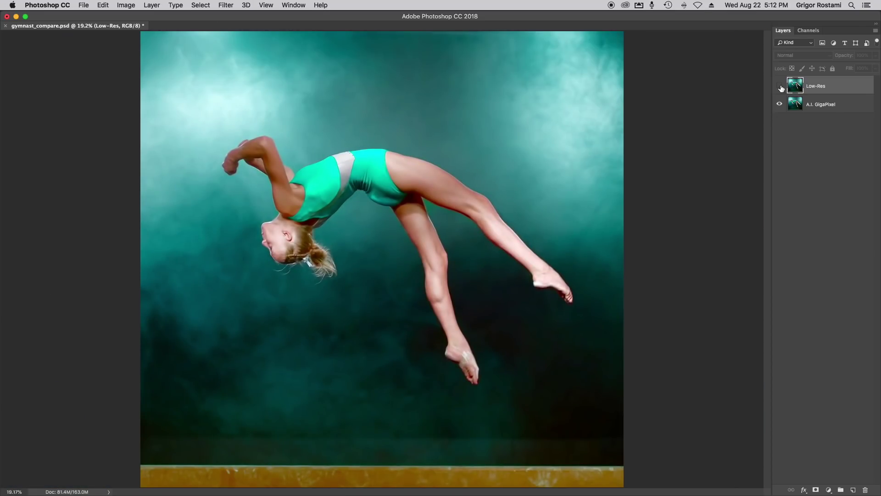
Step: Close gymnast_compare.psd without saving and switch to the 360Photo video in QuickTime Player, positioned at 00:01
{"action": "key", "text": "super+w"}
{"action": "left_click", "coordinate": [408, 173]}
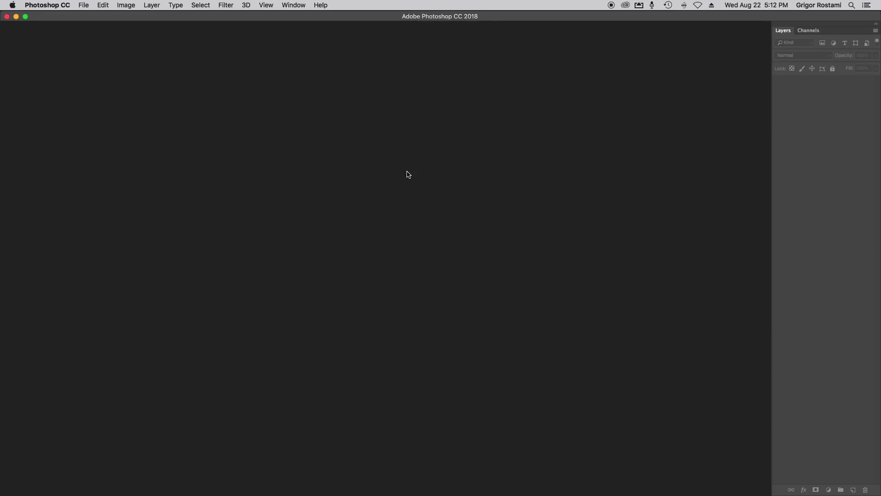
{"action": "key", "text": "super+Tab"}
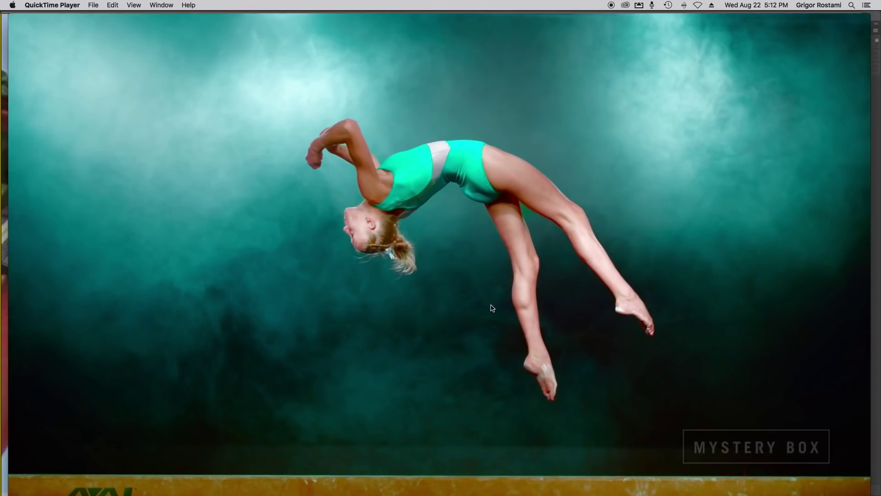
{"action": "left_click", "coordinate": [6, 345]}
{"action": "left_click_drag", "start_coordinate": [393, 416], "coordinate": [363, 416]}
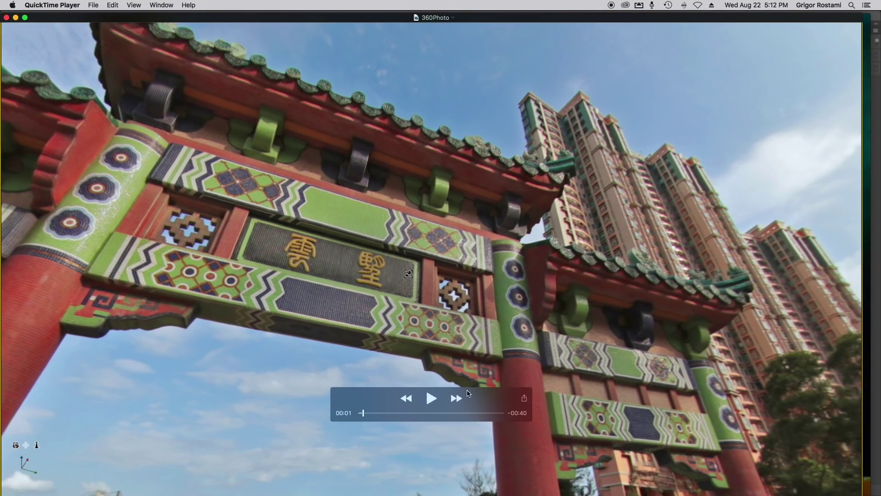
Step: Play the 360Photo video through the lily pond and back to the decorated gate, and pause it there
{"action": "left_click", "coordinate": [431, 398]}
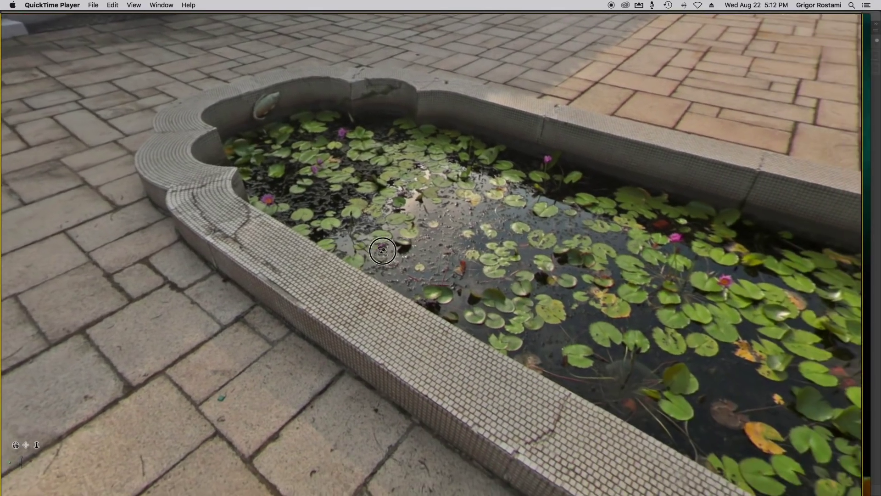
{"action": "left_click_drag", "start_coordinate": [375, 254], "coordinate": [388, 244]}
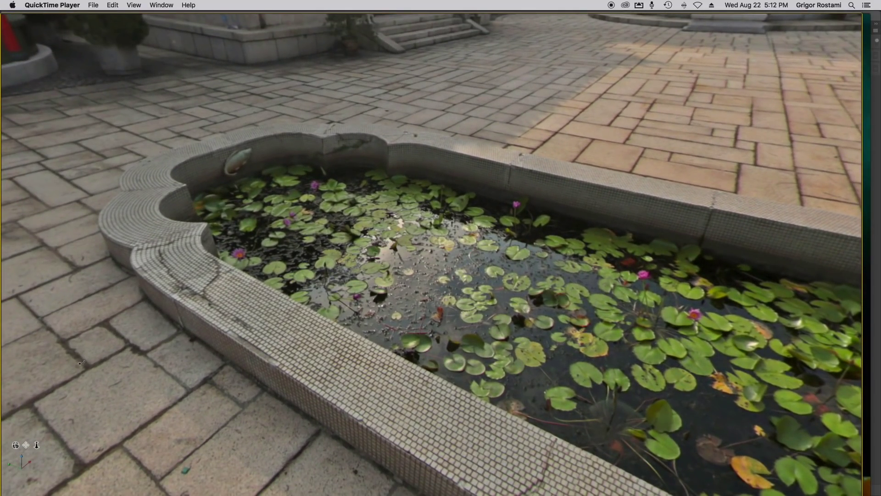
{"action": "left_click_drag", "start_coordinate": [26, 416], "coordinate": [370, 376]}
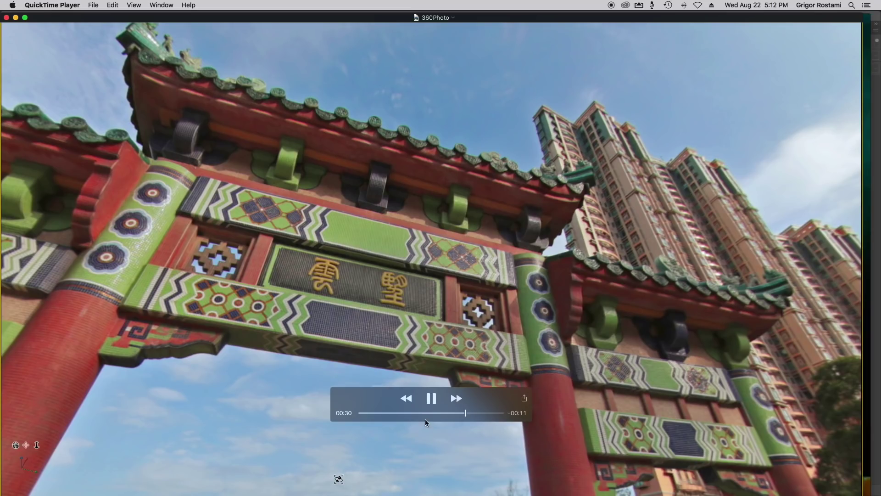
{"action": "left_click", "coordinate": [431, 398]}
Step: Return to Photoshop and open pano_compare.psd from the GigaPixel folder
{"action": "key", "text": "cmd+Tab"}
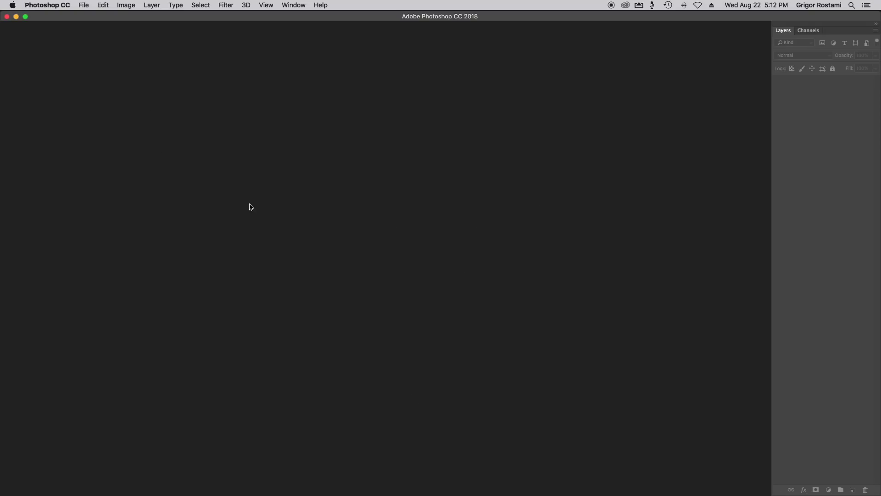
{"action": "key", "text": "super+o"}
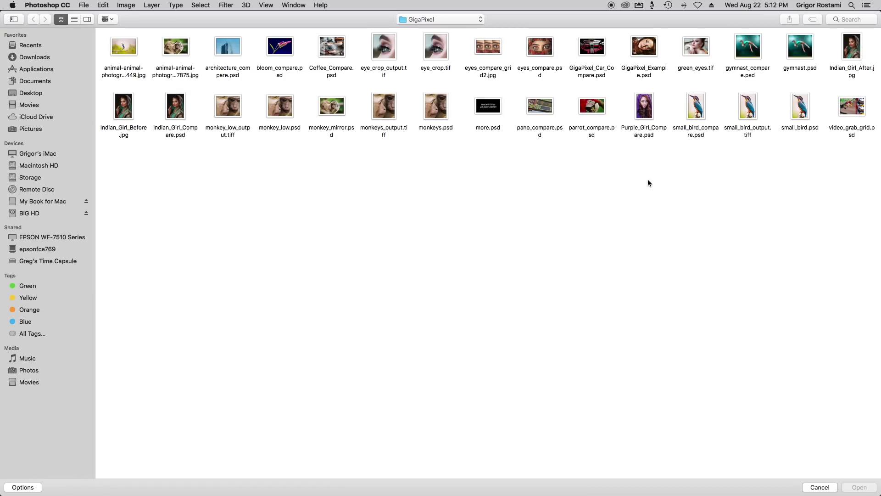
{"action": "double_click", "coordinate": [545, 107]}
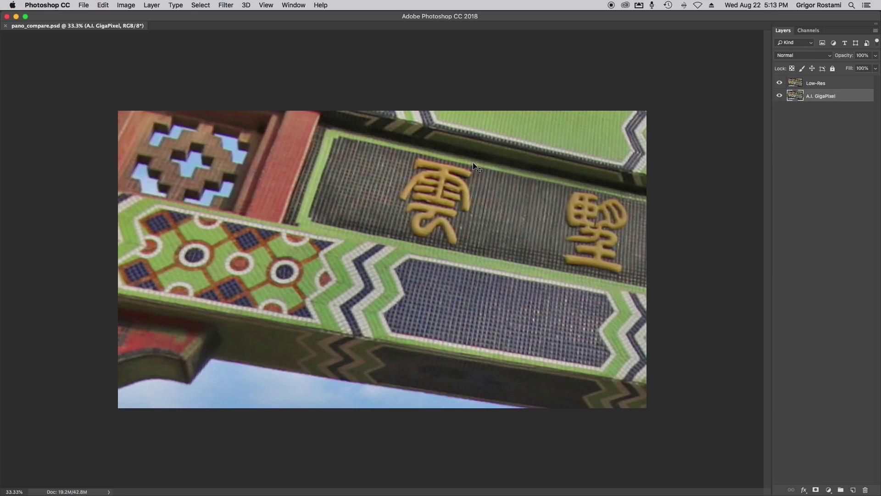
Step: Examine the first gold character on the gate sign with the Low-Res layer visible, at 200% and 100%
{"action": "key", "text": "super+plus"}
{"action": "key", "text": "super+plus"}
{"action": "key", "text": "super+plus"}
{"action": "key", "text": "super+plus"}
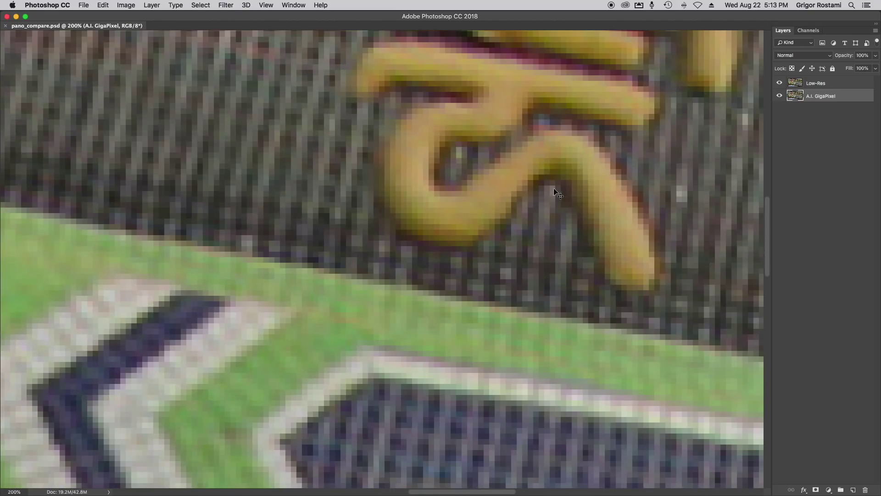
{"action": "left_click_drag", "start_coordinate": [555, 192], "coordinate": [462, 374]}
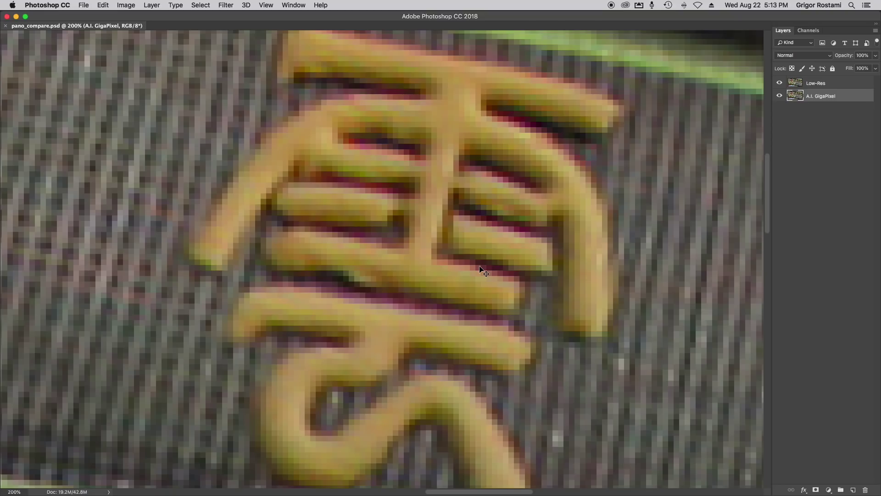
{"action": "key", "text": "super+minus"}
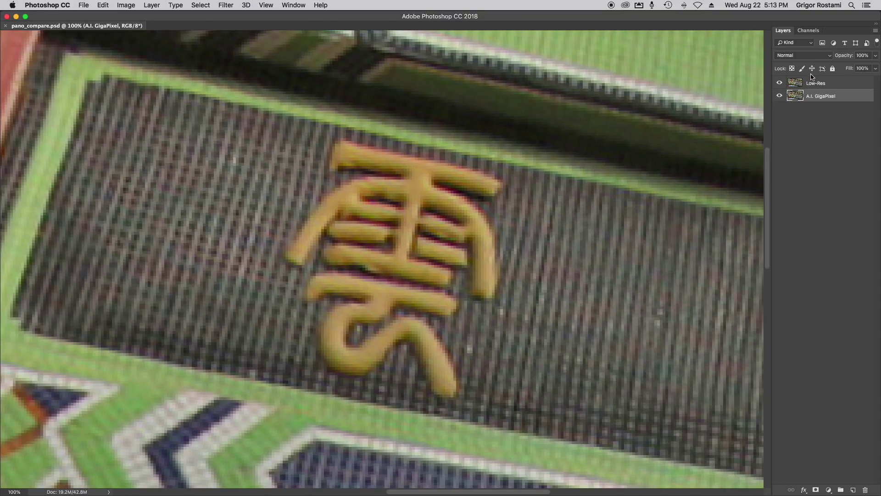
Step: Compare the gold character at 100% and 200% with the Low-Res layer shown and hidden, then view the whole A.I. GigaPixel image
{"action": "left_click", "coordinate": [780, 83]}
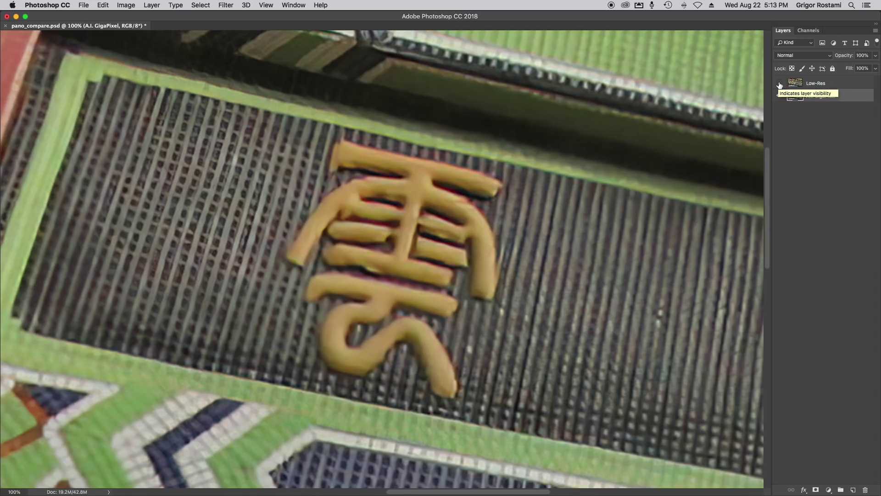
{"action": "left_click", "coordinate": [780, 84]}
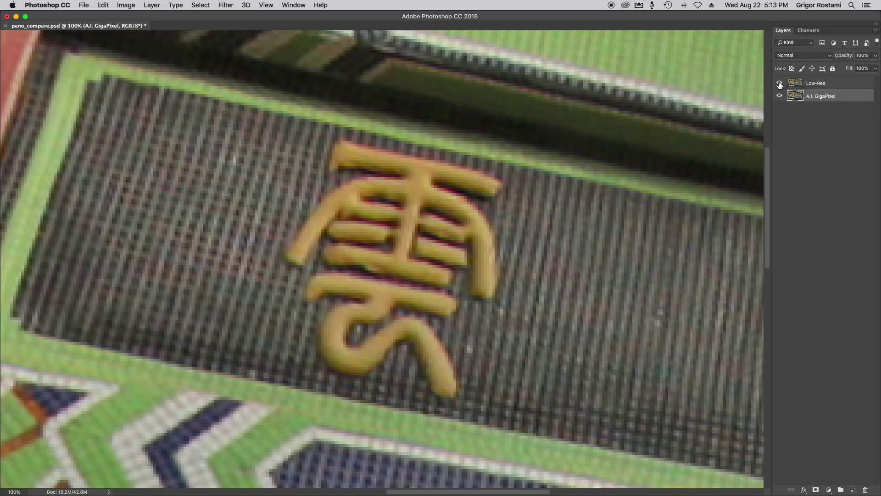
{"action": "left_click_drag", "start_coordinate": [420, 207], "coordinate": [479, 234]}
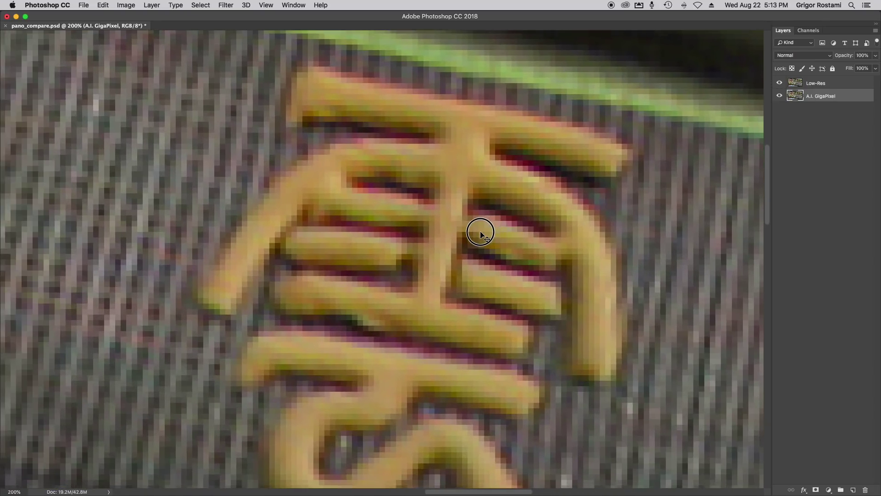
{"action": "left_click", "coordinate": [780, 83]}
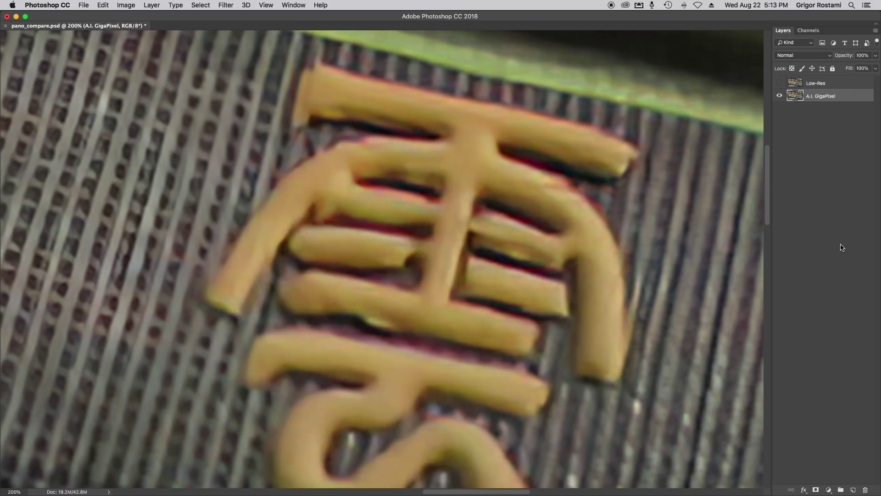
{"action": "key", "text": "super+0"}
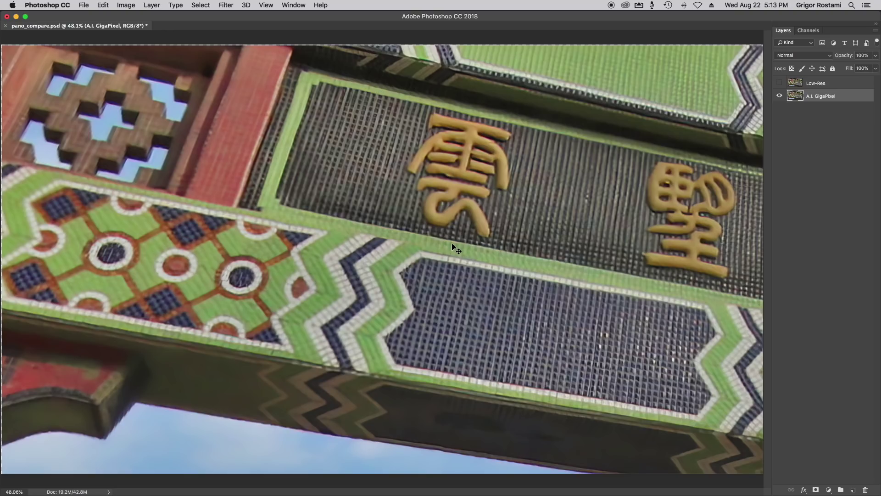
Step: Close pano_compare.psd without saving and open GigaPixel_Car_Compare.psd from the GigaPixel folder
{"action": "key", "text": "super+w"}
{"action": "left_click", "coordinate": [408, 172]}
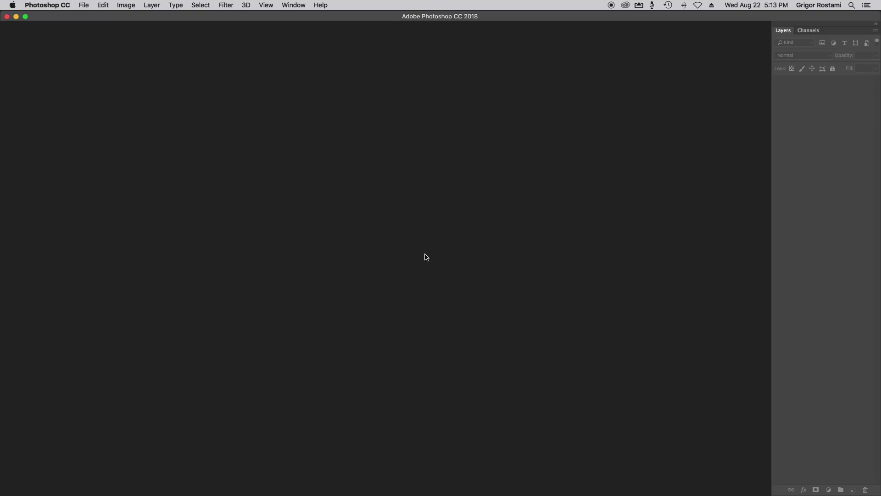
{"action": "key", "text": "super+o"}
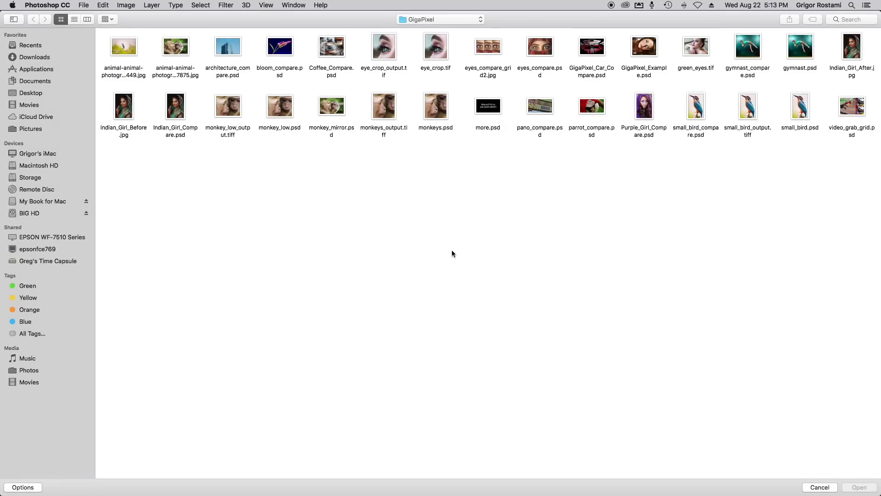
{"action": "double_click", "coordinate": [589, 51]}
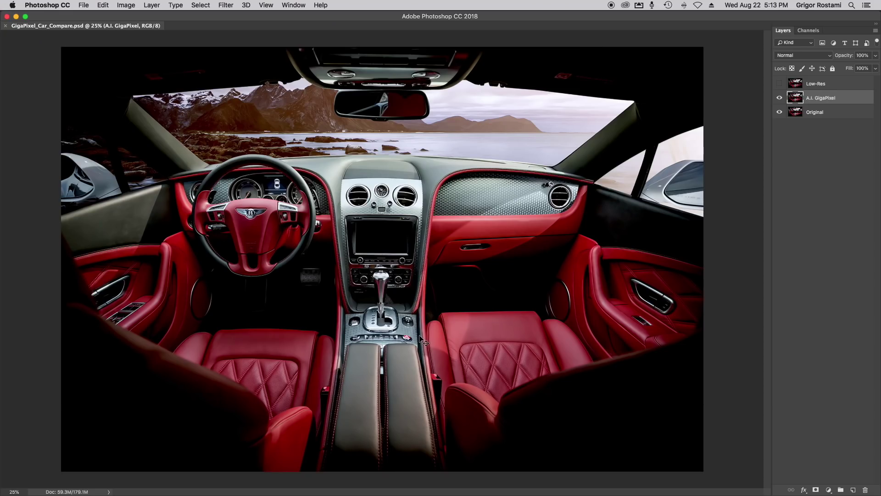
Step: Show the Low-Res layer of the car interior and inspect its center console at 100% and in full view
{"action": "left_click", "coordinate": [780, 83]}
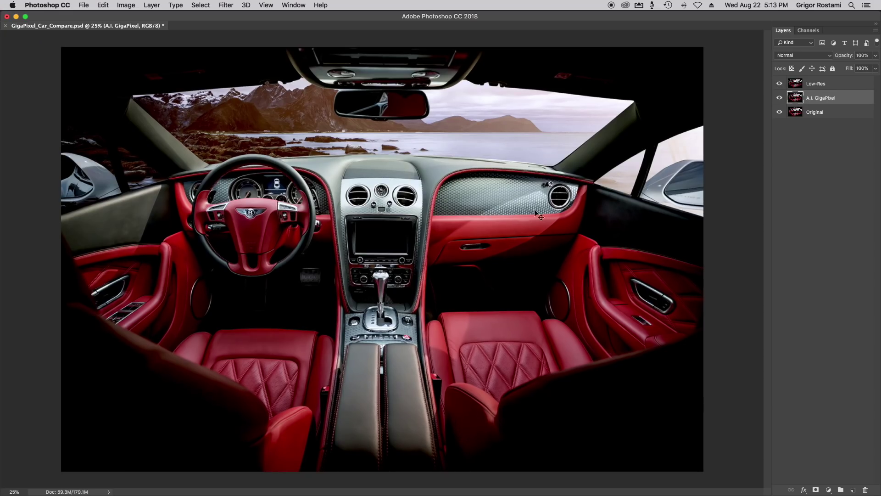
{"action": "left_click", "coordinate": [355, 277]}
{"action": "left_click", "coordinate": [355, 277]}
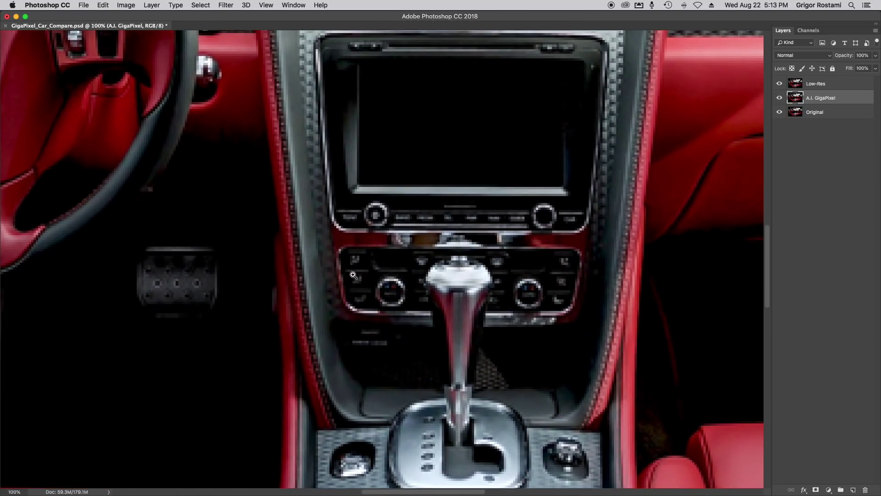
{"action": "key", "text": "super+0"}
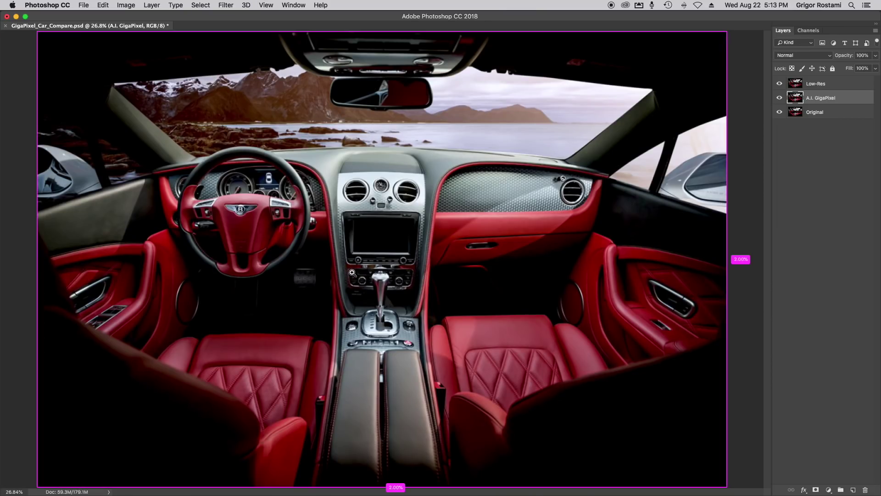
Step: Examine the climate control buttons beside the gear lever on the Low-Res layer, magnified to 500%
{"action": "left_click", "coordinate": [356, 273]}
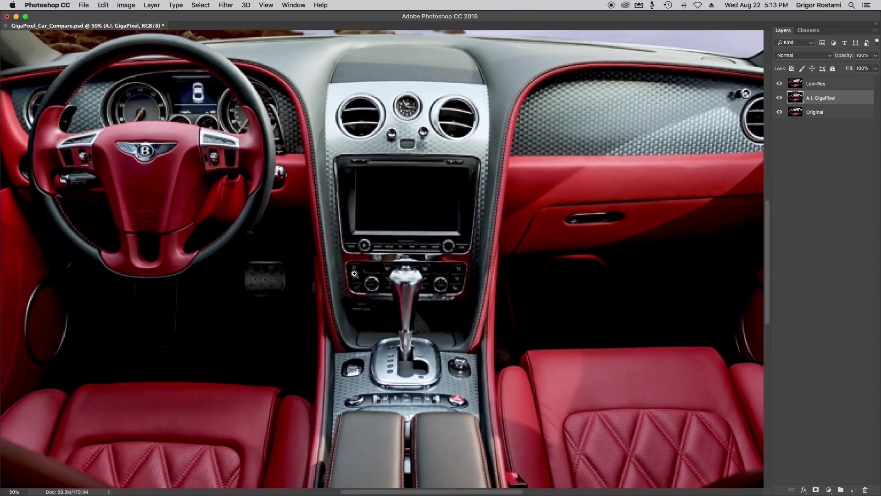
{"action": "left_click", "coordinate": [355, 274]}
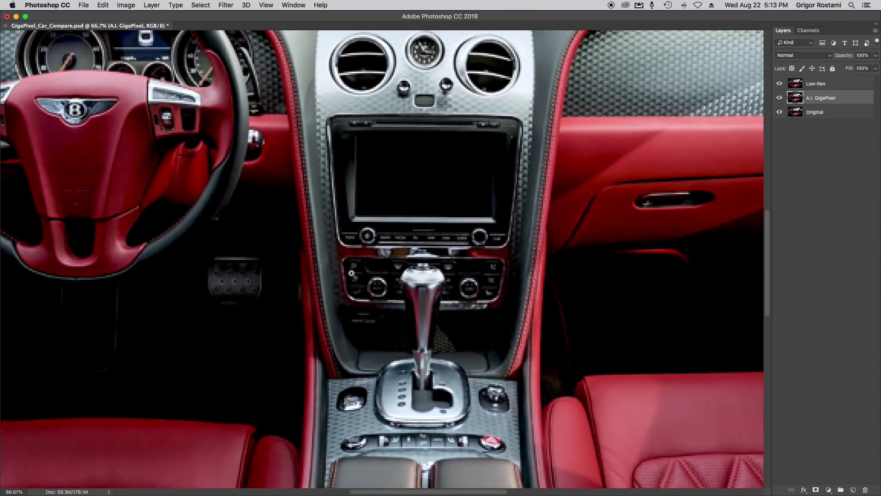
{"action": "left_click", "coordinate": [355, 272]}
{"action": "left_click", "coordinate": [354, 269]}
{"action": "left_click", "coordinate": [354, 269]}
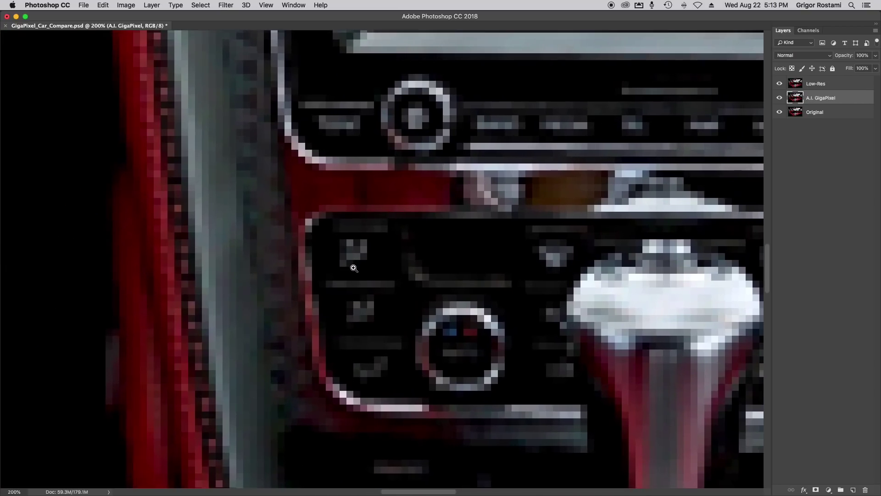
{"action": "left_click", "coordinate": [357, 267]}
{"action": "left_click", "coordinate": [346, 280]}
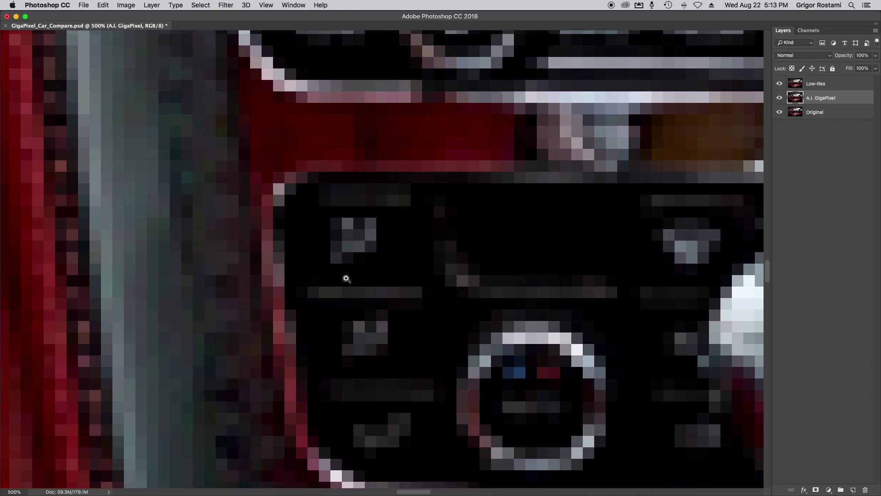
Step: Examine the upper airflow button's icon on the Low-Res layer, magnified to 1200%
{"action": "left_click", "coordinate": [345, 278]}
{"action": "left_click", "coordinate": [348, 260]}
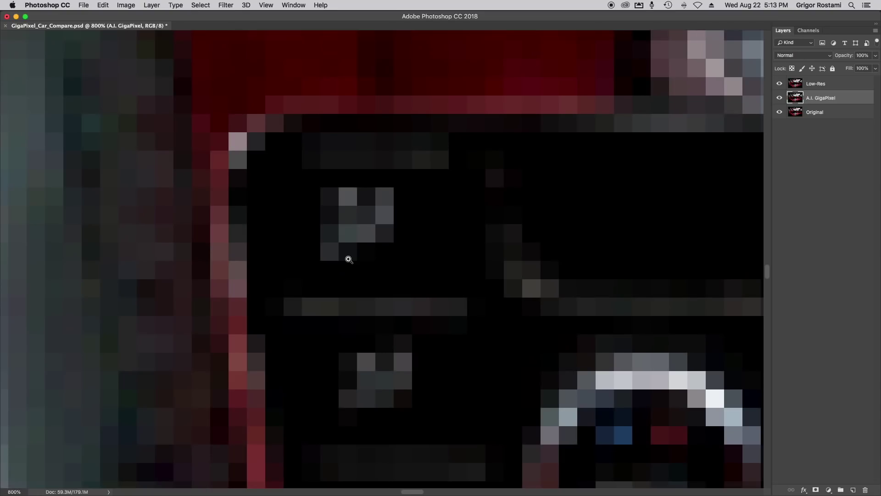
{"action": "left_click", "coordinate": [355, 262]}
{"action": "left_click", "coordinate": [412, 264]}
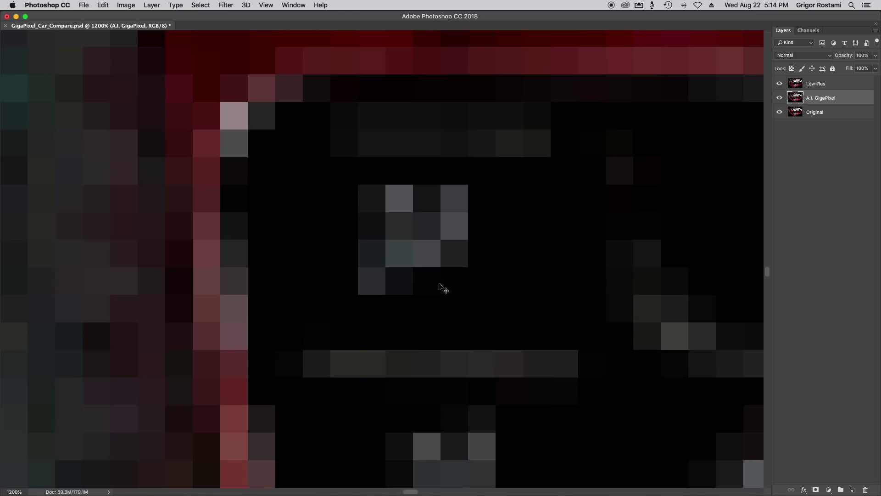
{"action": "scroll", "coordinate": [430, 298], "scroll_direction": "up", "scroll_amount": 1}
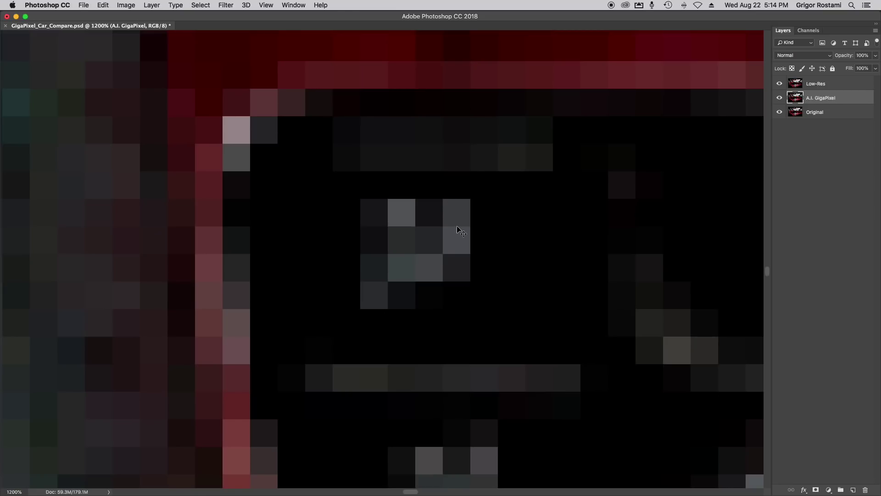
Step: Compare the two airflow button icons at 1200% with the Low-Res layer hidden and shown, ending on A.I. GigaPixel
{"action": "left_click", "coordinate": [779, 85]}
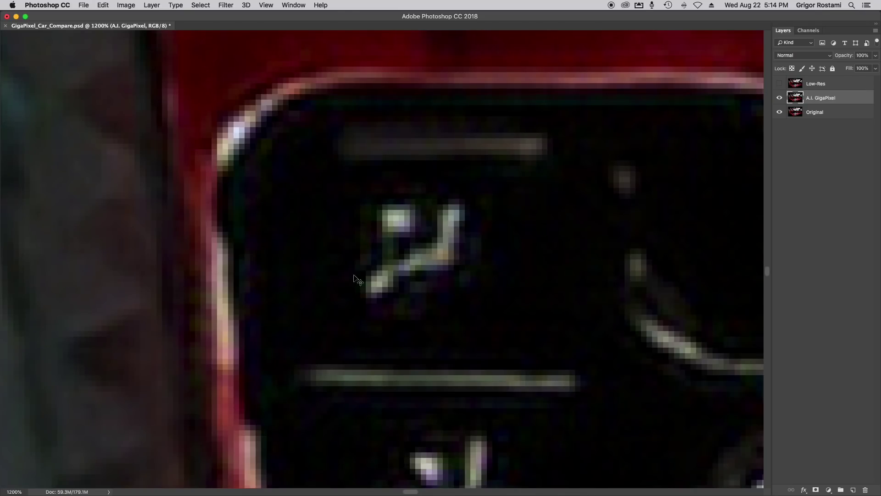
{"action": "scroll", "coordinate": [487, 277], "scroll_direction": "down", "scroll_amount": 1}
{"action": "scroll", "coordinate": [486, 276], "scroll_direction": "down", "scroll_amount": 5}
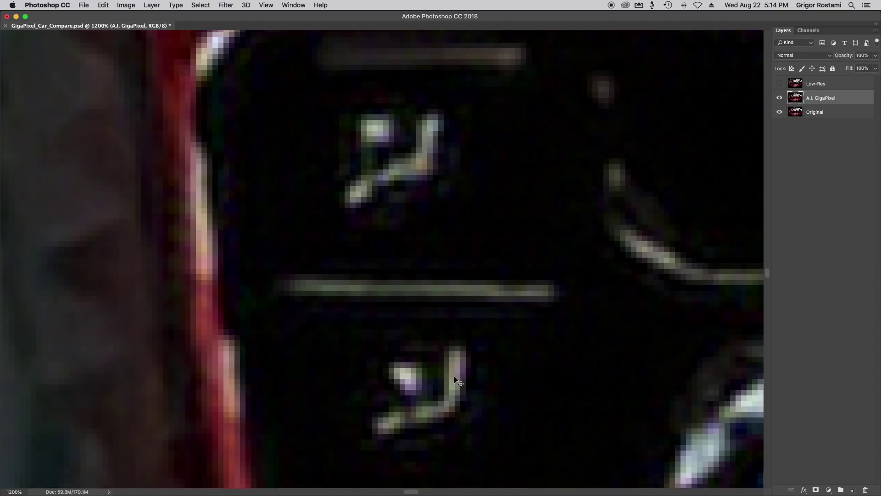
{"action": "left_click", "coordinate": [779, 84]}
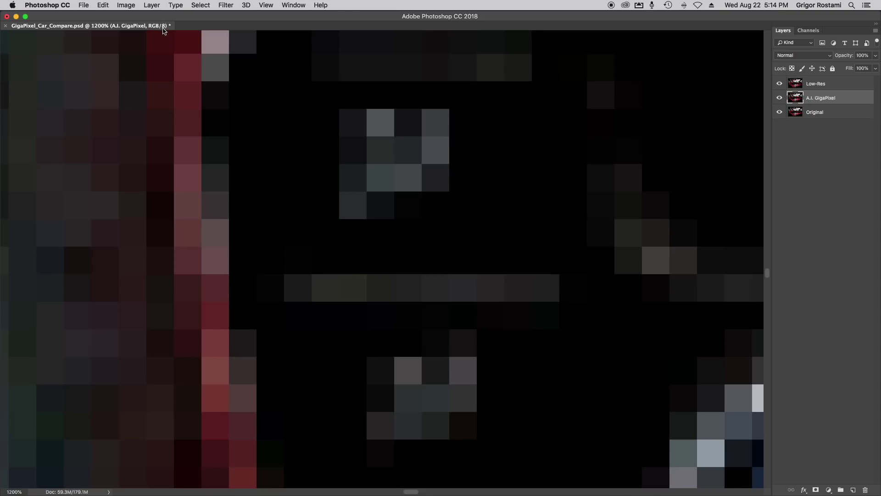
{"action": "left_click", "coordinate": [780, 84]}
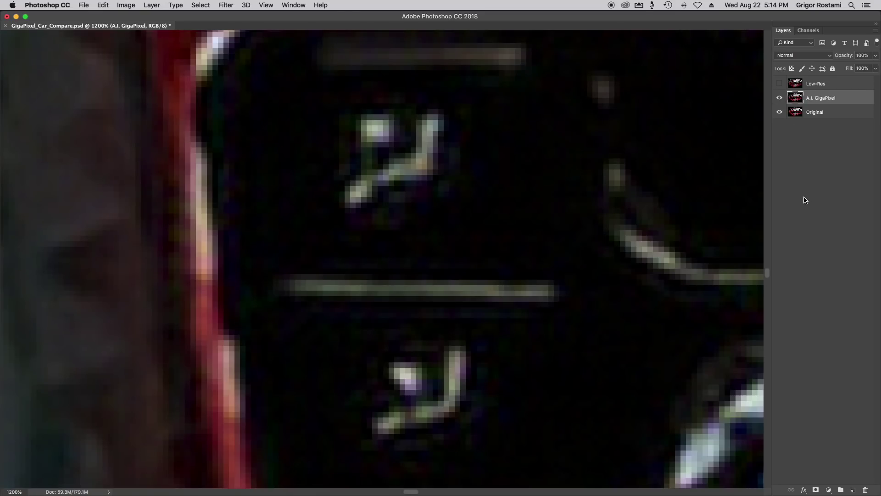
Step: Hide the A.I. GigaPixel layer and inspect the airflow icons of the Original layer at 800% and 1200%
{"action": "key", "text": "super+minus"}
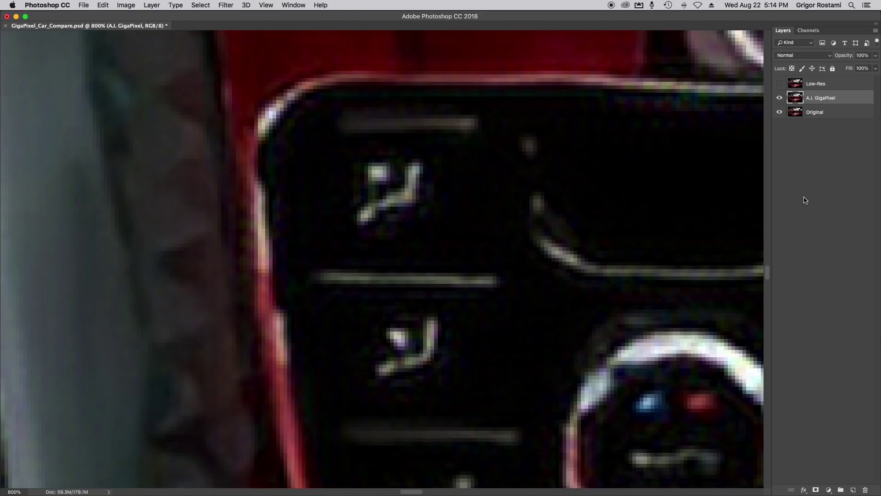
{"action": "left_click", "coordinate": [780, 97]}
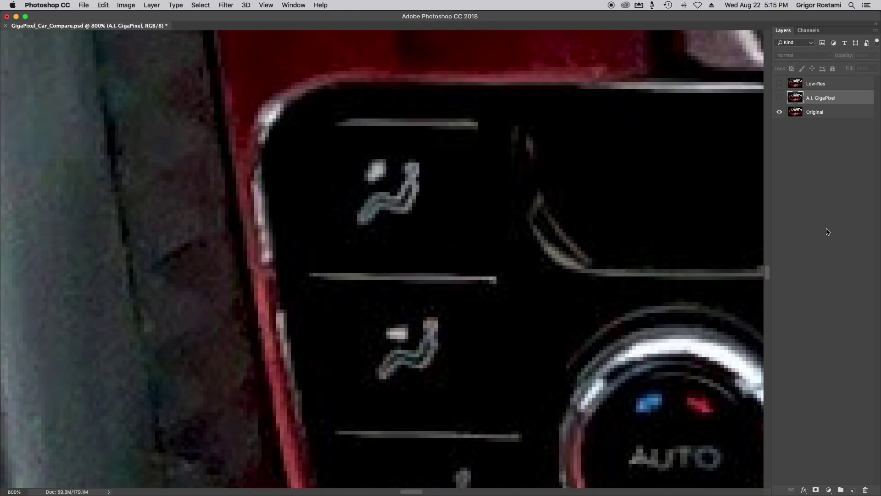
{"action": "left_click", "coordinate": [404, 261]}
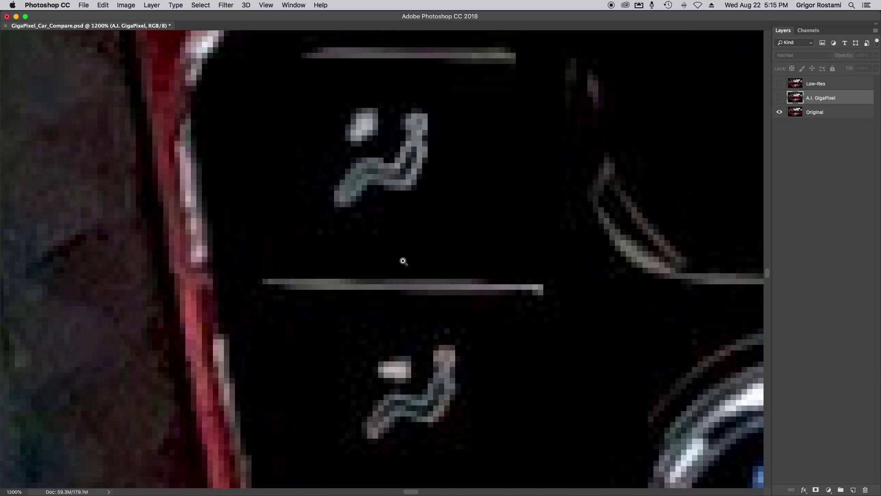
{"action": "scroll", "coordinate": [437, 277], "scroll_direction": "left", "scroll_amount": 2}
{"action": "scroll", "coordinate": [436, 278], "scroll_direction": "up", "scroll_amount": 1}
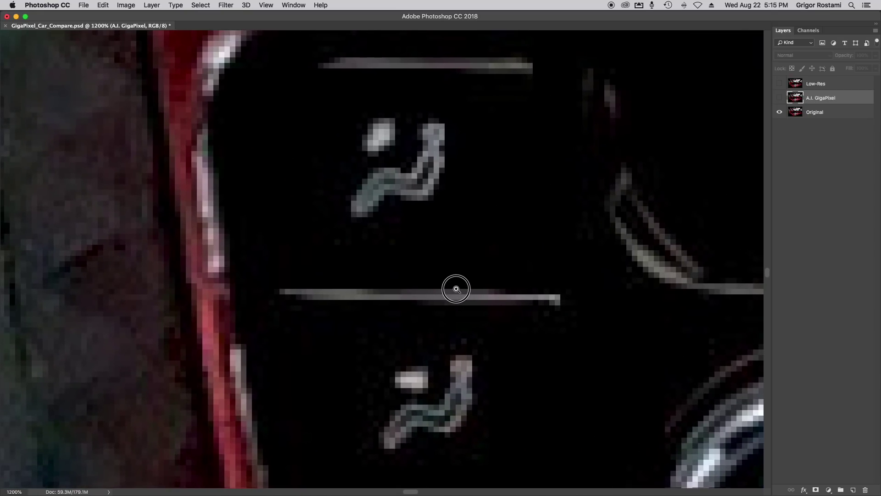
Step: Compare the A.I. GigaPixel, Low-Res and Original versions of the airflow icons at 1200%, ending with only Original shown
{"action": "left_click", "coordinate": [779, 98]}
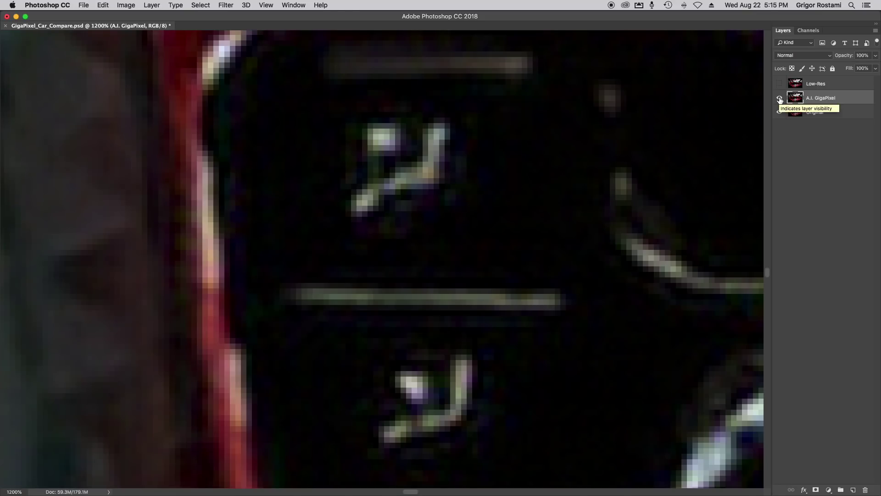
{"action": "left_click", "coordinate": [780, 98]}
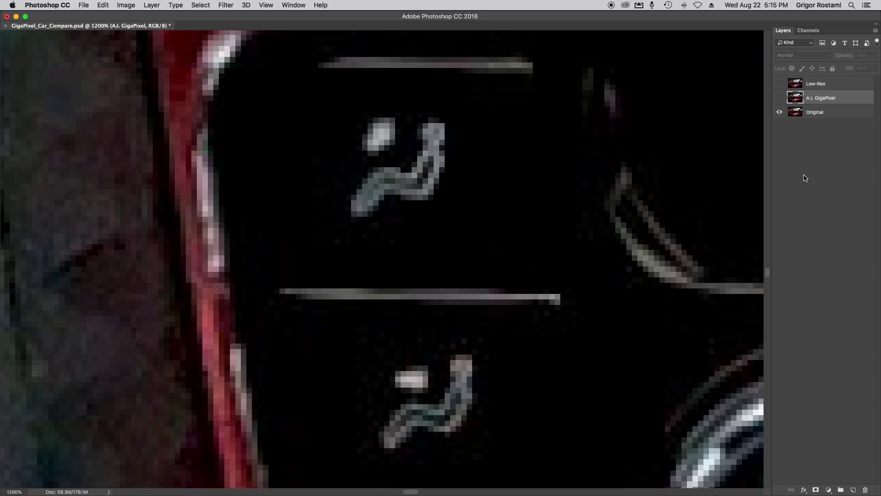
{"action": "left_click", "coordinate": [780, 98]}
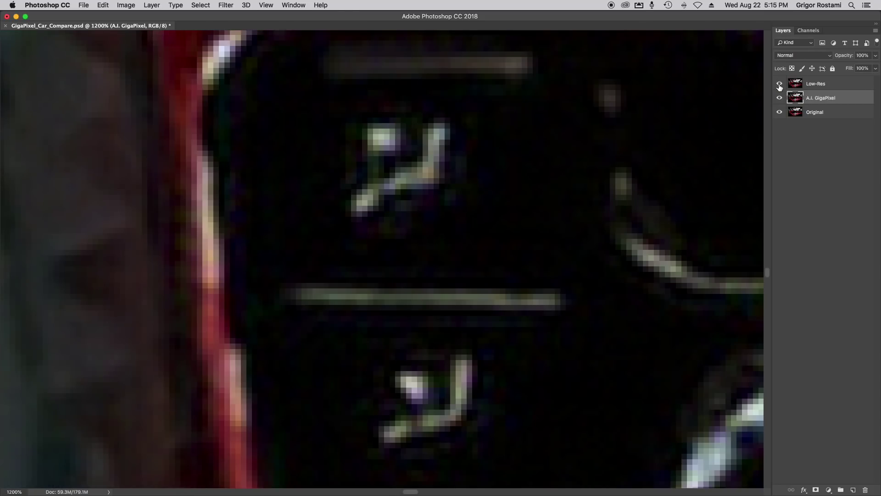
{"action": "left_click", "coordinate": [780, 84]}
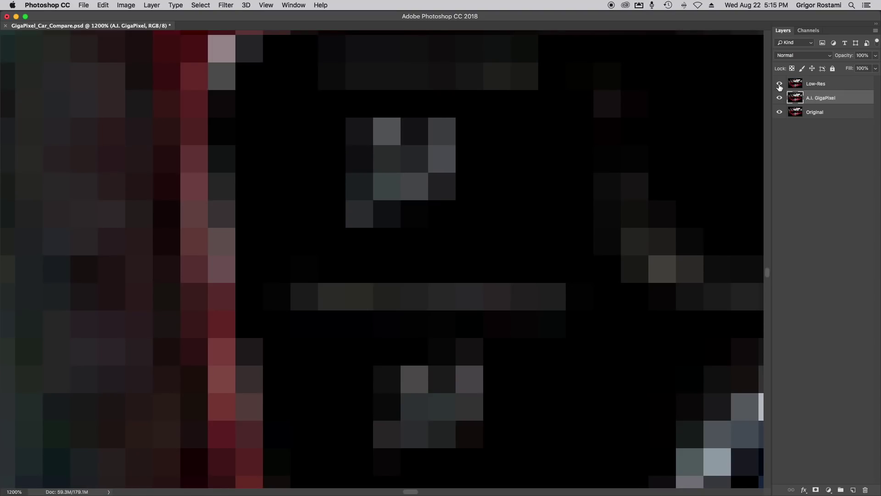
{"action": "left_click", "coordinate": [780, 85]}
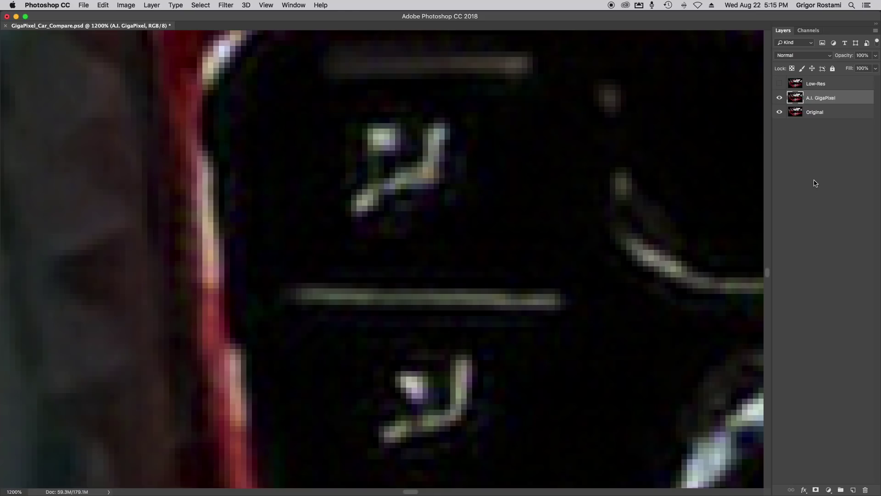
{"action": "left_click", "coordinate": [780, 99]}
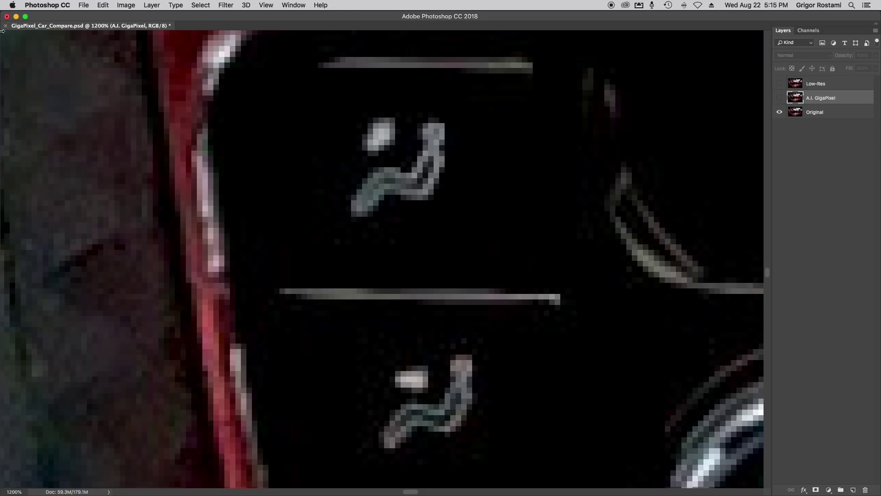
Step: Close GigaPixel_Car_Compare.psd without saving and open Purple_Girl_Compare.psd from the GigaPixel folder
{"action": "left_click", "coordinate": [5, 27]}
{"action": "left_click", "coordinate": [410, 172]}
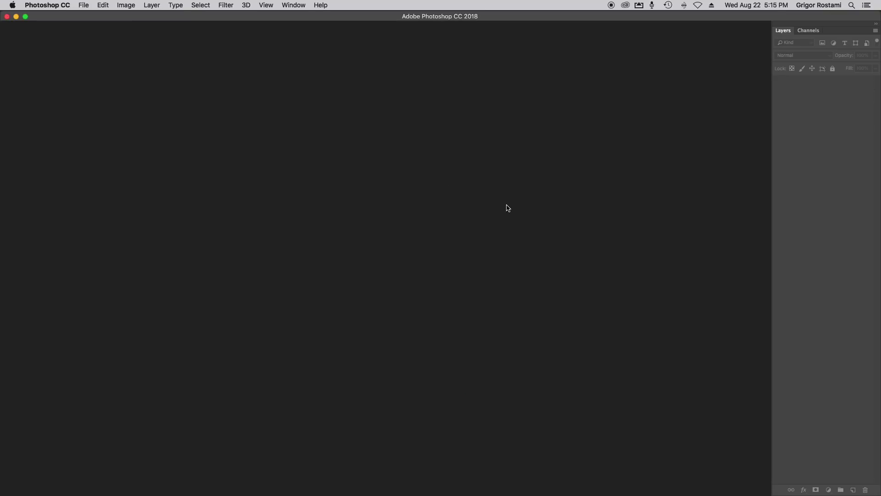
{"action": "key", "text": "super+o"}
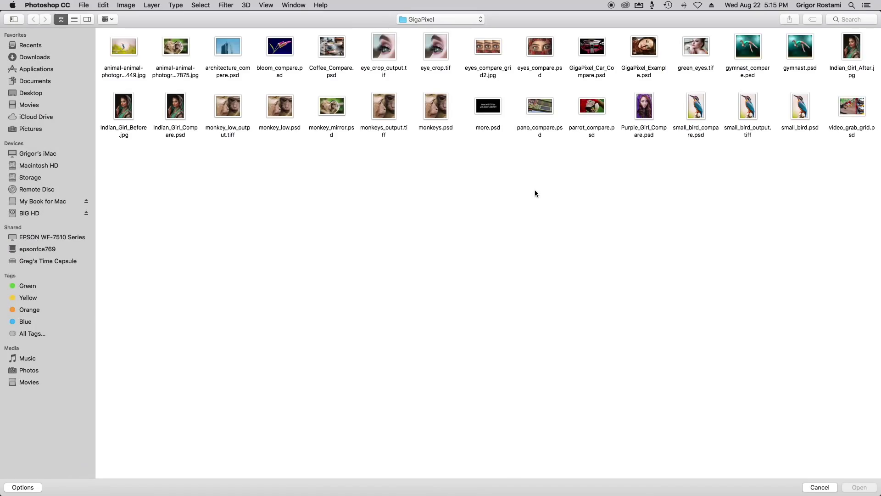
{"action": "left_click", "coordinate": [645, 105]}
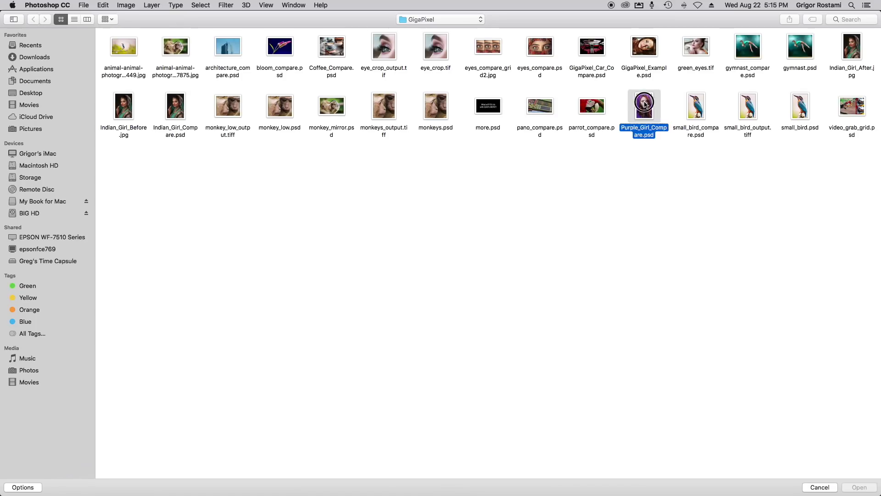
{"action": "double_click", "coordinate": [645, 104]}
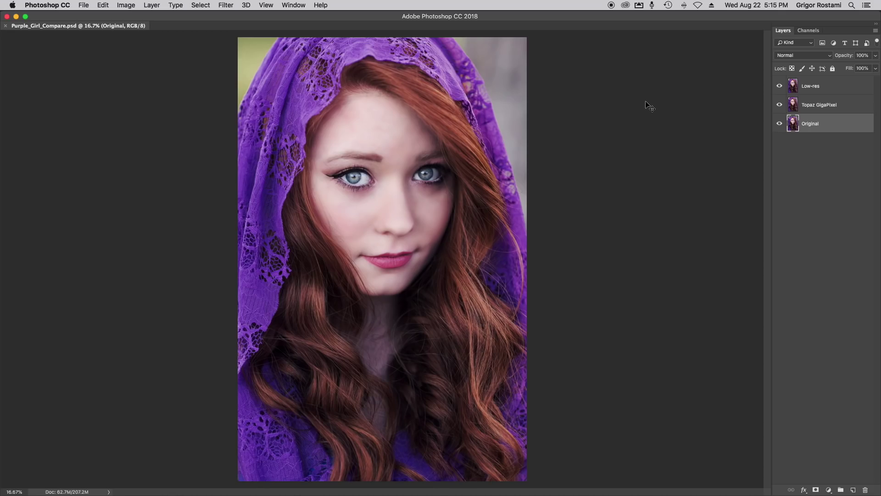
Step: Examine the eye beneath the purple scarf's lace edge on the Low-res layer, magnified to 300%
{"action": "key", "text": "z"}
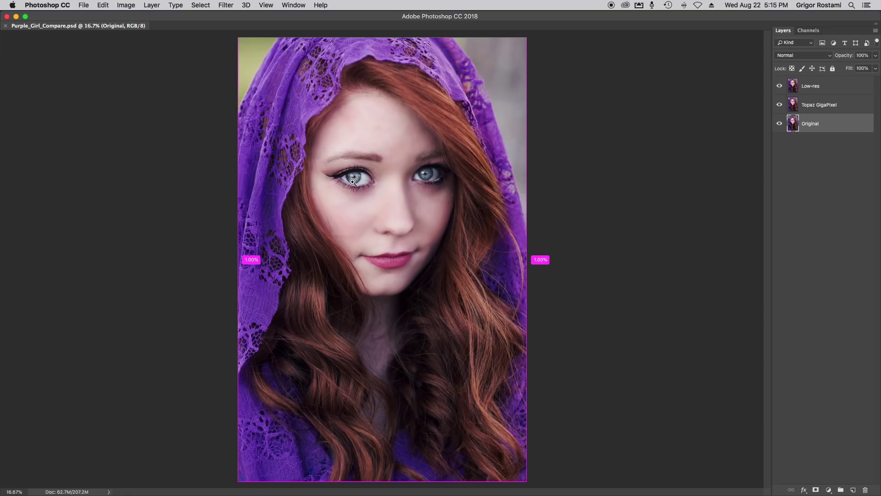
{"action": "left_click", "coordinate": [353, 185]}
{"action": "left_click", "coordinate": [351, 184]}
{"action": "left_click", "coordinate": [349, 181]}
{"action": "left_click", "coordinate": [347, 178]}
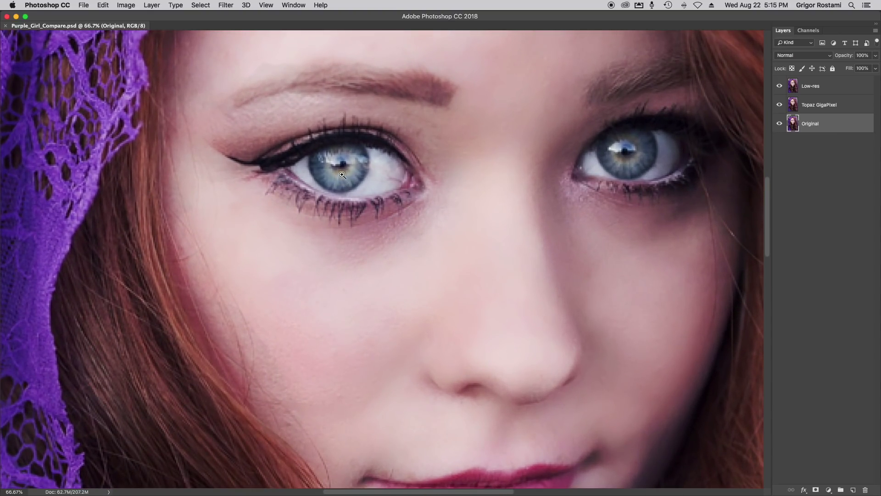
{"action": "left_click", "coordinate": [341, 172]}
{"action": "left_click", "coordinate": [341, 172]}
{"action": "left_click", "coordinate": [341, 172]}
{"action": "left_click_drag", "start_coordinate": [448, 246], "coordinate": [484, 303]}
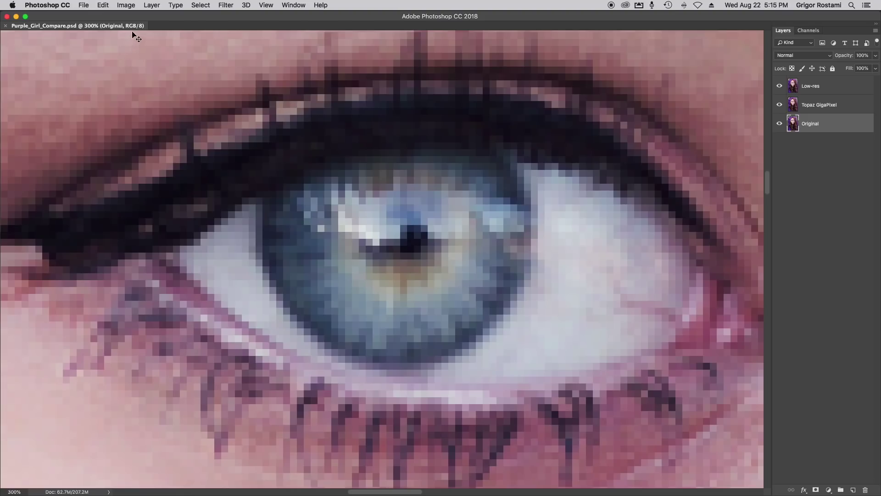
Step: Compare the eye at 300% and 200% with the Low-res layer shown and hidden, ending on Topaz GigaPixel at 300%
{"action": "key", "text": "h"}
{"action": "left_click", "coordinate": [404, 226]}
{"action": "left_click", "coordinate": [780, 86]}
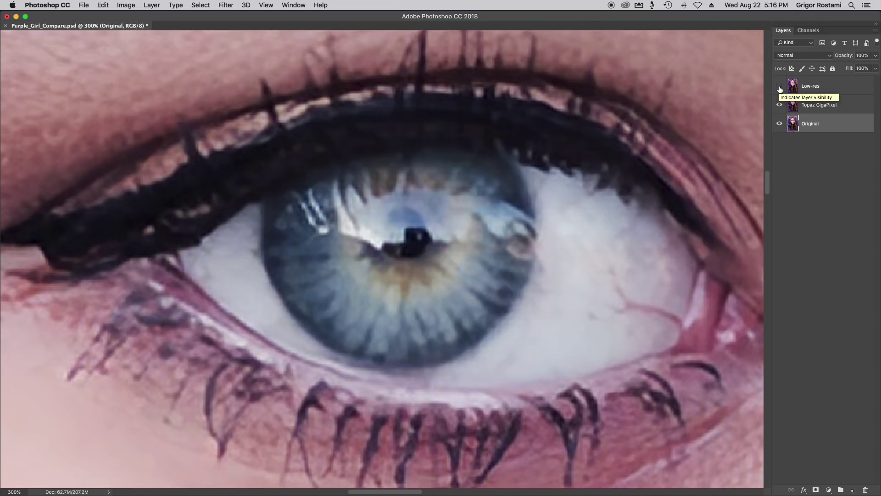
{"action": "left_click", "coordinate": [779, 86]}
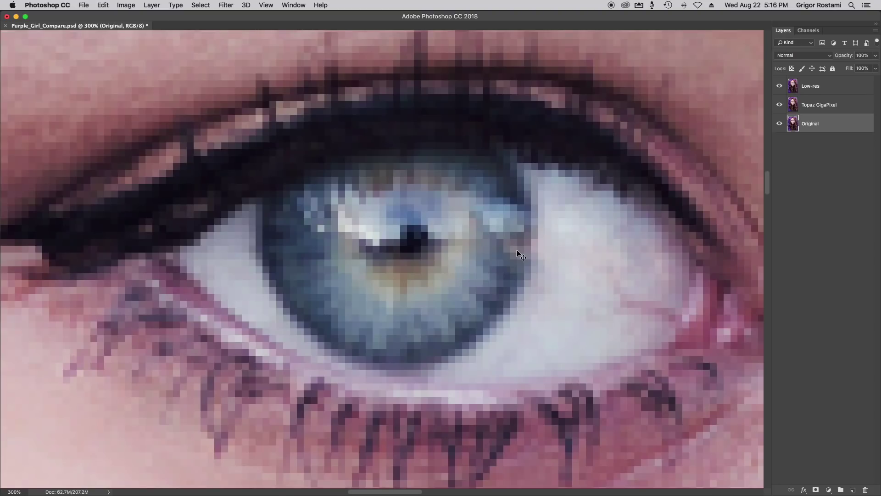
{"action": "key", "text": "super+minus"}
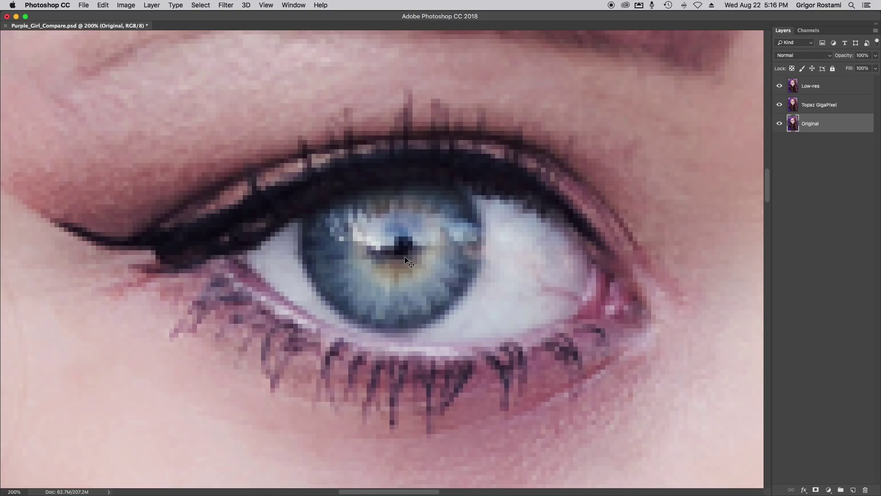
{"action": "left_click", "coordinate": [780, 87]}
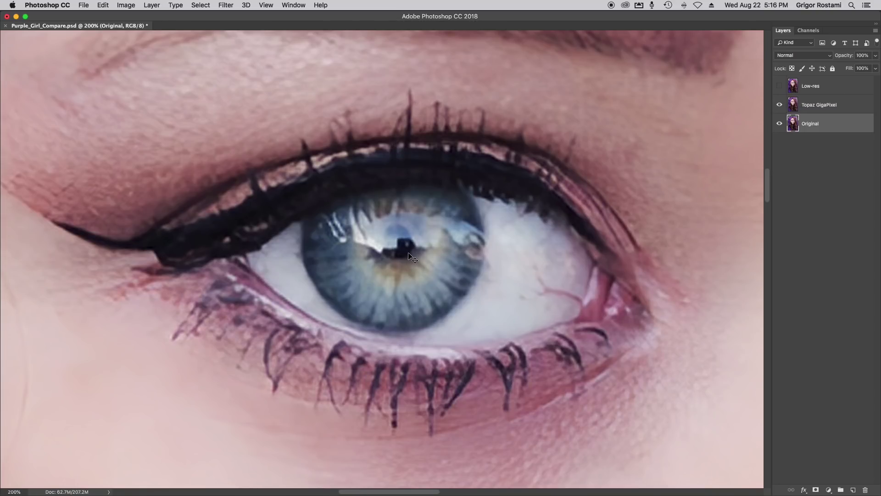
{"action": "scroll", "coordinate": [408, 256], "scroll_direction": "up", "scroll_amount": 2}
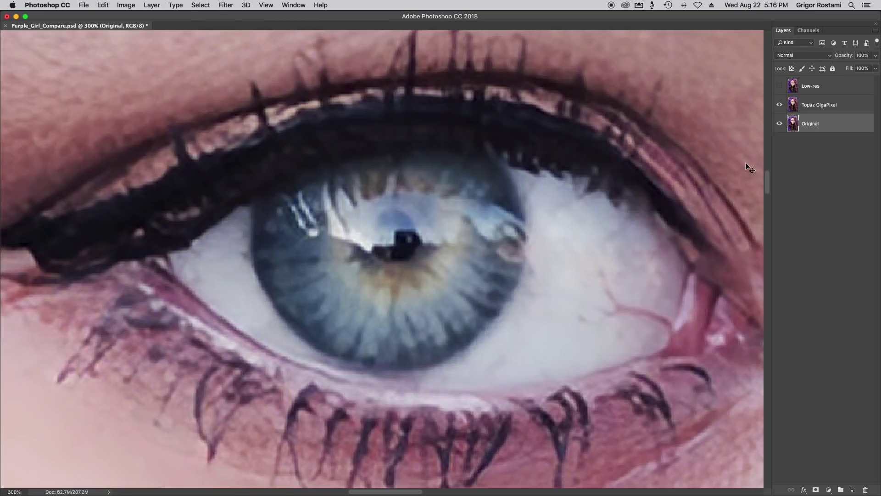
Step: Compare the eye's Original, Topaz GigaPixel and Low-res versions at 200%, ending with only the Original layer shown
{"action": "key", "text": "super+minus"}
{"action": "left_click", "coordinate": [779, 106]}
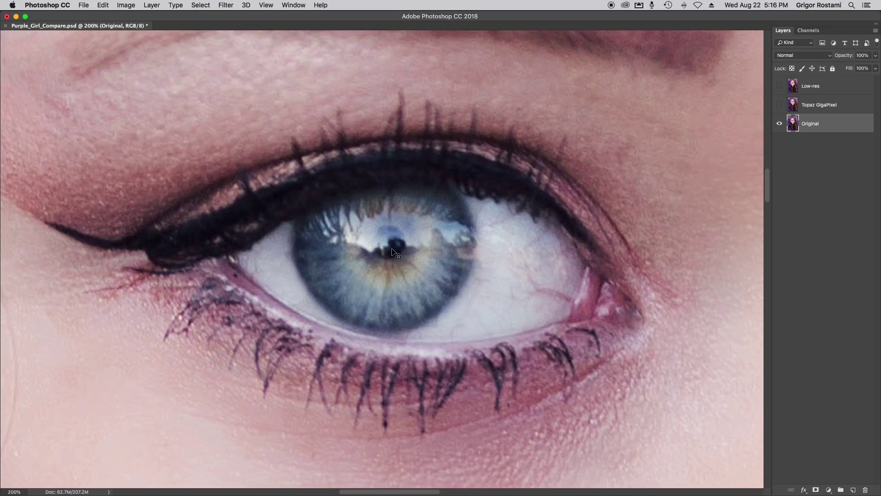
{"action": "left_click", "coordinate": [780, 105]}
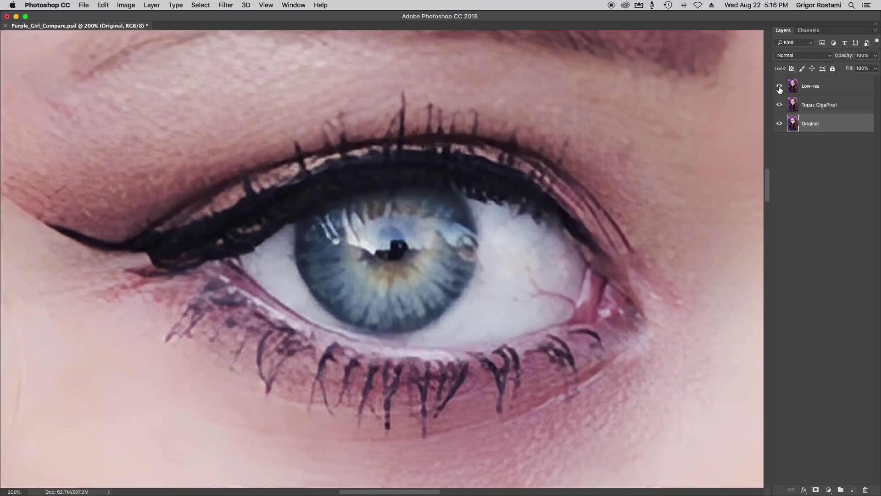
{"action": "left_click", "coordinate": [780, 86]}
{"action": "left_click", "coordinate": [779, 87]}
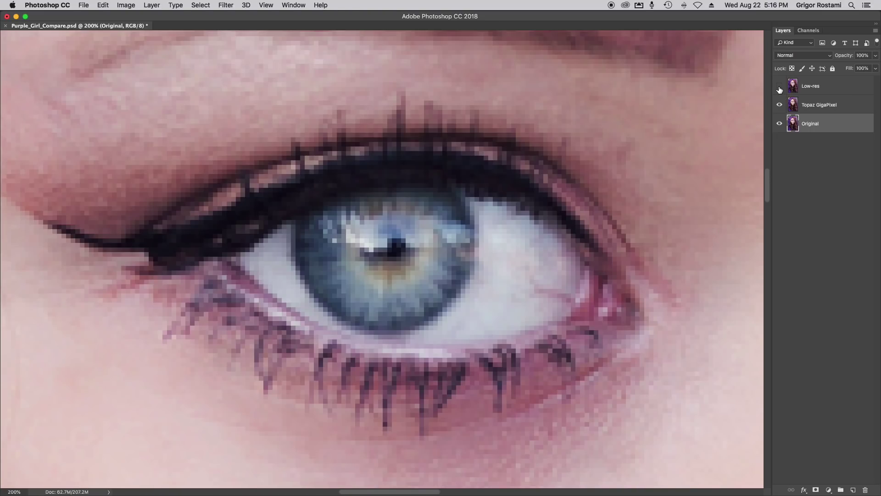
{"action": "left_click", "coordinate": [780, 105]}
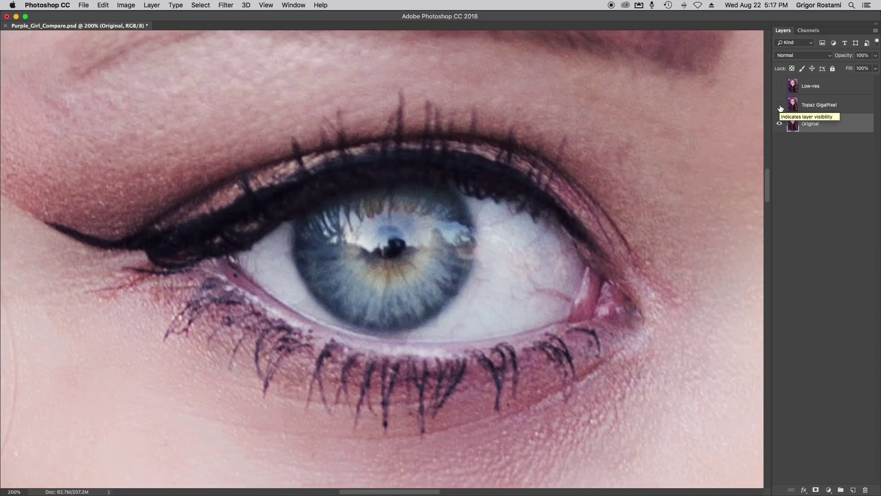
{"action": "left_click", "coordinate": [780, 106]}
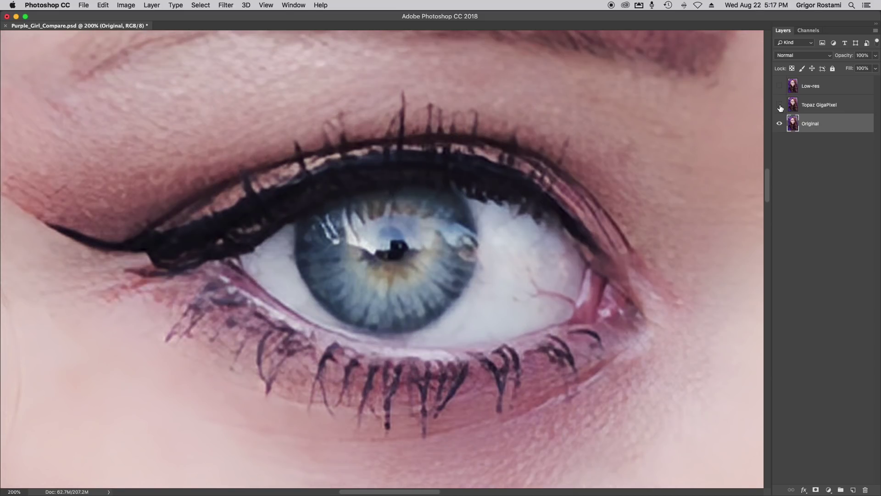
{"action": "left_click", "coordinate": [780, 106]}
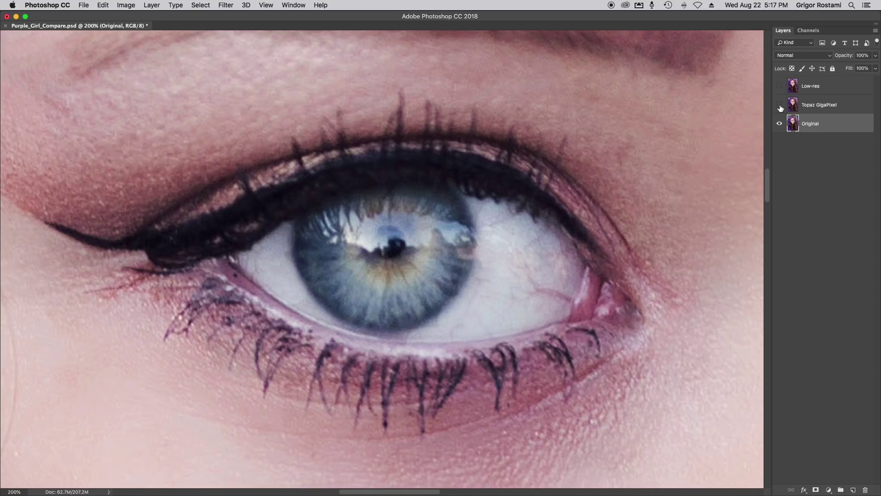
Step: Close Purple_Girl_Compare.psd without saving and open Indian_Girl_Compare.psd from the GigaPixel folder
{"action": "left_click", "coordinate": [5, 27]}
{"action": "left_click", "coordinate": [418, 173]}
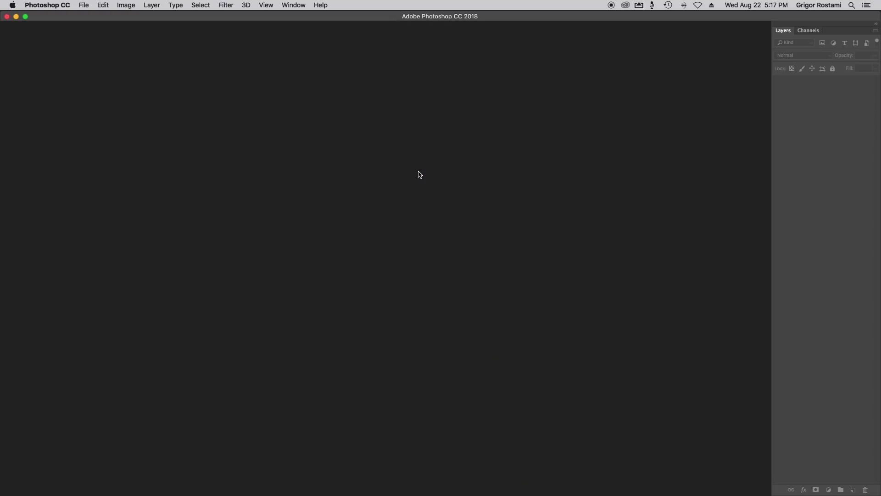
{"action": "key", "text": "super+o"}
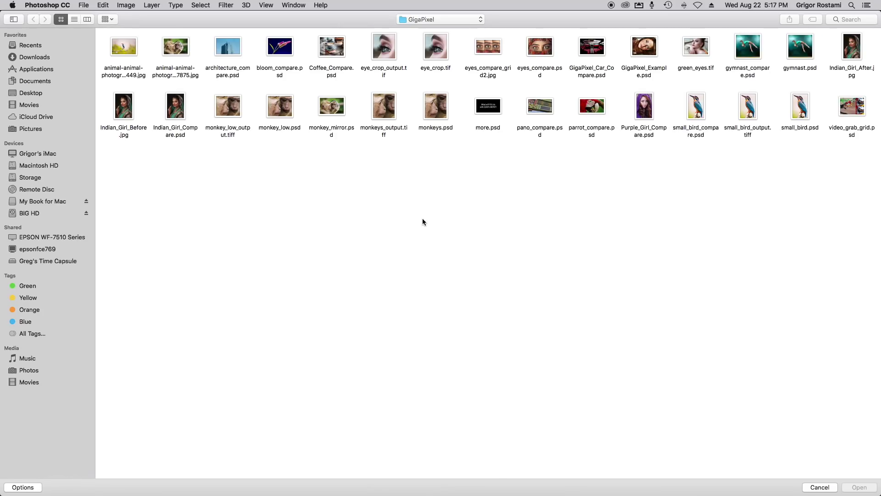
{"action": "double_click", "coordinate": [176, 108]}
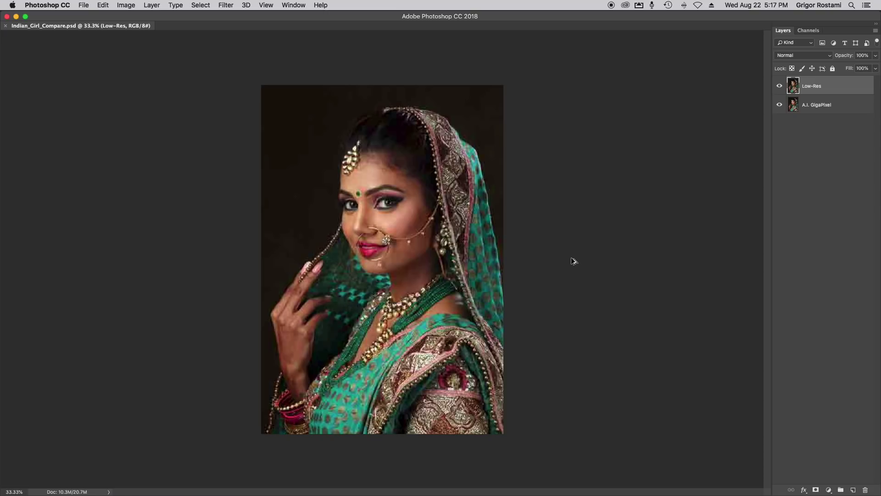
Step: View the portrait at 100% and preview it as a JPEG copy at quality 0, leaving the JPEG options without saving
{"action": "key", "text": "super+1"}
{"action": "scroll", "coordinate": [488, 295], "scroll_direction": "up", "scroll_amount": 5}
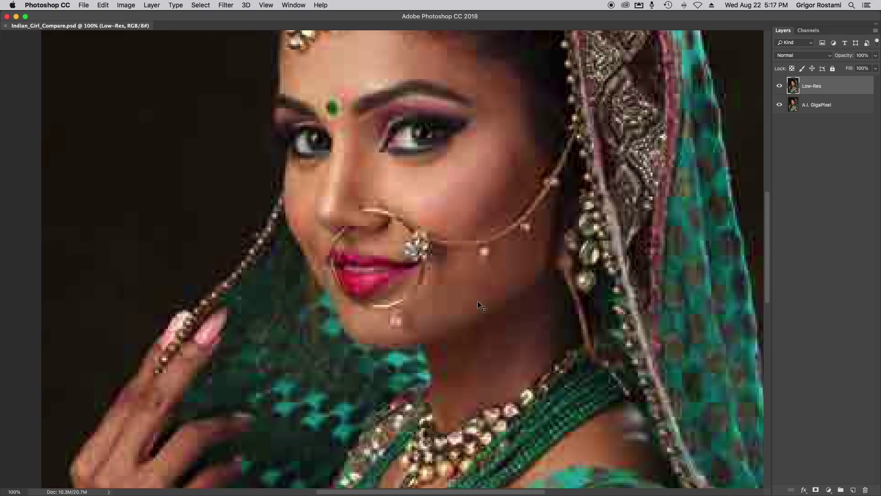
{"action": "left_click", "coordinate": [83, 5]}
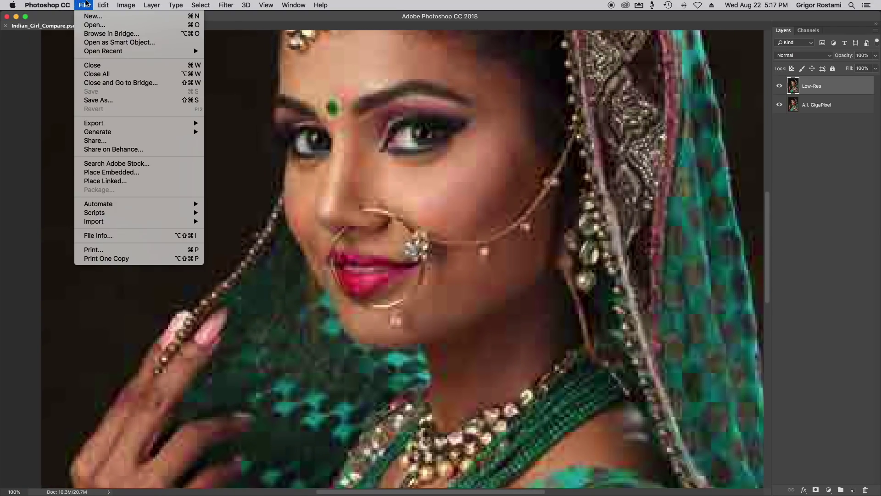
{"action": "left_click", "coordinate": [107, 100]}
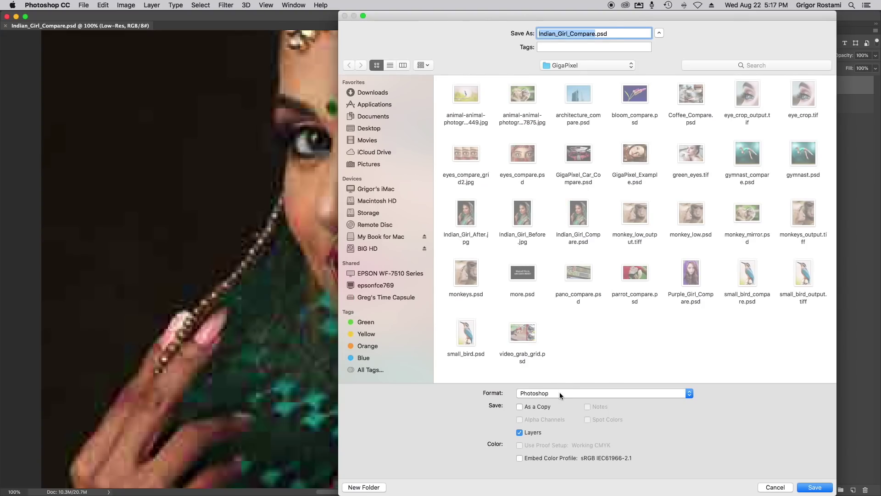
{"action": "left_click", "coordinate": [560, 394]}
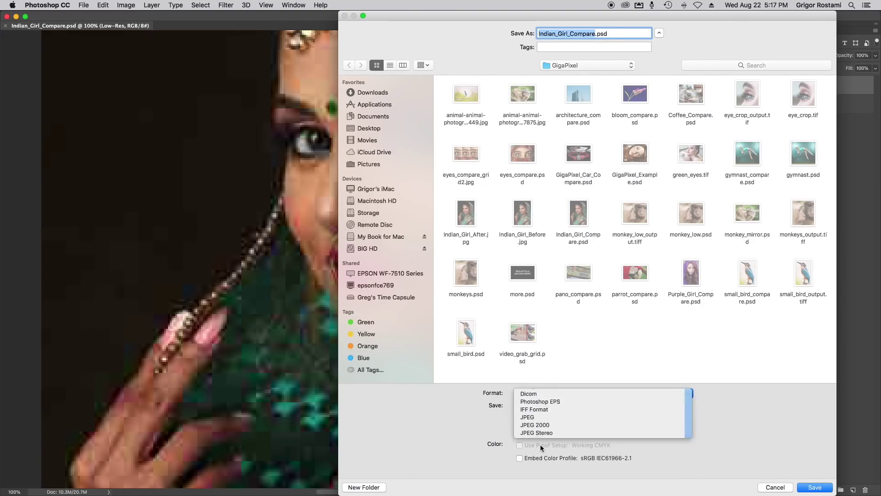
{"action": "left_click", "coordinate": [528, 416]}
{"action": "left_click", "coordinate": [815, 487]}
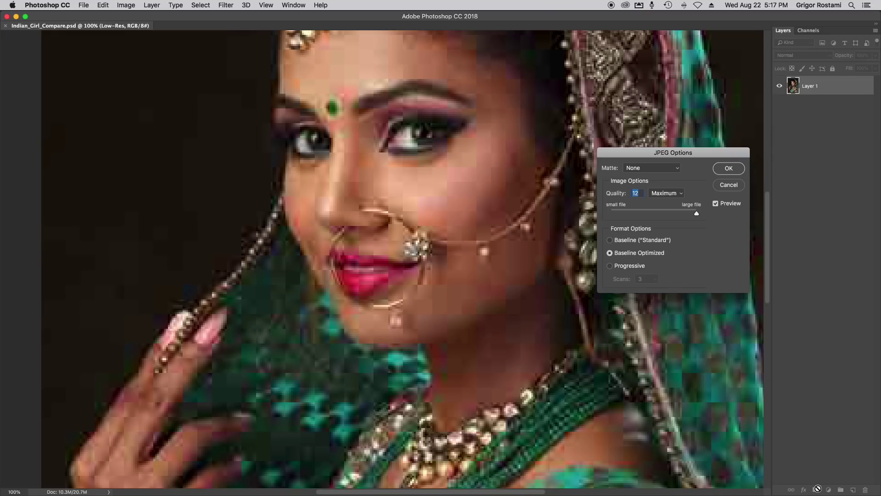
{"action": "left_click_drag", "start_coordinate": [663, 151], "coordinate": [530, 135]}
{"action": "left_click_drag", "start_coordinate": [564, 198], "coordinate": [476, 198]}
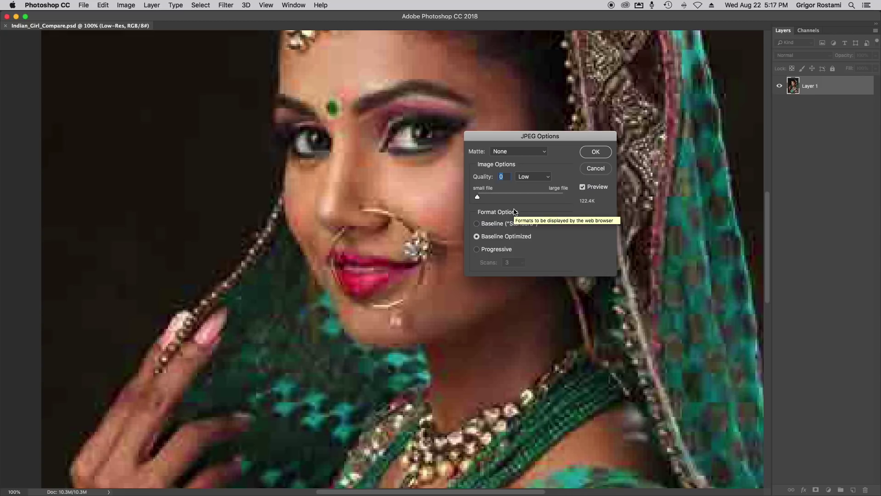
{"action": "left_click", "coordinate": [600, 171]}
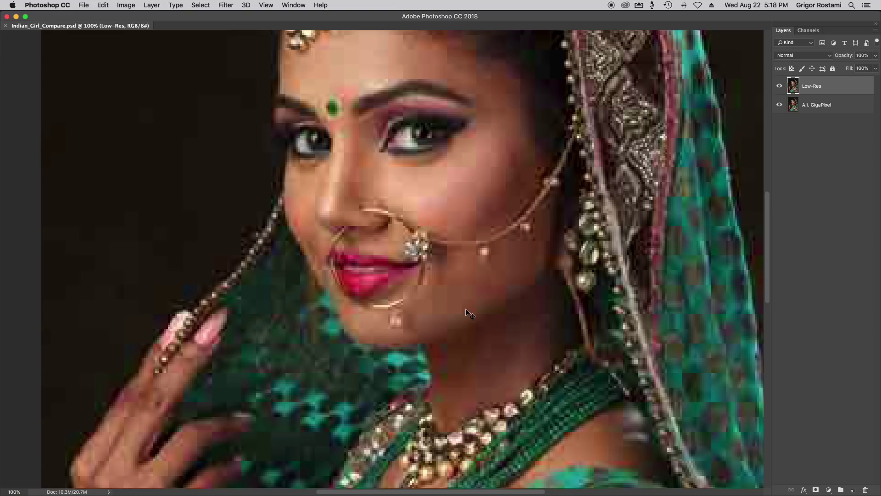
Step: Compare the woman's raised hand at 200% with the Low-Res layer shown and hidden, ending on A.I. GigaPixel
{"action": "scroll", "coordinate": [335, 313], "scroll_direction": "up", "scroll_amount": 3}
{"action": "left_click_drag", "start_coordinate": [473, 233], "coordinate": [484, 321]}
{"action": "left_click_drag", "start_coordinate": [509, 269], "coordinate": [523, 236]}
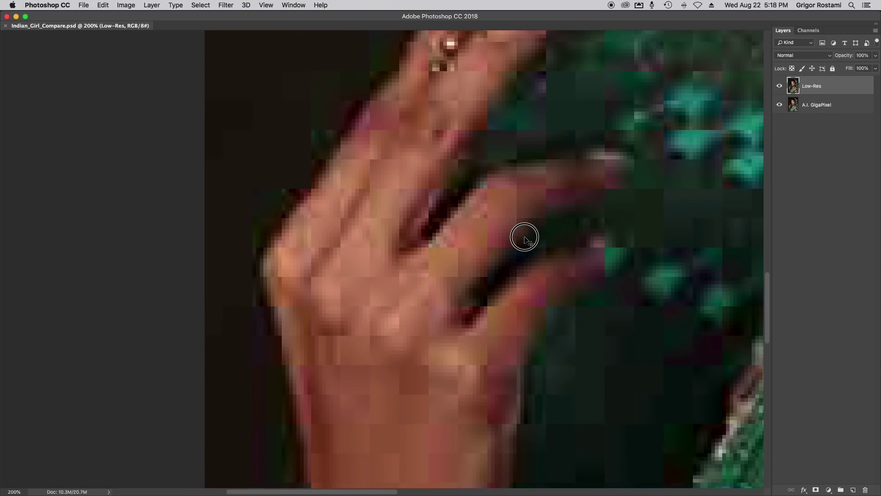
{"action": "key", "text": "super+comma"}
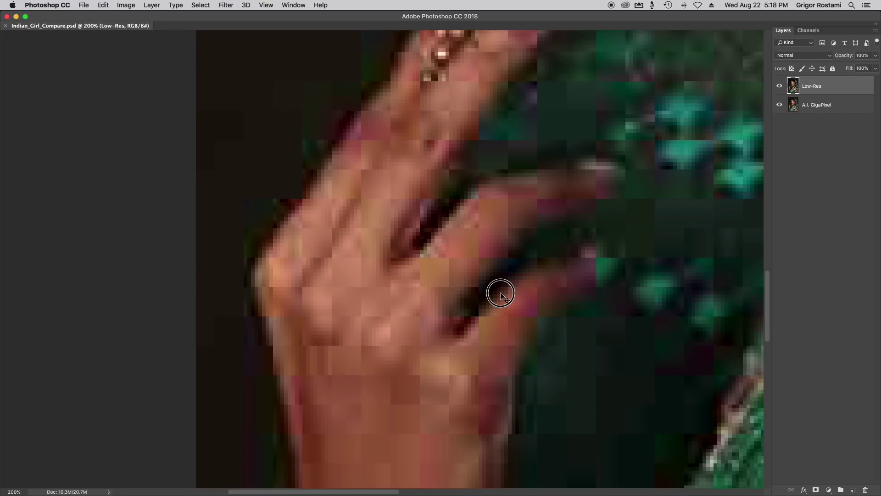
{"action": "key", "text": "super+comma"}
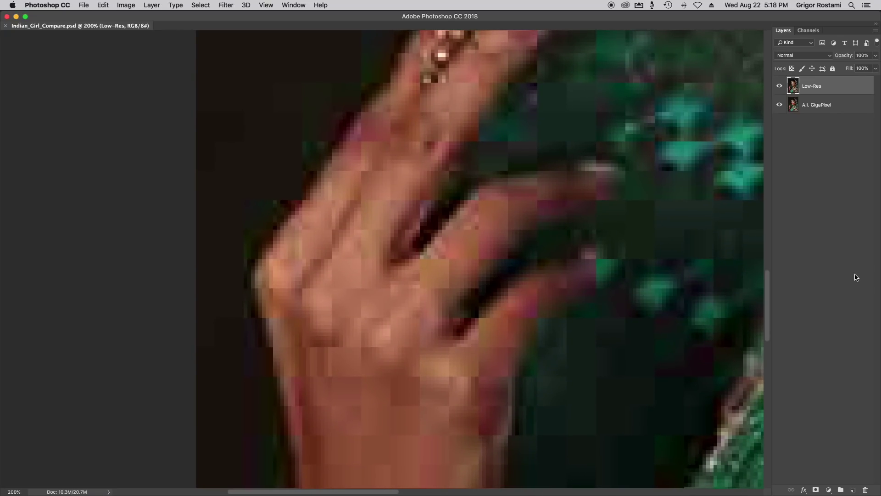
{"action": "left_click", "coordinate": [780, 87]}
{"action": "left_click", "coordinate": [780, 87]}
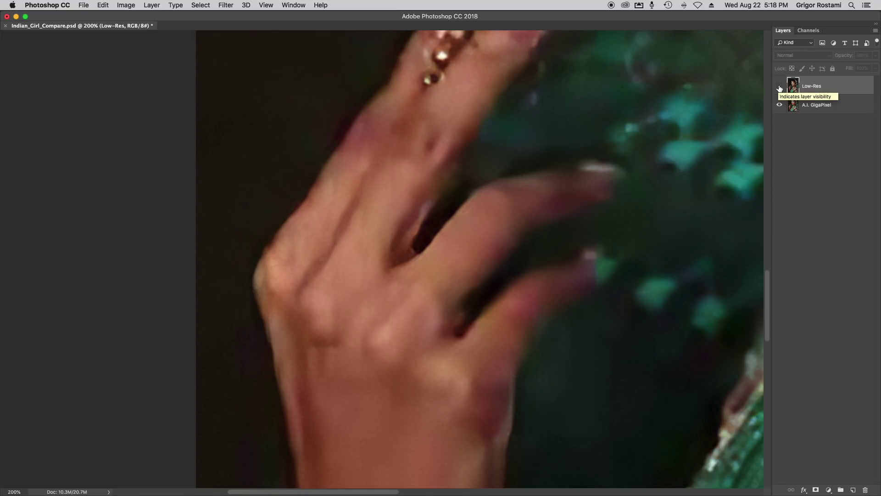
{"action": "left_click", "coordinate": [779, 87]}
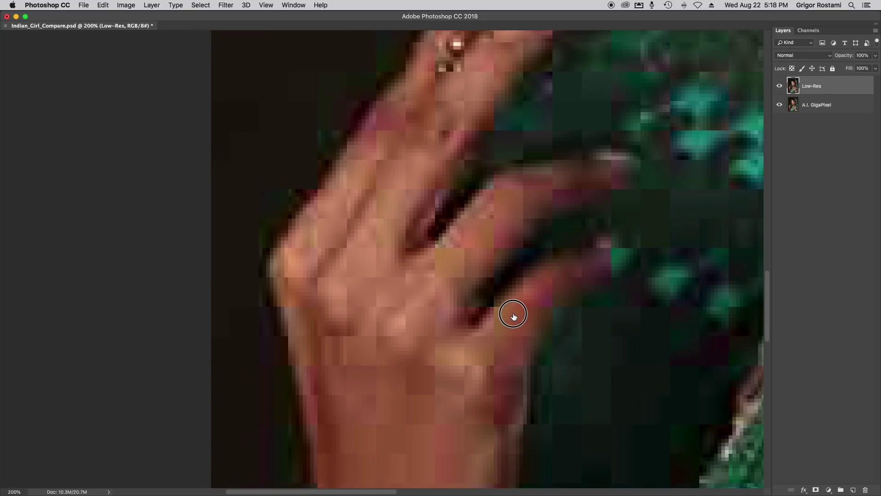
{"action": "scroll", "coordinate": [513, 310], "scroll_direction": "down", "scroll_amount": 2}
{"action": "scroll", "coordinate": [513, 310], "scroll_direction": "left", "scroll_amount": 2}
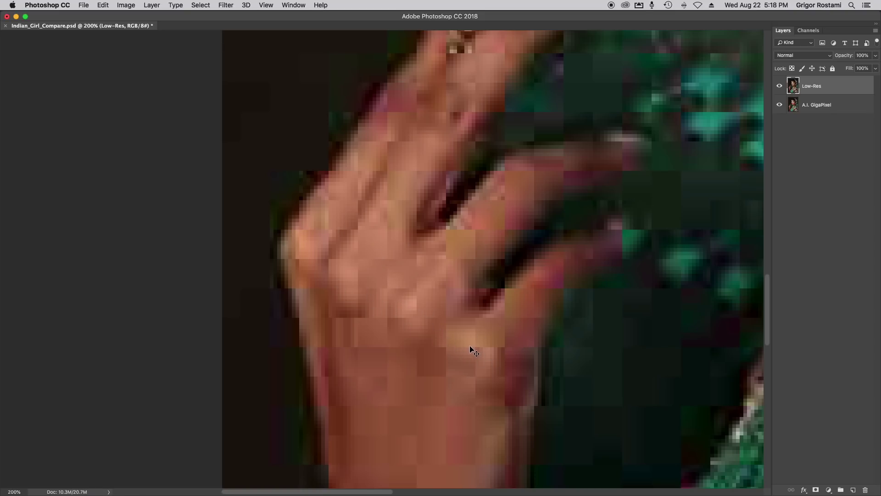
{"action": "left_click", "coordinate": [780, 88]}
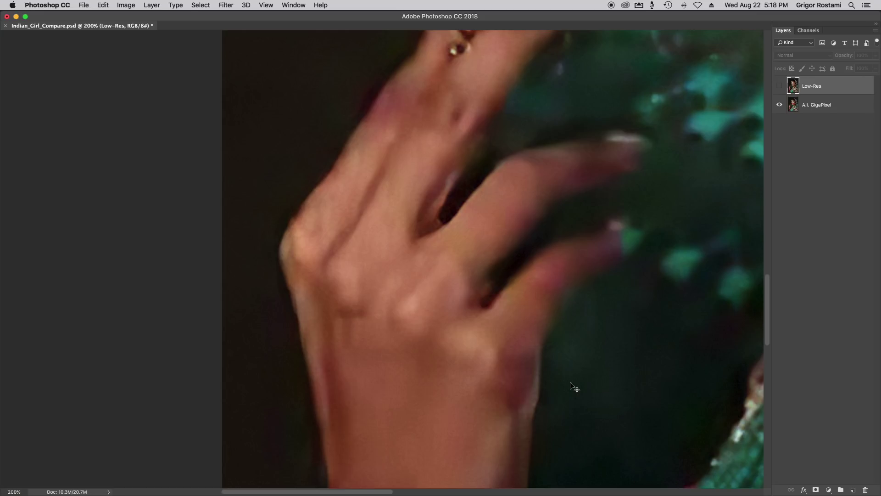
Step: Magnify the hand to 300% and compare the A.I. GigaPixel version with the Low-Res layer shown and hidden
{"action": "key", "text": "super+space"}
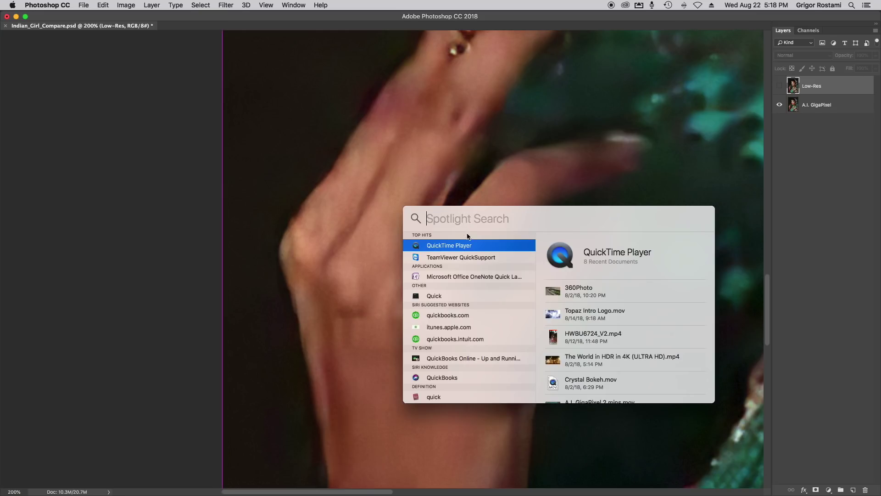
{"action": "left_click", "coordinate": [474, 180]}
{"action": "scroll", "coordinate": [473, 196], "scroll_direction": "up", "scroll_amount": 2}
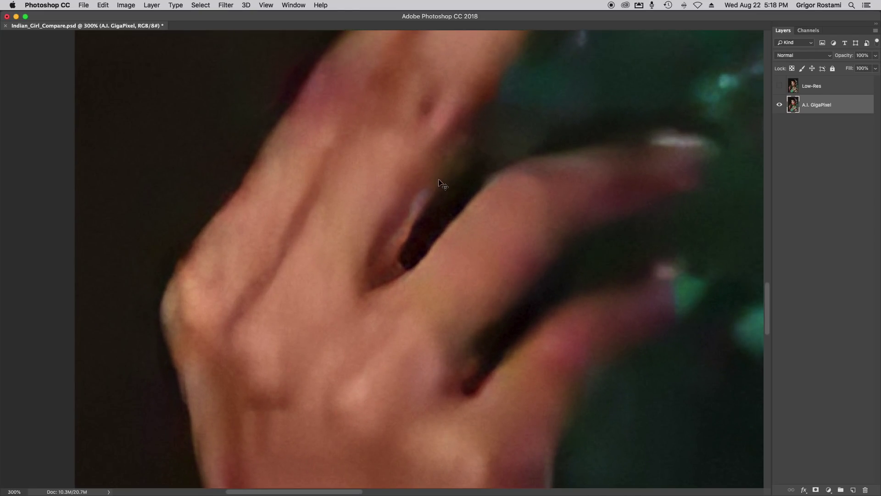
{"action": "left_click", "coordinate": [779, 86]}
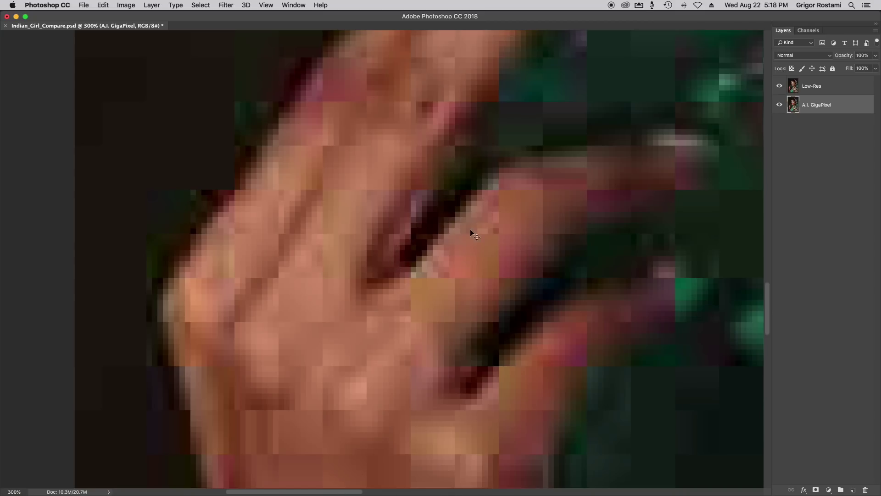
{"action": "left_click", "coordinate": [780, 86]}
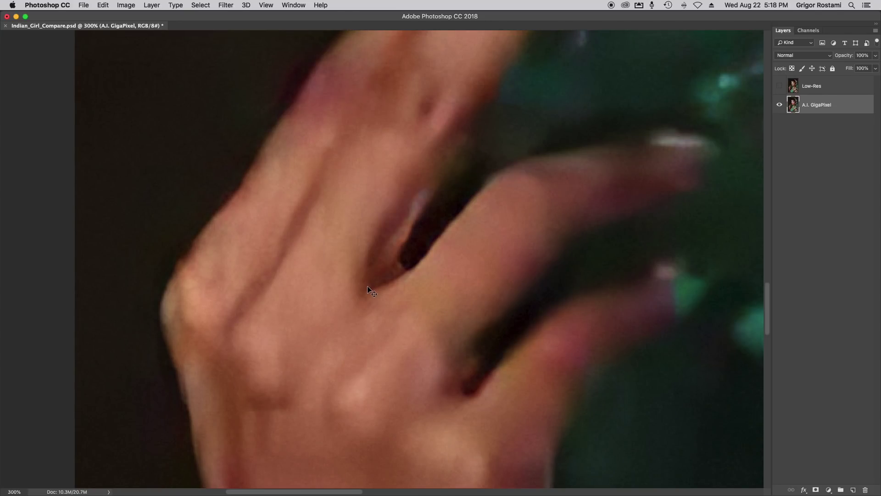
Step: Compare the wrist and bracelets at 300% by showing and hiding the Low-Res layer, ending with it hidden
{"action": "left_click_drag", "start_coordinate": [431, 391], "coordinate": [437, 248]}
{"action": "left_click_drag", "start_coordinate": [409, 374], "coordinate": [690, 201]}
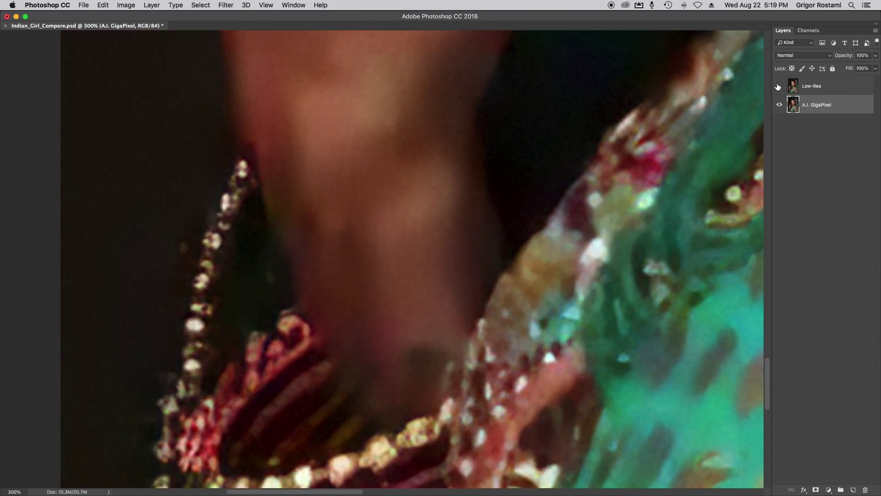
{"action": "left_click", "coordinate": [780, 86]}
{"action": "left_click_drag", "start_coordinate": [415, 386], "coordinate": [444, 325]}
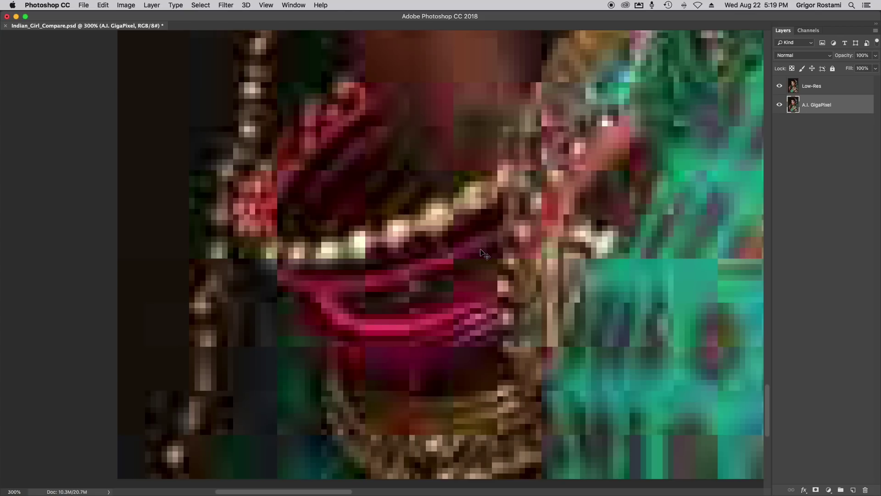
{"action": "left_click", "coordinate": [779, 86]}
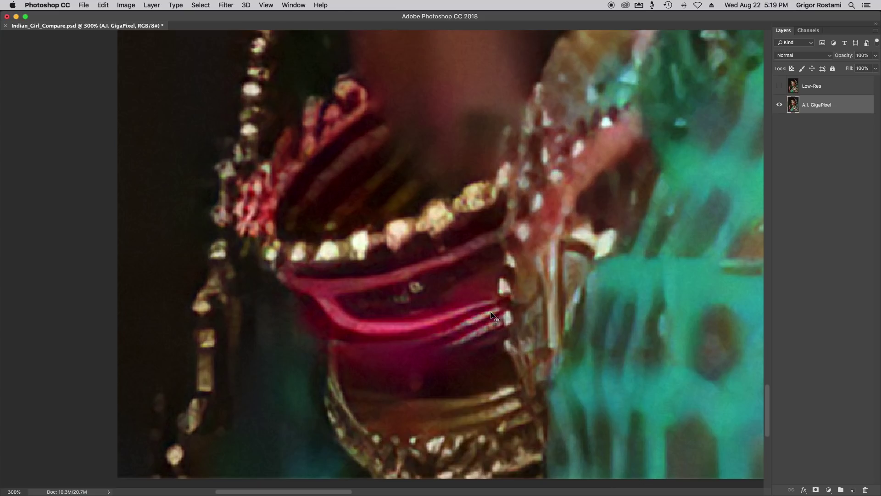
{"action": "left_click", "coordinate": [780, 86]}
{"action": "left_click", "coordinate": [781, 87]}
{"action": "left_click", "coordinate": [779, 88]}
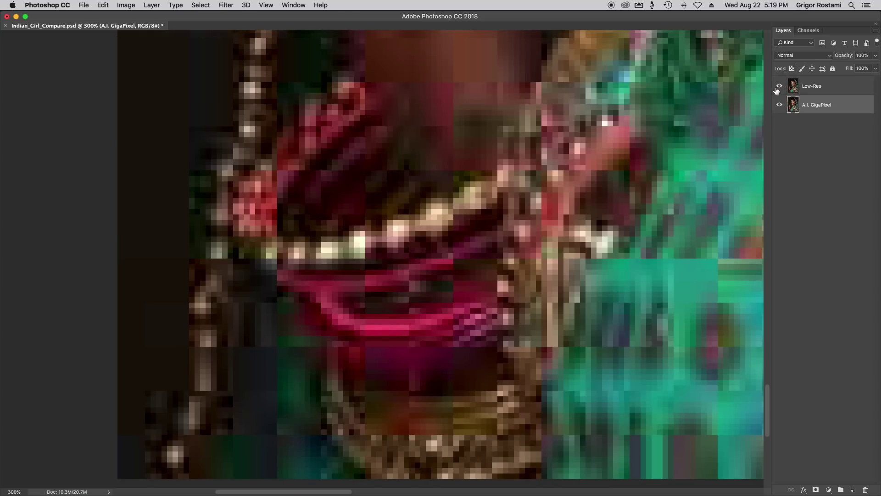
{"action": "left_click", "coordinate": [779, 87]}
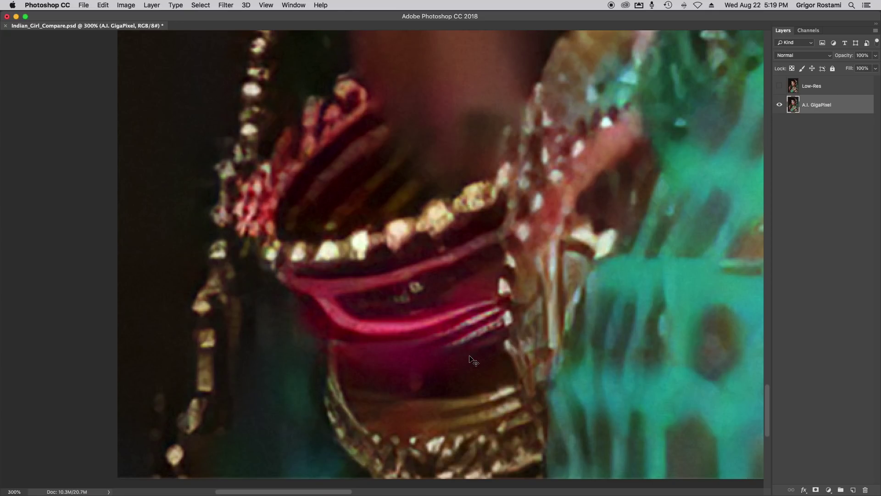
Step: Compare the face, nose ring and lips at 200% with the Low-Res layer shown and hidden, ending on A.I. GigaPixel
{"action": "key", "text": "super+1"}
{"action": "left_click_drag", "start_coordinate": [498, 315], "coordinate": [486, 371]}
{"action": "left_click", "coordinate": [779, 87]}
{"action": "left_click", "coordinate": [448, 258], "text": "super"}
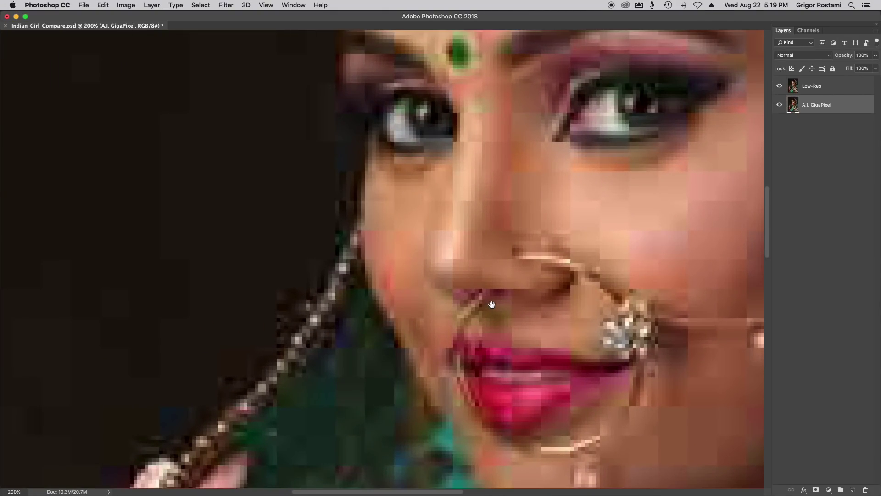
{"action": "left_click_drag", "start_coordinate": [495, 290], "coordinate": [484, 315]}
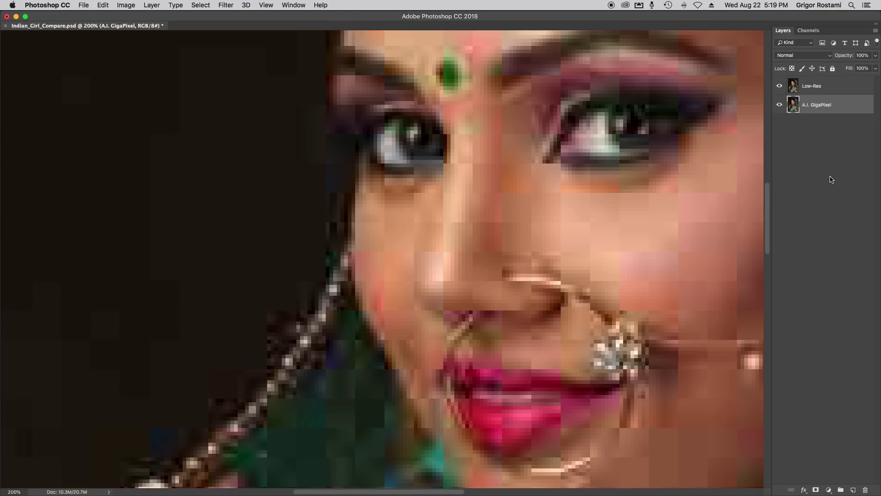
{"action": "left_click", "coordinate": [779, 86]}
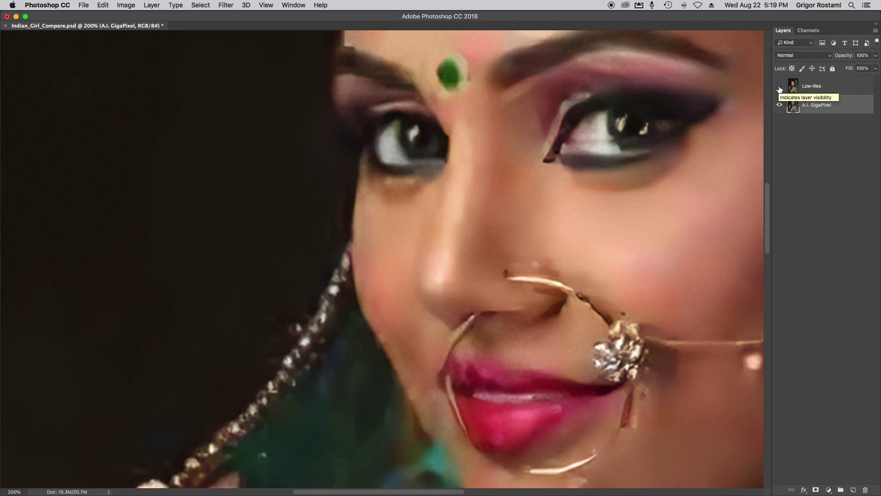
{"action": "left_click", "coordinate": [779, 86]}
{"action": "scroll", "coordinate": [574, 246], "scroll_direction": "down", "scroll_amount": 2}
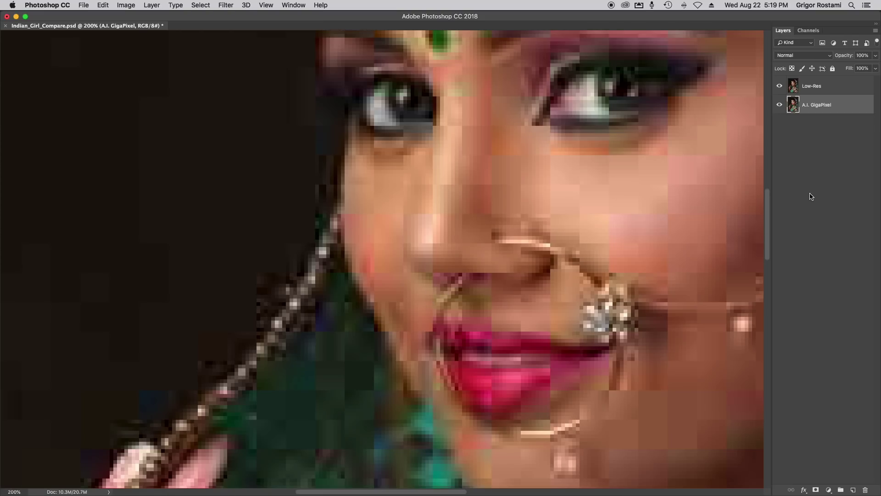
{"action": "left_click", "coordinate": [779, 87]}
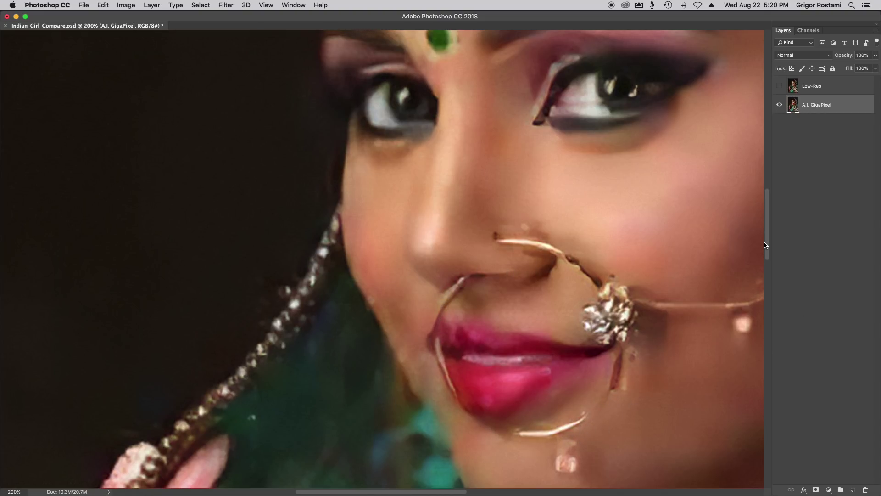
Step: View the whole portrait fitted to the window, show the Low-Res layer, and inspect it at 100% before fitting it again
{"action": "key", "text": "super+0"}
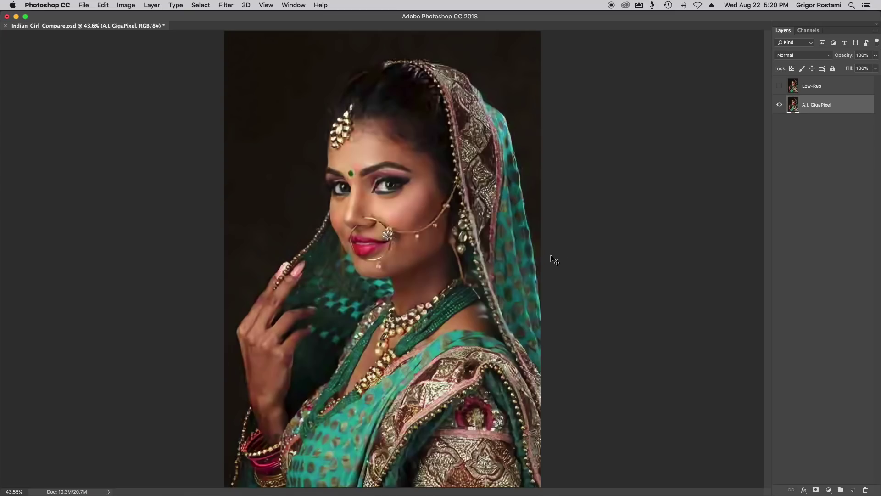
{"action": "left_click", "coordinate": [779, 86]}
{"action": "key", "text": "super+1"}
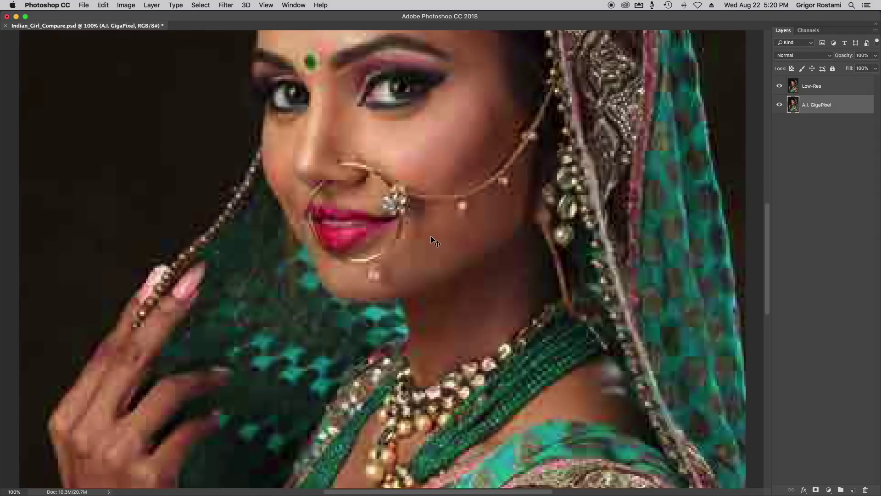
{"action": "left_click_drag", "start_coordinate": [429, 313], "coordinate": [488, 262]}
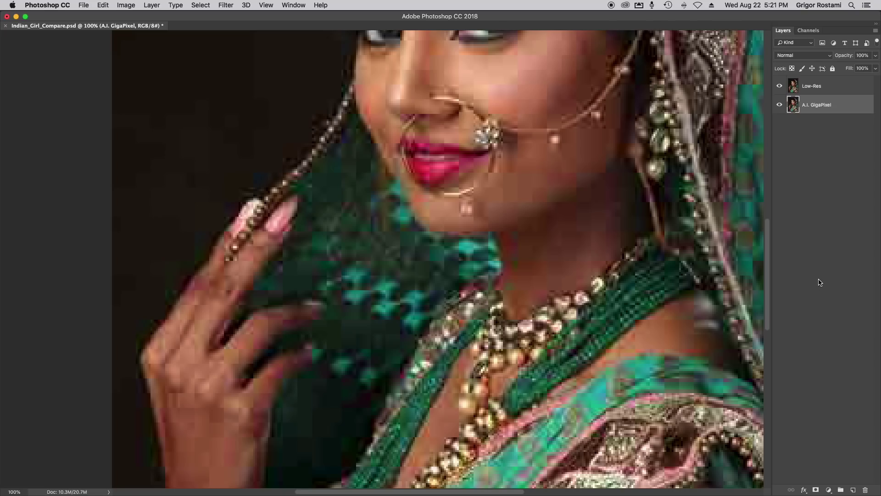
{"action": "key", "text": "super+0"}
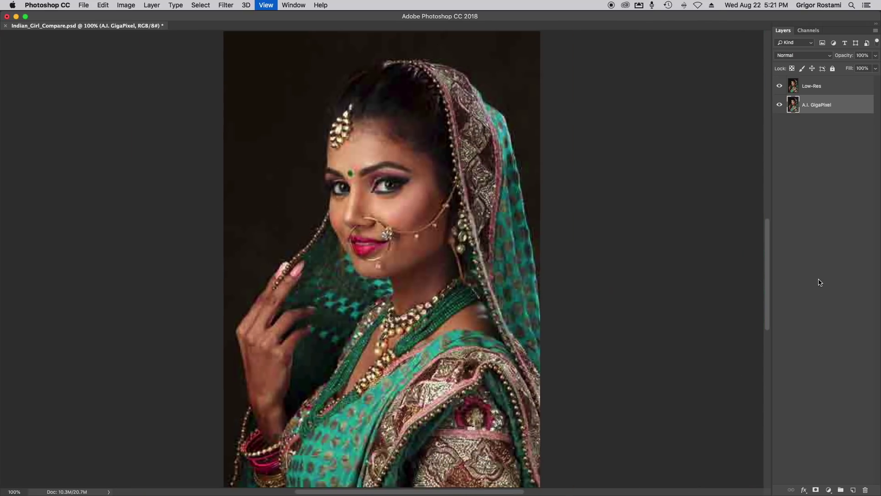
Step: Open eye_reflection_compare_8bit.psd from the GigaPixel folder and inspect the reflection in the iris at 50% before fitting the image to the window
{"action": "key", "text": "super+Tab"}
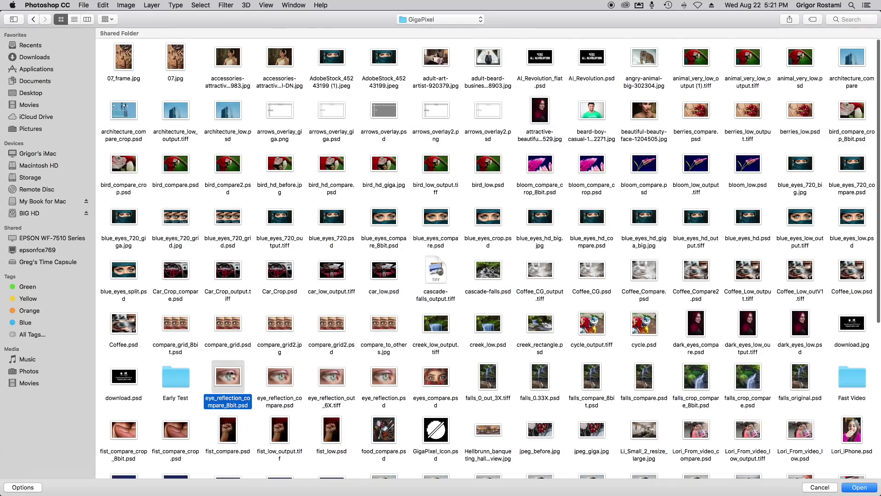
{"action": "double_click", "coordinate": [229, 375]}
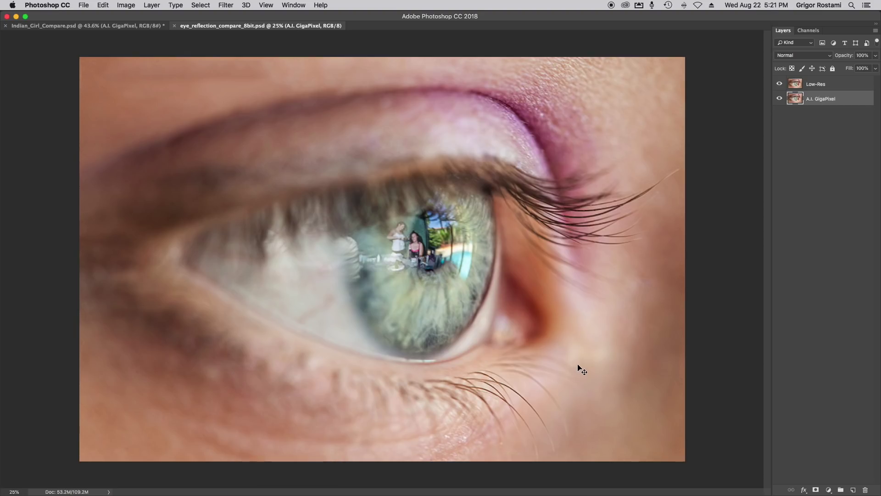
{"action": "key", "text": "super+space"}
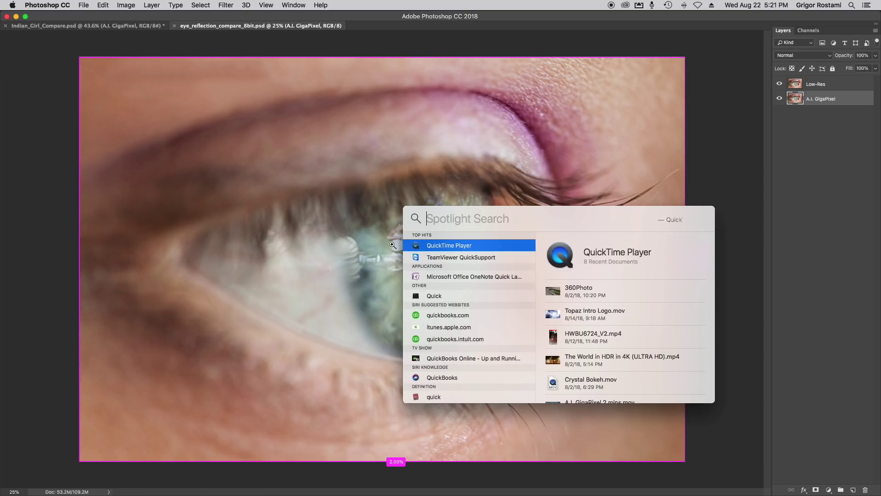
{"action": "left_click", "coordinate": [393, 245]}
{"action": "left_click", "coordinate": [396, 244]}
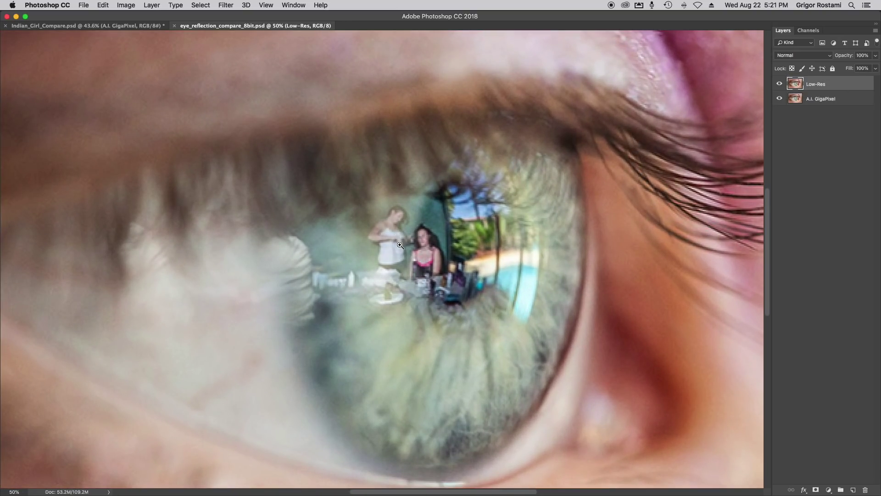
{"action": "key", "text": "super+0"}
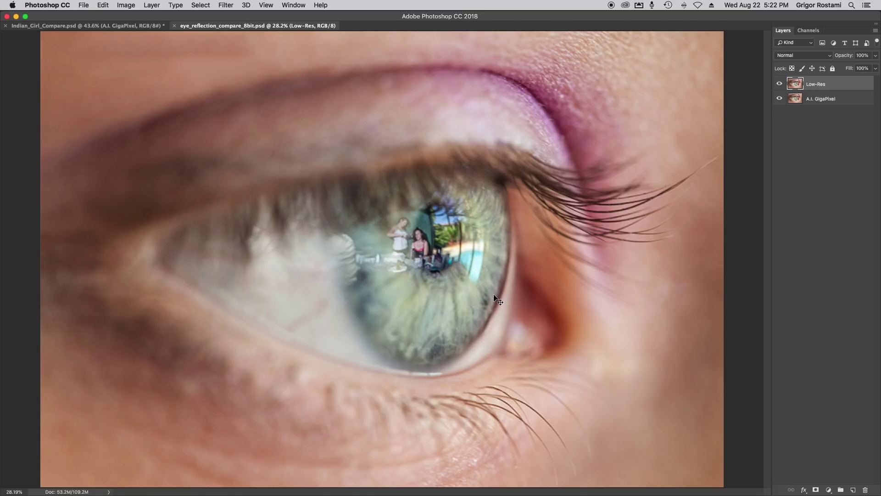
Step: Magnify the two women reflected in the iris to 200% and 300%, comparing the Low-Res layer shown and hidden, ending with it hidden
{"action": "left_click", "coordinate": [399, 235]}
{"action": "left_click_drag", "start_coordinate": [399, 235], "coordinate": [404, 235]}
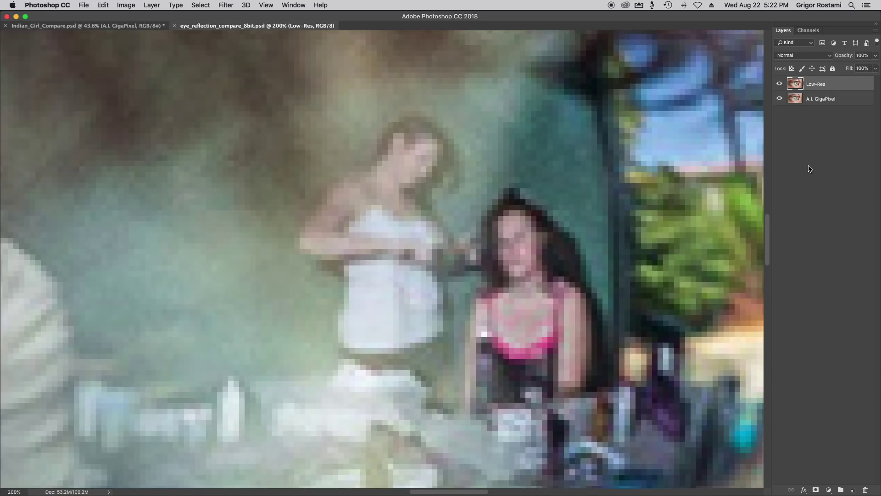
{"action": "left_click", "coordinate": [779, 84]}
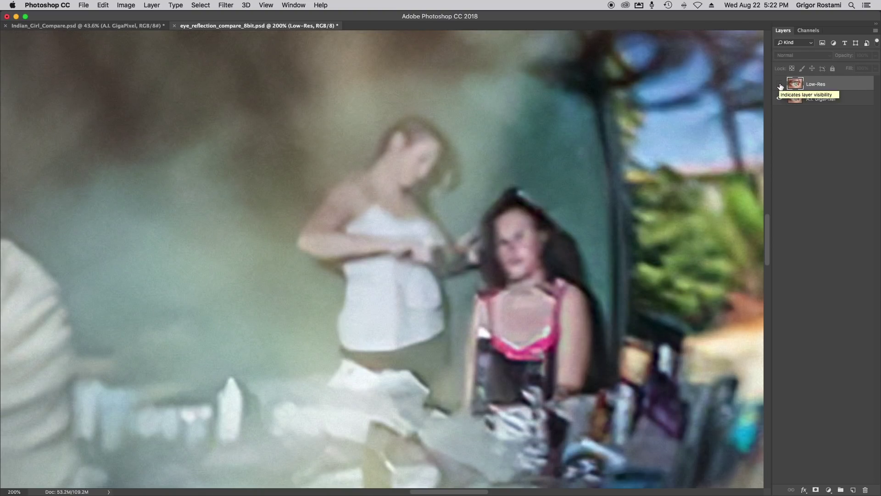
{"action": "left_click", "coordinate": [397, 187]}
{"action": "left_click_drag", "start_coordinate": [420, 222], "coordinate": [437, 211]}
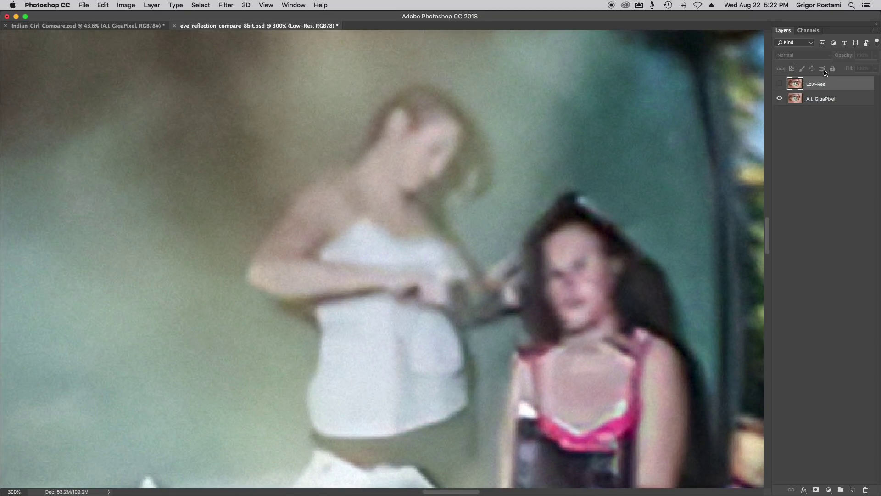
{"action": "left_click", "coordinate": [780, 85]}
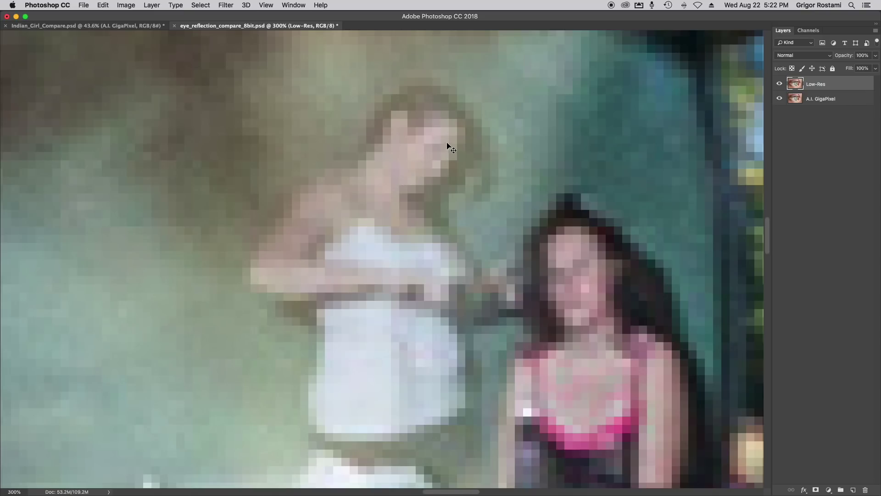
{"action": "left_click", "coordinate": [780, 85]}
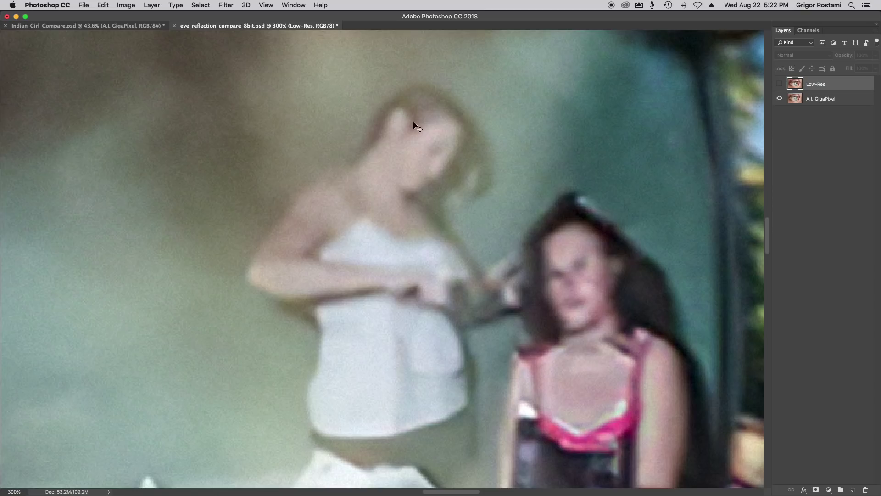
Step: Compare the seated woman's pink top and the table items at 300% with the Low-Res layer shown and hidden, ending on A.I. GigaPixel
{"action": "left_click_drag", "start_coordinate": [459, 254], "coordinate": [454, 249]}
{"action": "scroll", "coordinate": [454, 249], "scroll_direction": "down", "scroll_amount": 10}
{"action": "scroll", "coordinate": [454, 250], "scroll_direction": "right", "scroll_amount": 5}
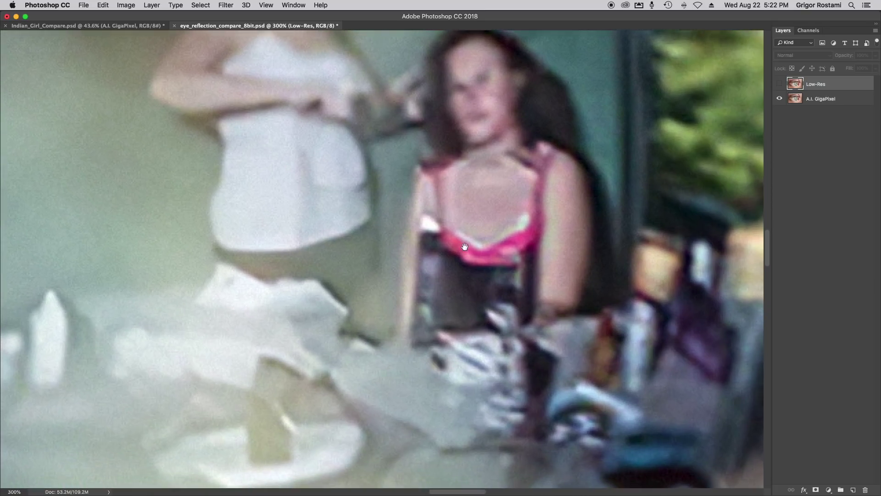
{"action": "scroll", "coordinate": [437, 248], "scroll_direction": "right", "scroll_amount": 2}
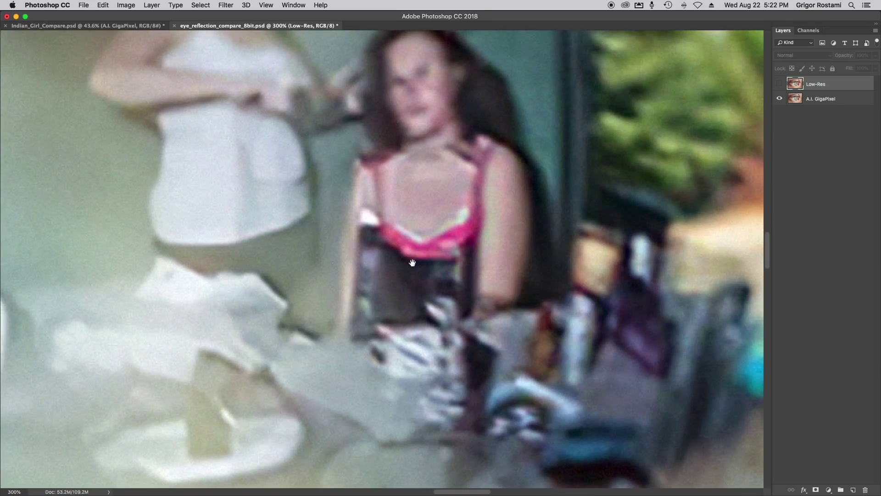
{"action": "left_click", "coordinate": [780, 85]}
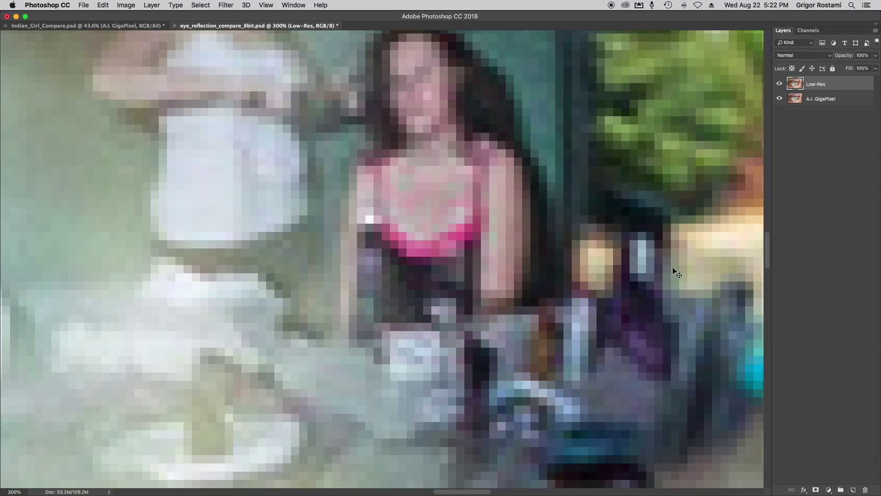
{"action": "left_click", "coordinate": [781, 87]}
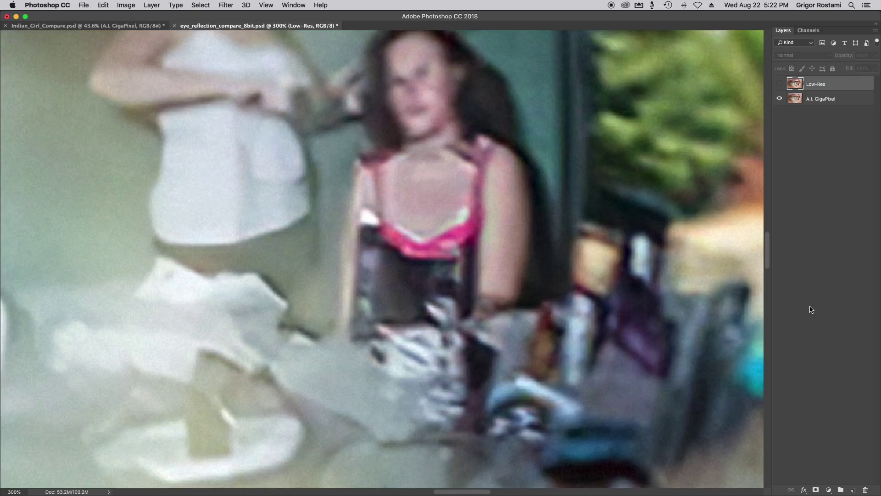
Step: Compare the whole eye fitted to the window with Low-Res shown and hidden, and inspect A.I. GigaPixel at 100% before fitting it again
{"action": "key", "text": "super+0"}
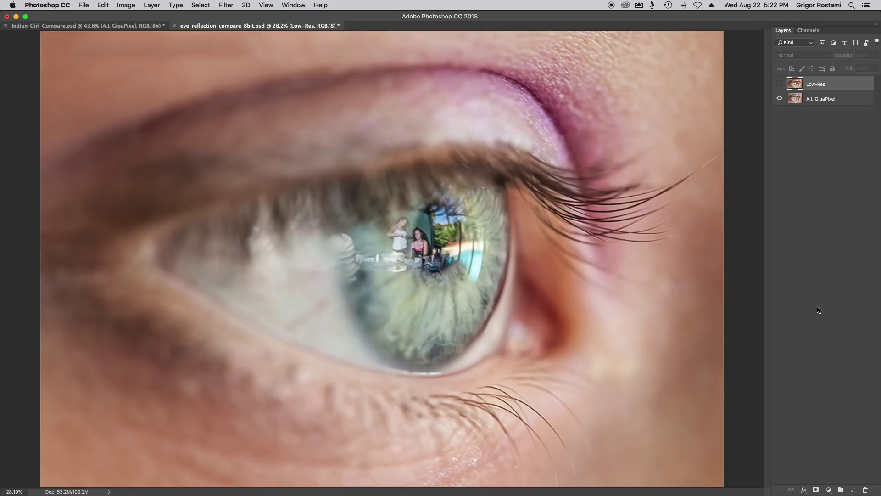
{"action": "left_click", "coordinate": [780, 85]}
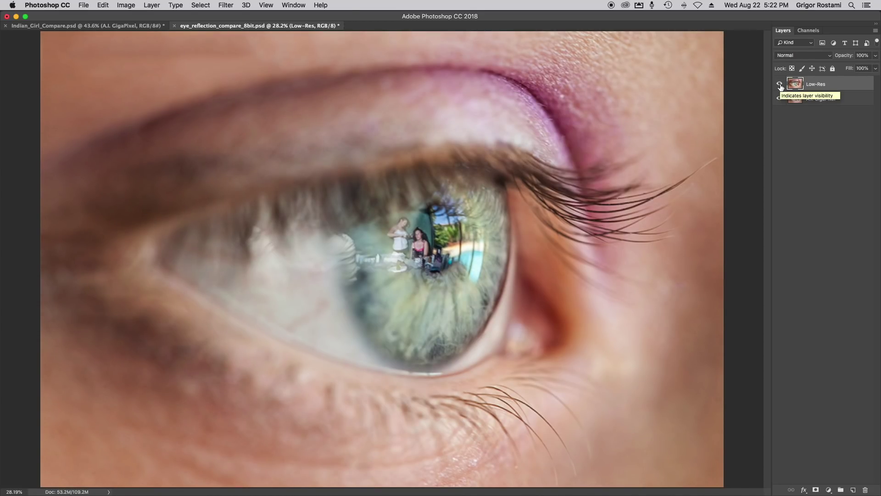
{"action": "left_click", "coordinate": [780, 85]}
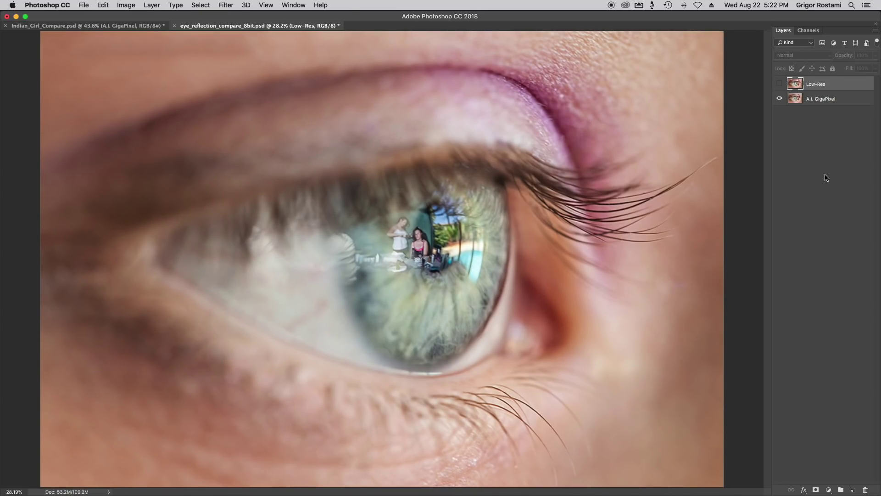
{"action": "key", "text": "super+1"}
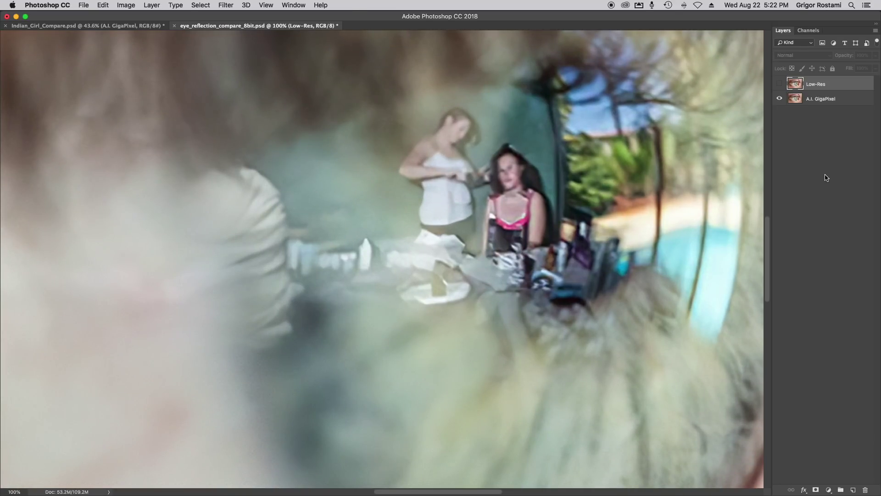
{"action": "key", "text": "super+0"}
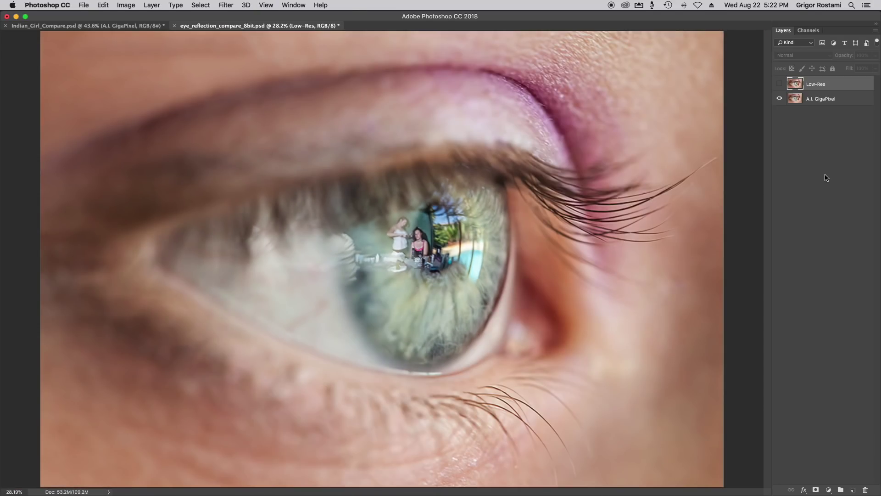